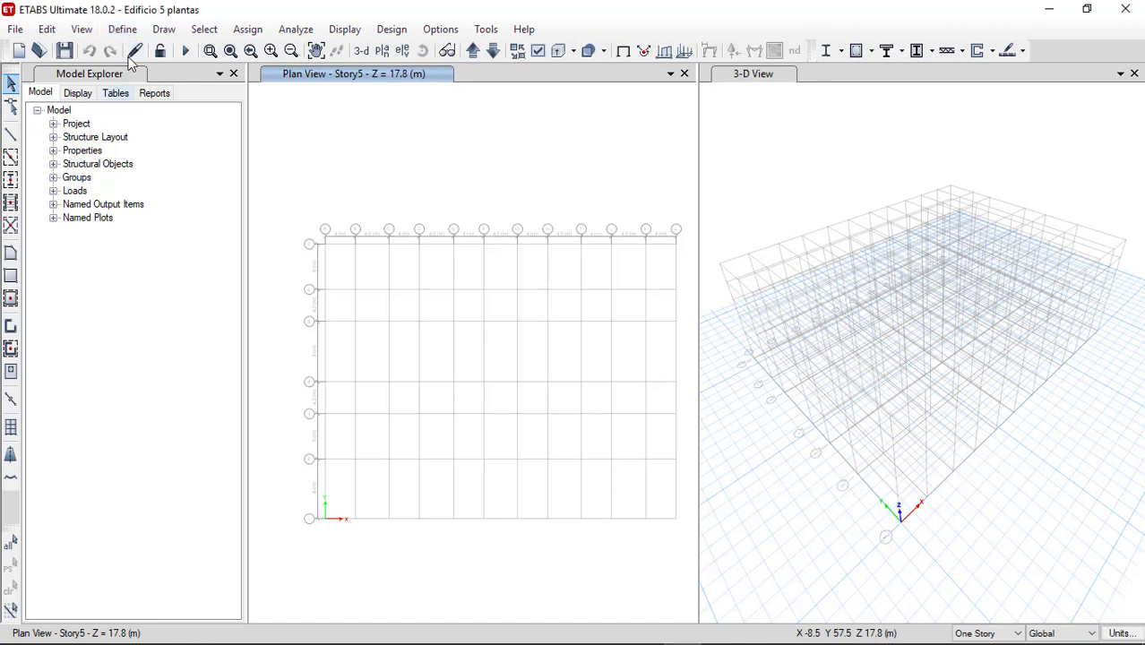
# Open the material definitions and review the properties of the A992Fy50 steel without changing them
pyautogui.click(125, 31)
pyautogui.click(148, 51)
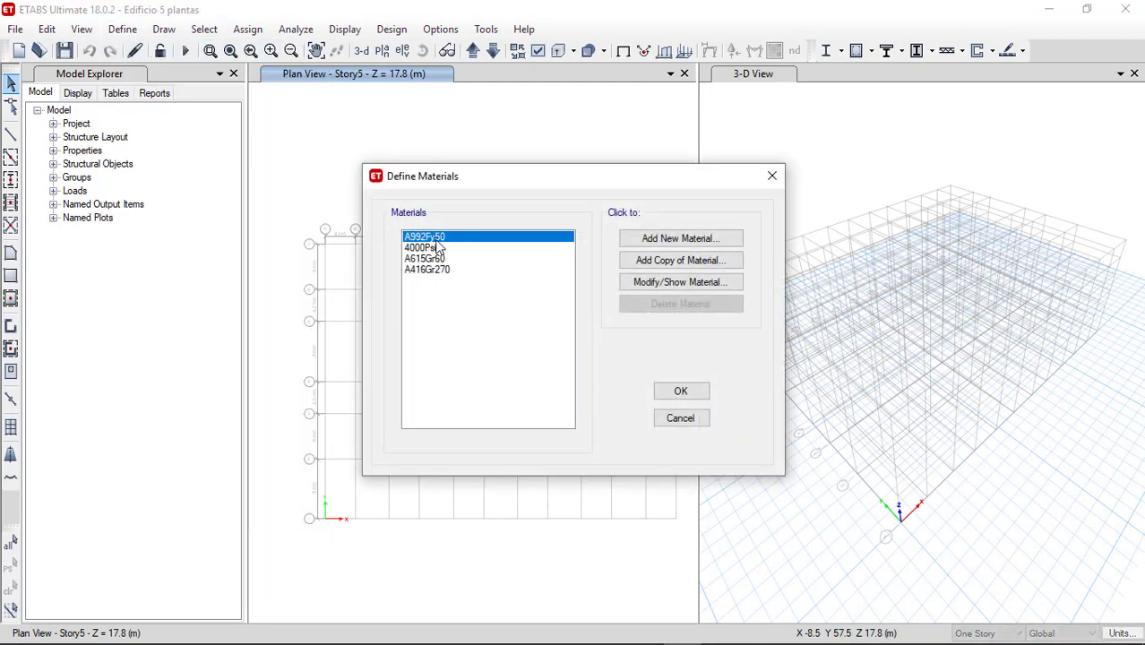
pyautogui.click(678, 282)
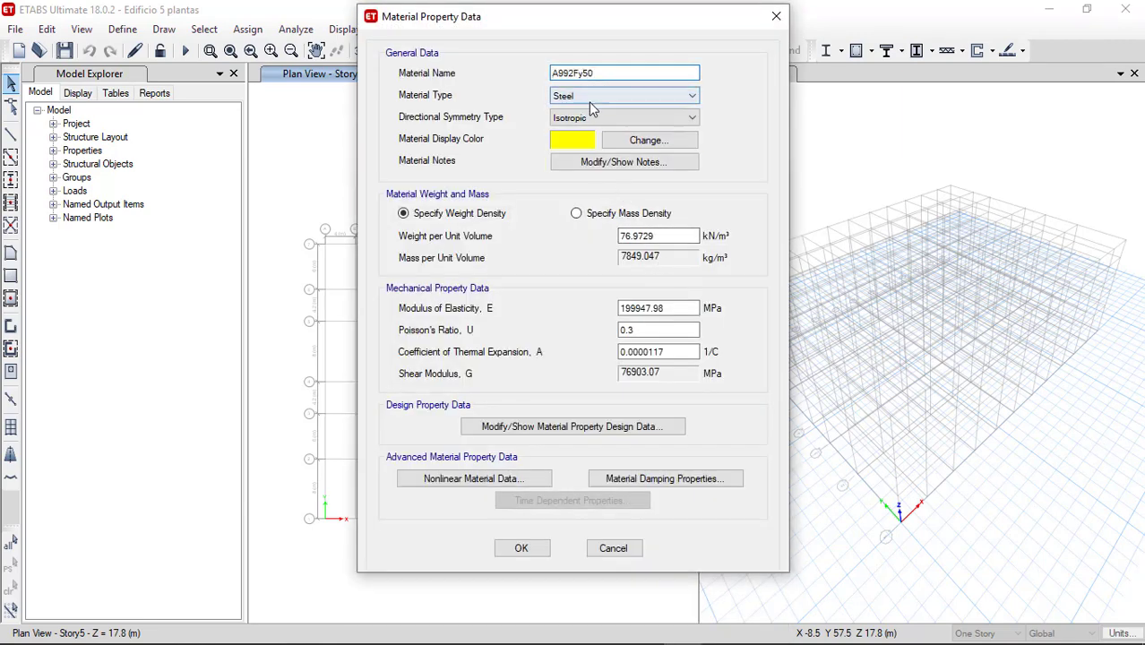
pyautogui.click(772, 20)
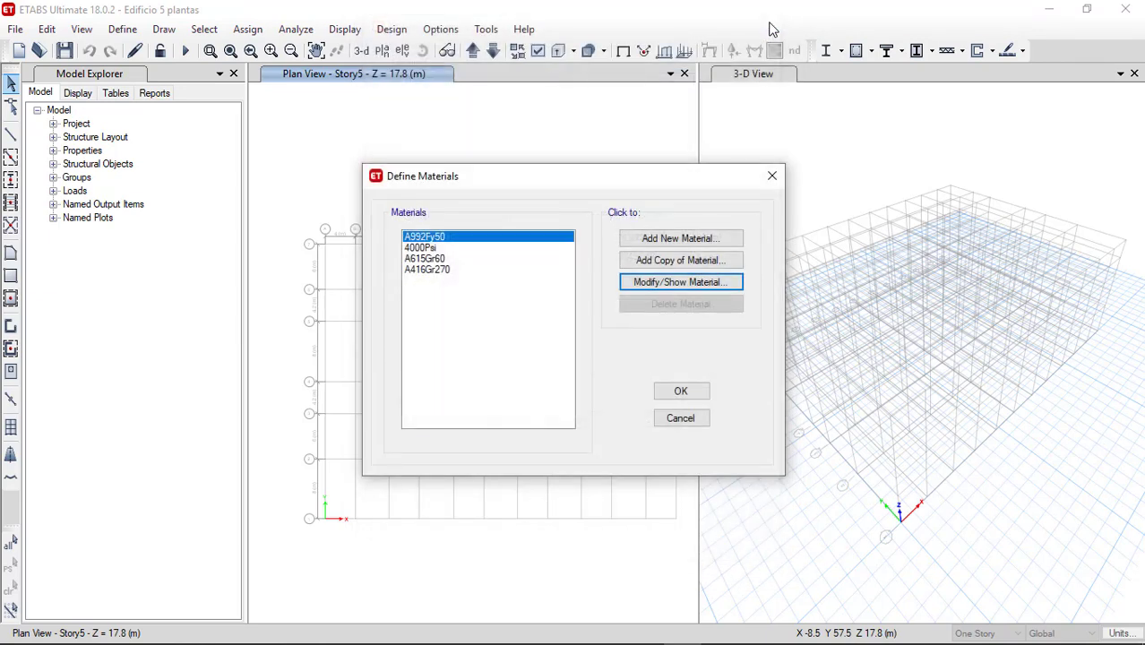
# Review the 4000Psi concrete's material properties and its design data, leaving both unchanged
pyautogui.click(425, 249)
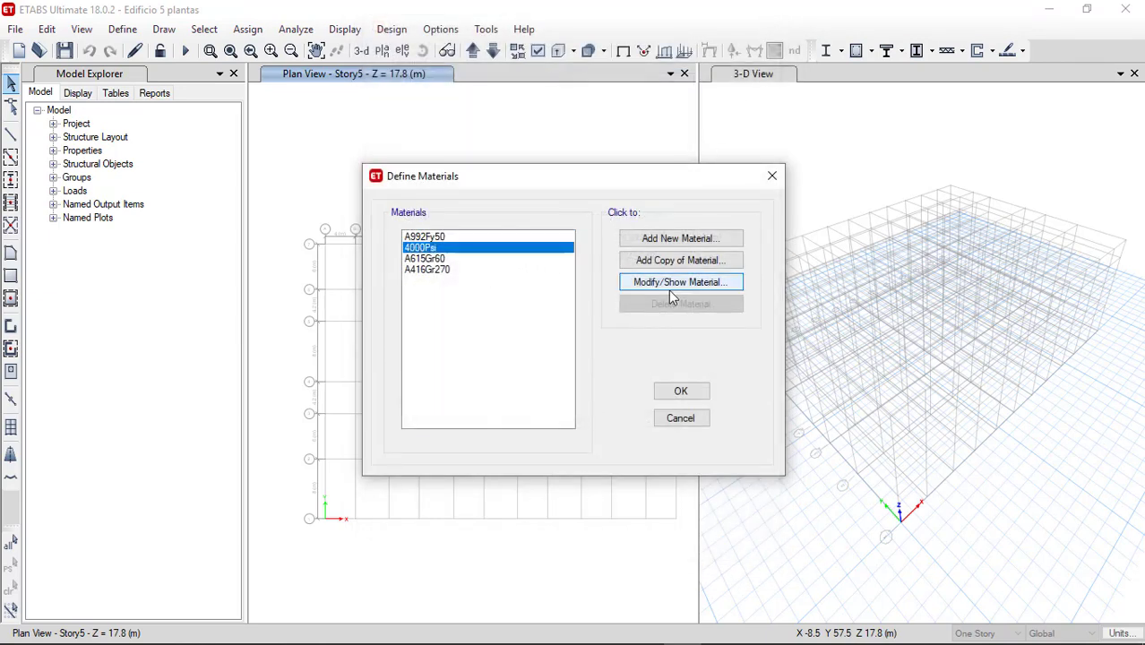
pyautogui.click(674, 283)
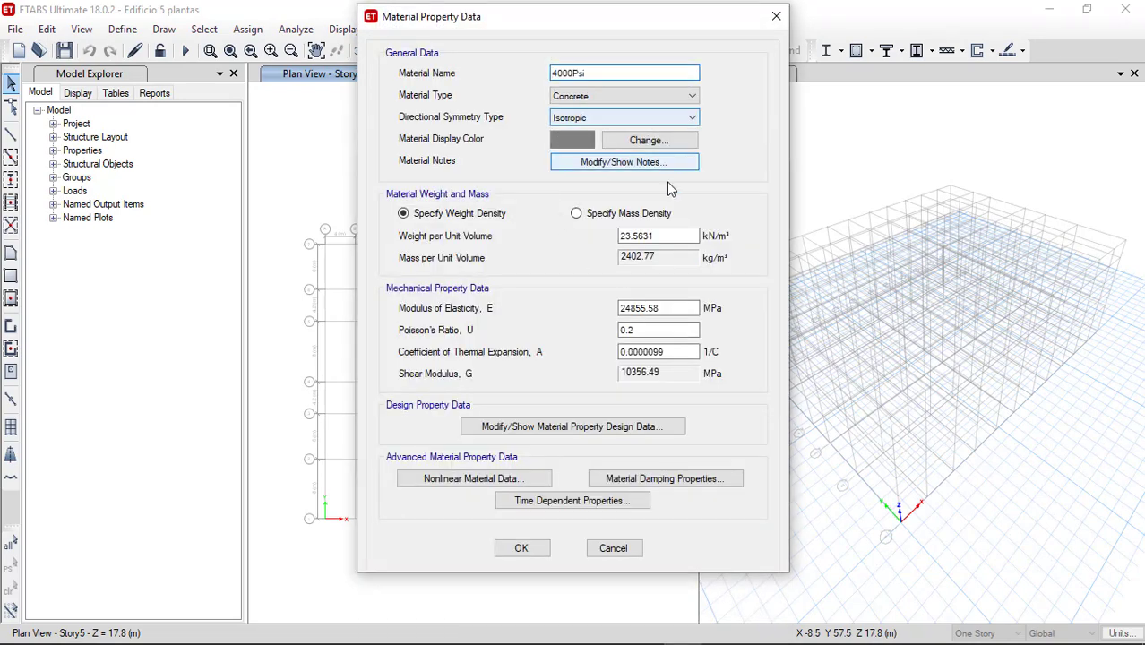
pyautogui.click(681, 427)
pyautogui.moveTo(585, 140); pyautogui.dragTo(713, 146)
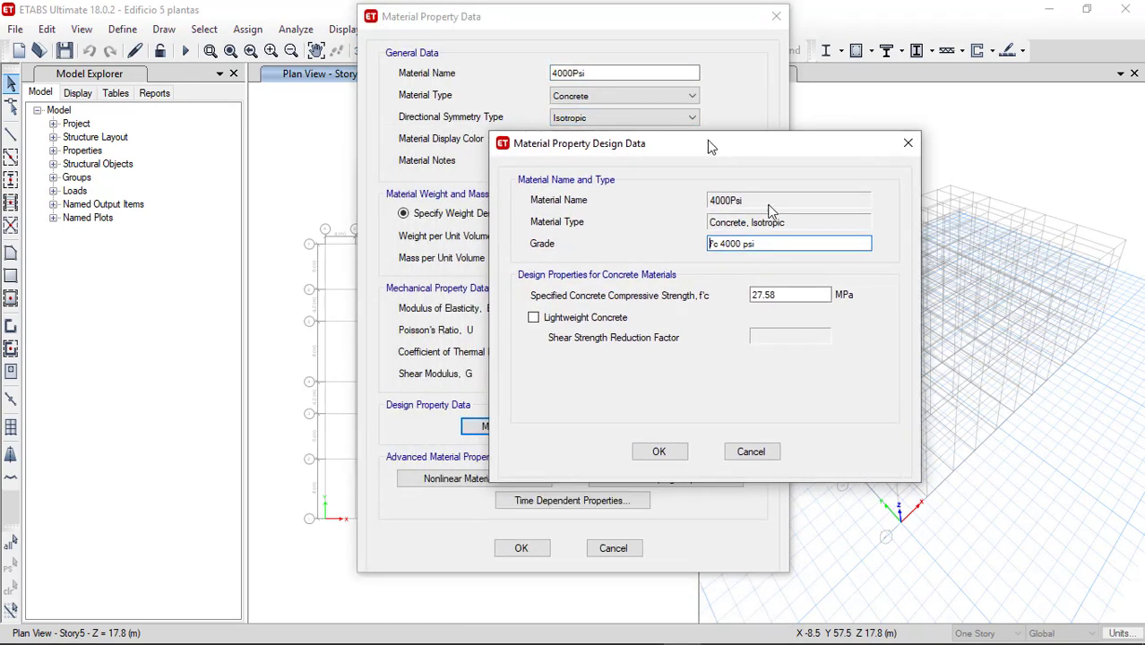
pyautogui.click(908, 144)
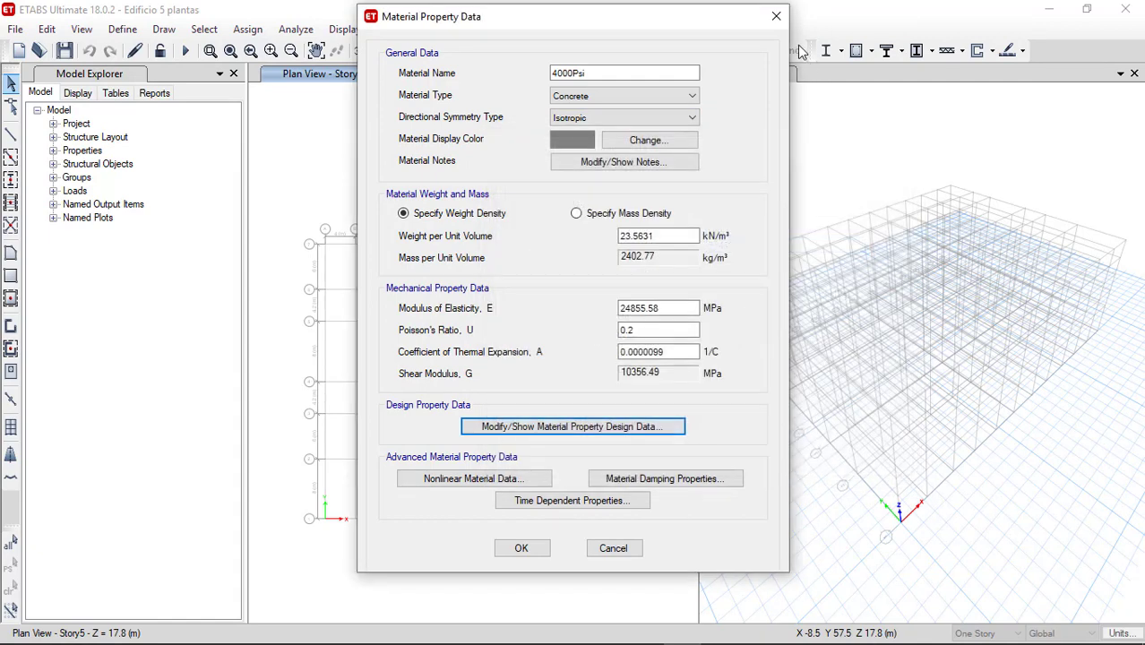
pyautogui.click(776, 16)
# Review the A615Gr60 rebar's material properties and its strength design data
pyautogui.click(431, 259)
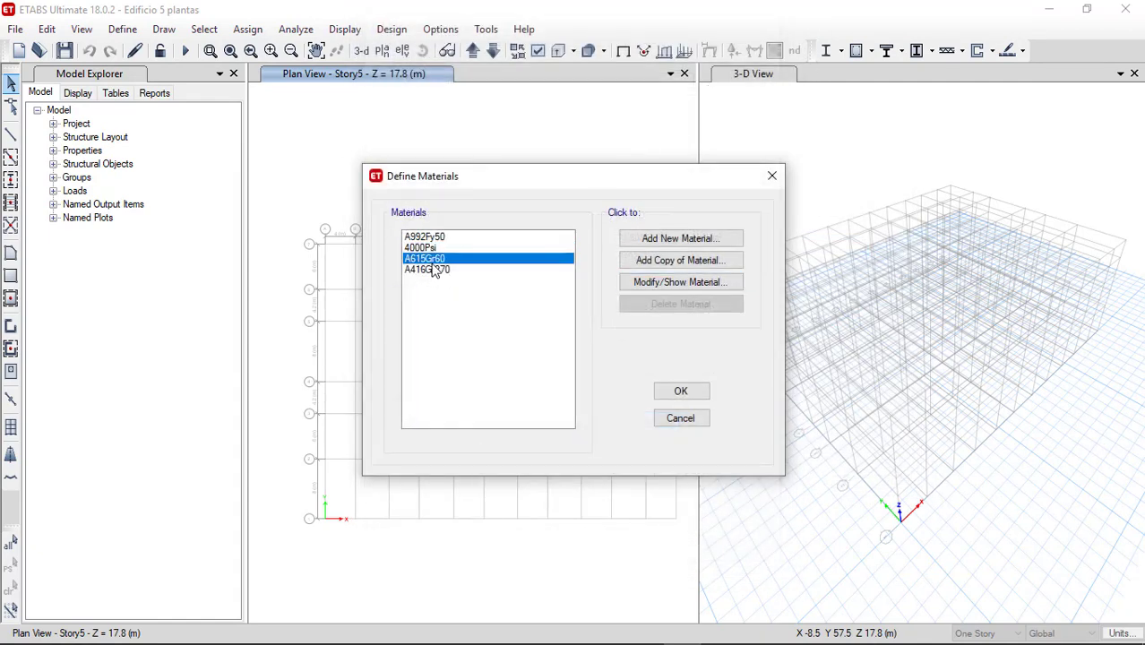
pyautogui.click(639, 283)
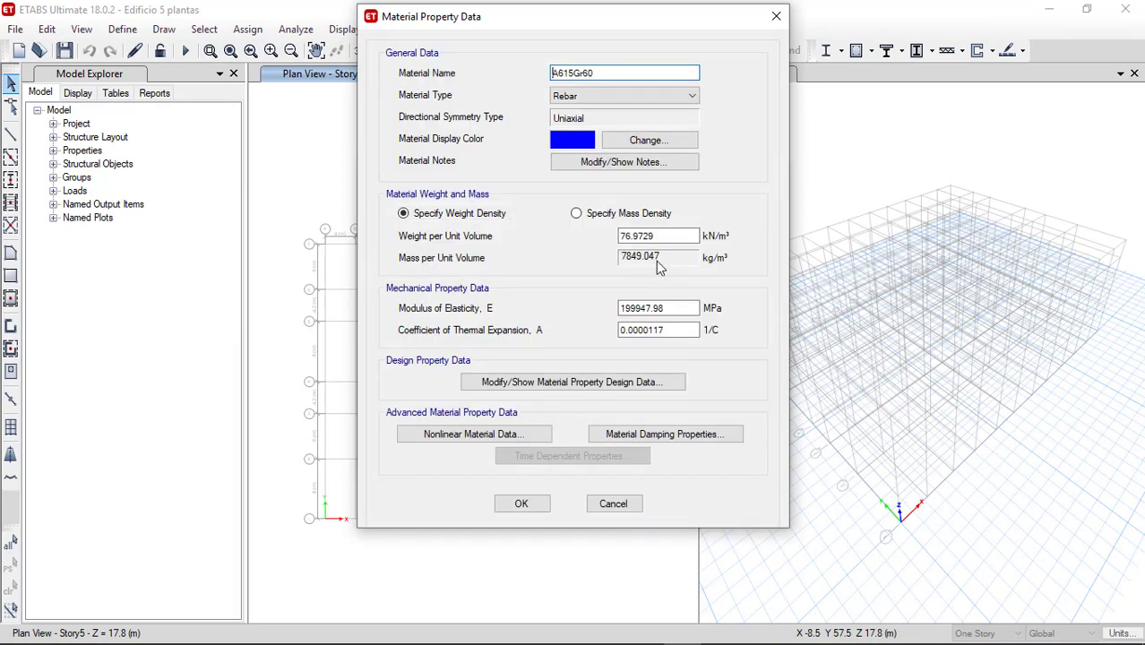
pyautogui.click(600, 386)
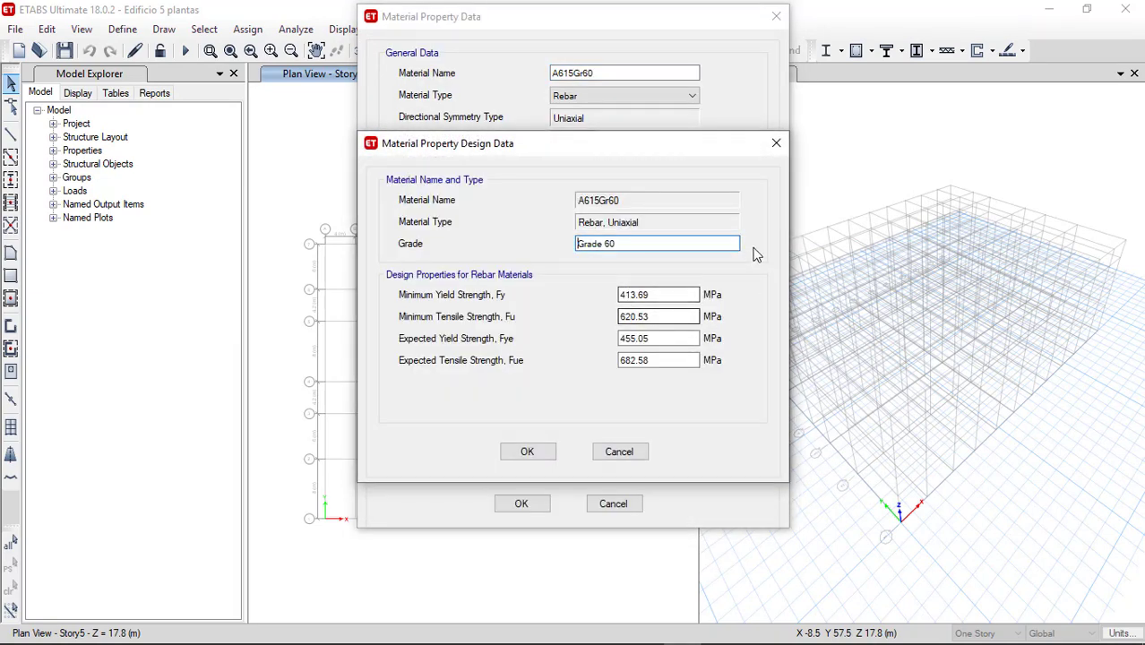
pyautogui.click(776, 144)
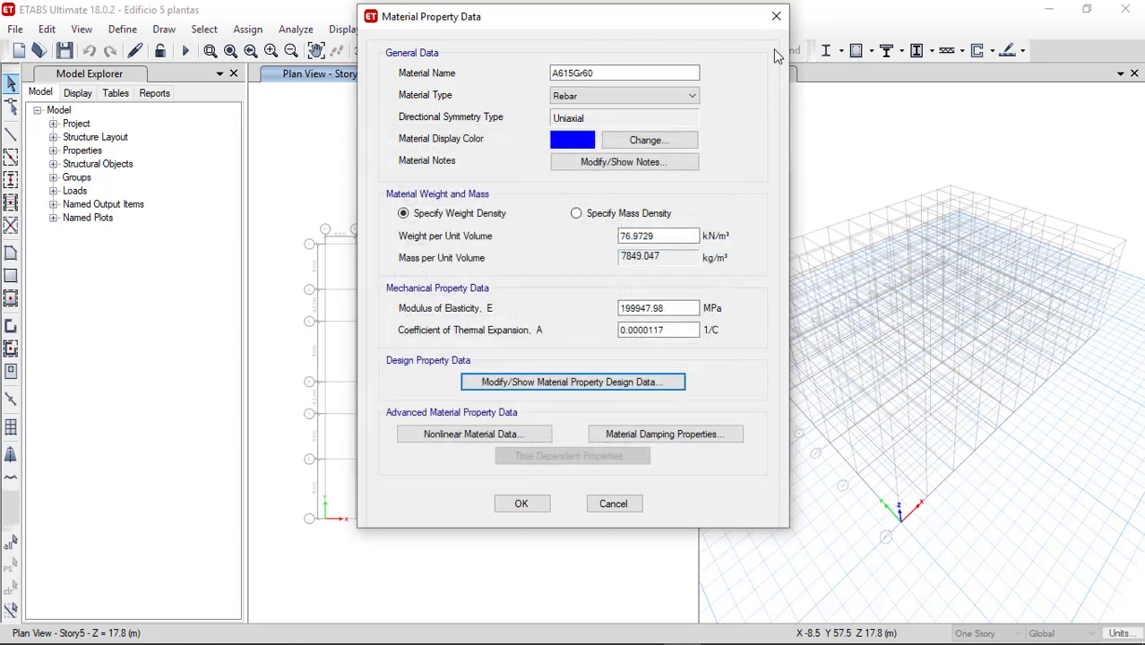
pyautogui.click(776, 16)
# Review the A416Gr270 tendon's material properties and its design data
pyautogui.click(458, 272)
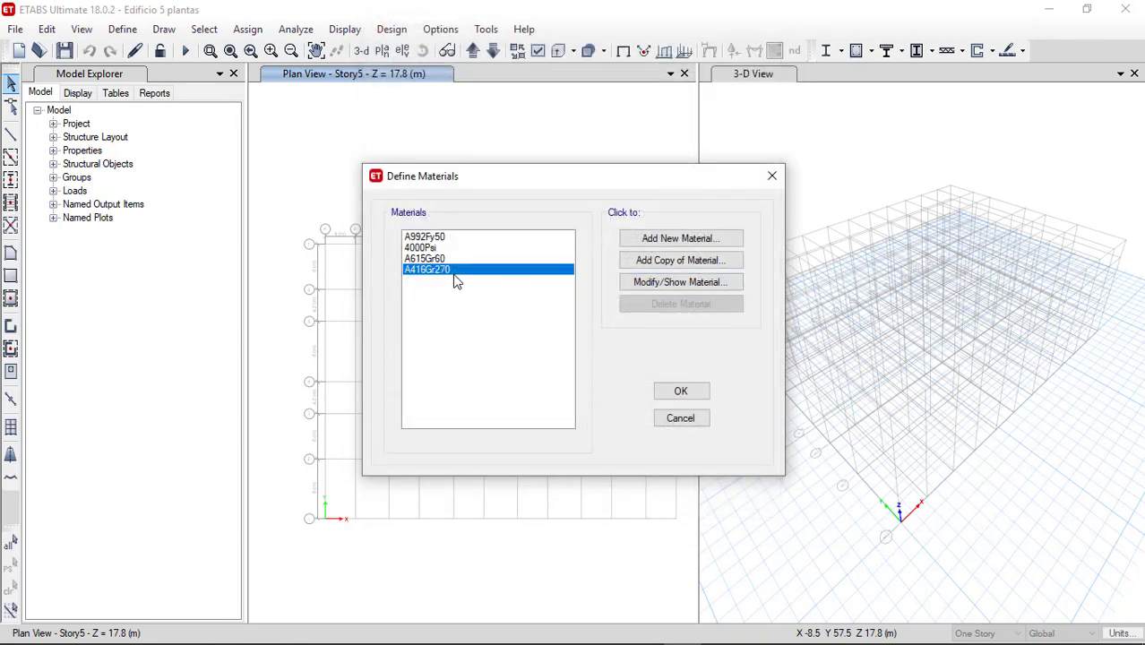
pyautogui.click(683, 283)
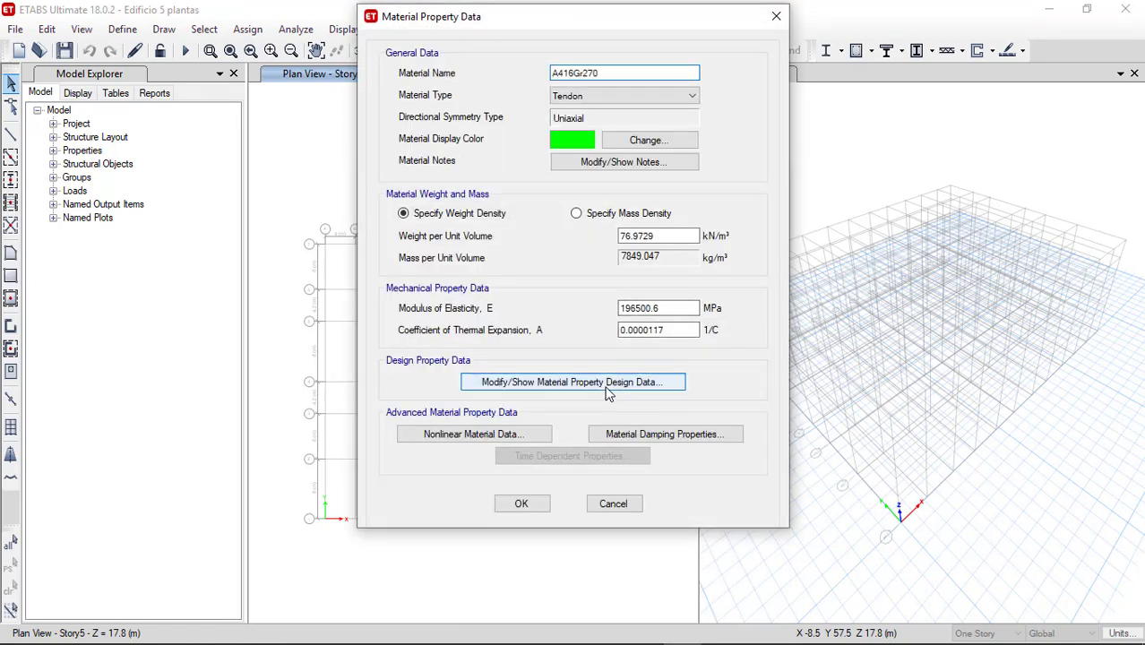
pyautogui.click(607, 392)
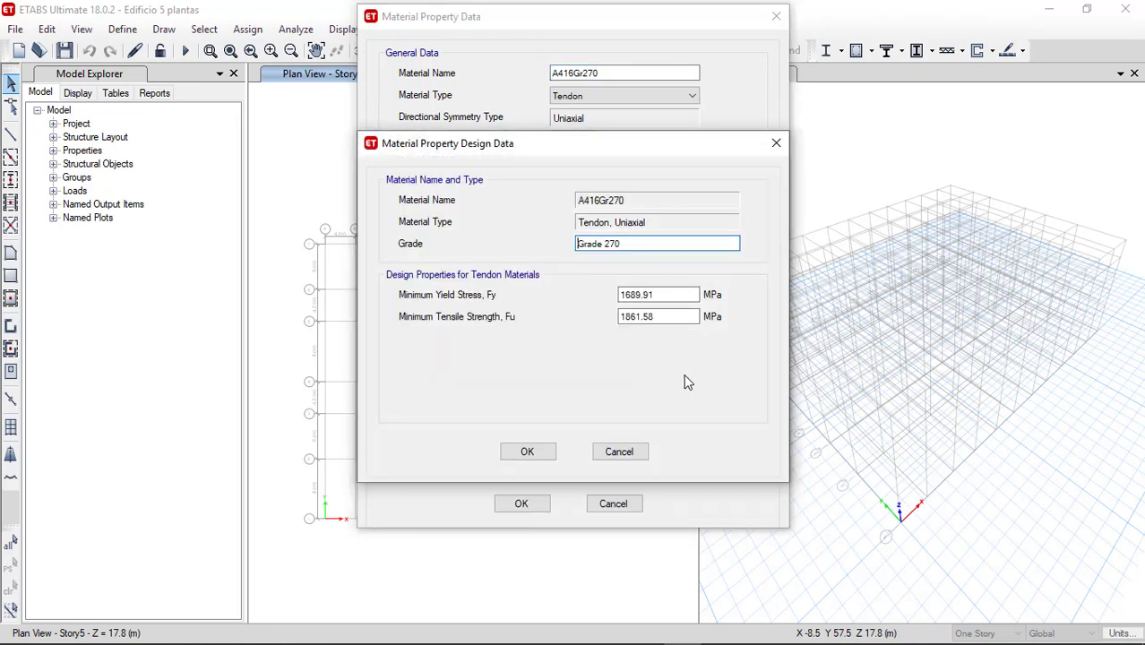
pyautogui.click(776, 142)
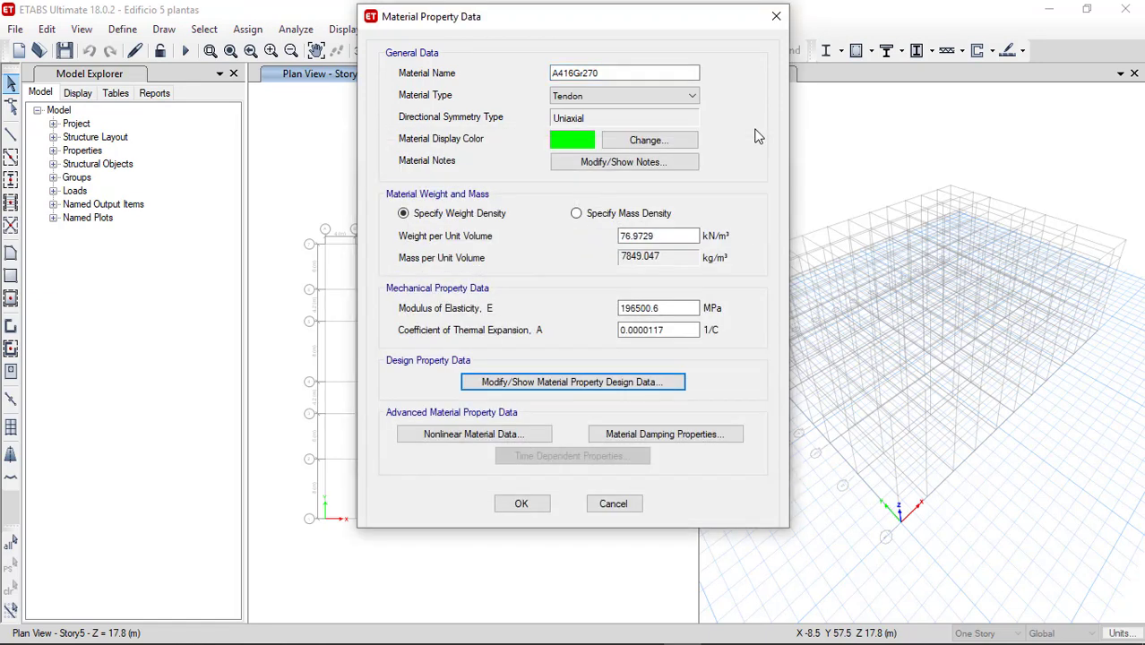
pyautogui.click(776, 17)
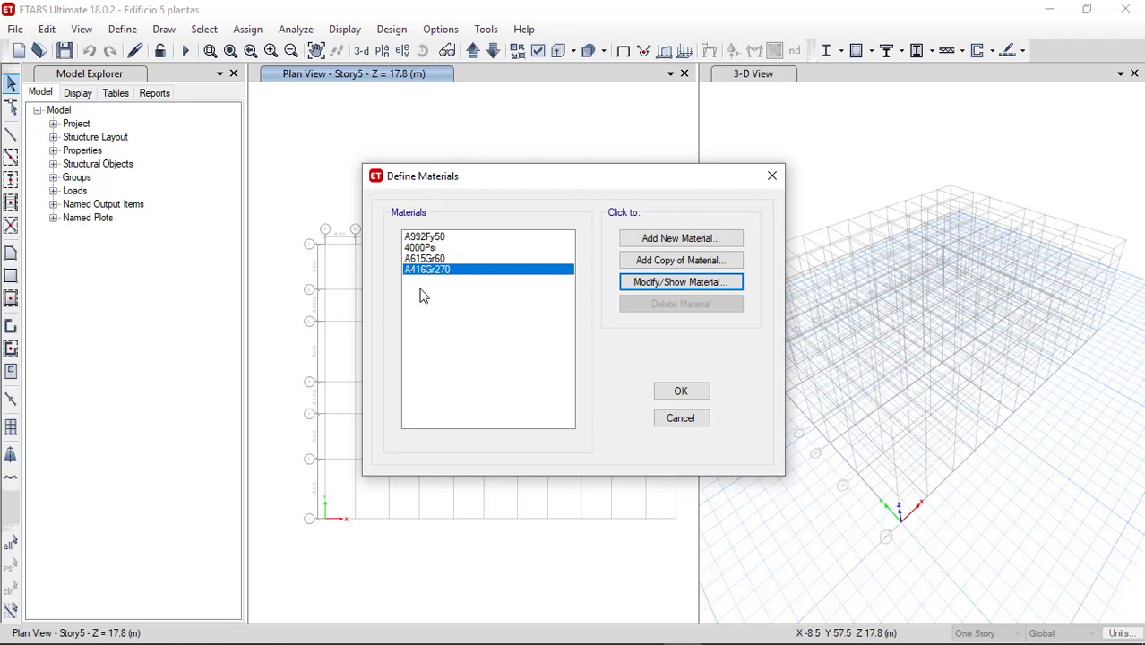
# Rename the 4000Psi concrete material as H35 and set its weight per unit volume to 25 kN/m³
pyautogui.click(431, 249)
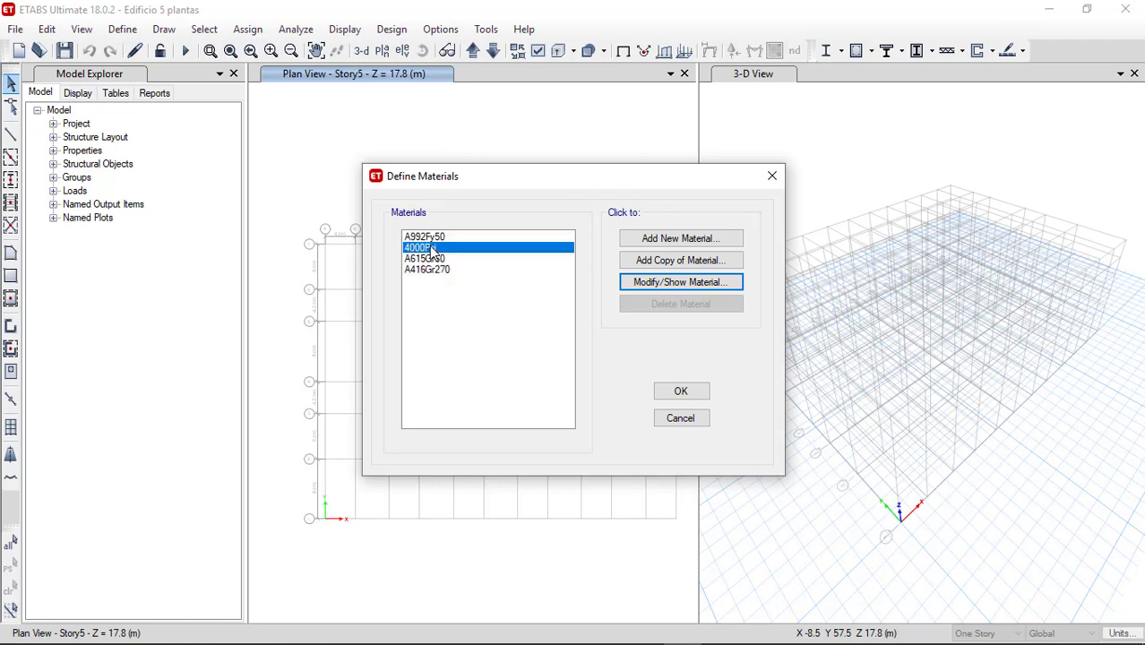
pyautogui.click(673, 283)
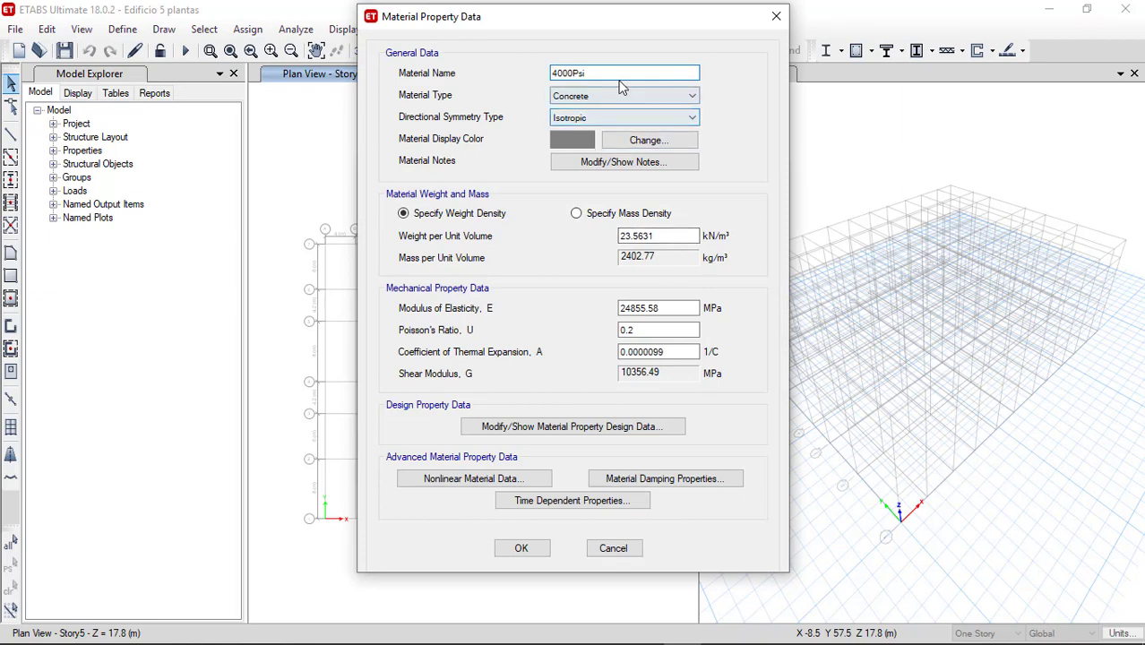
pyautogui.doubleClick(567, 73)
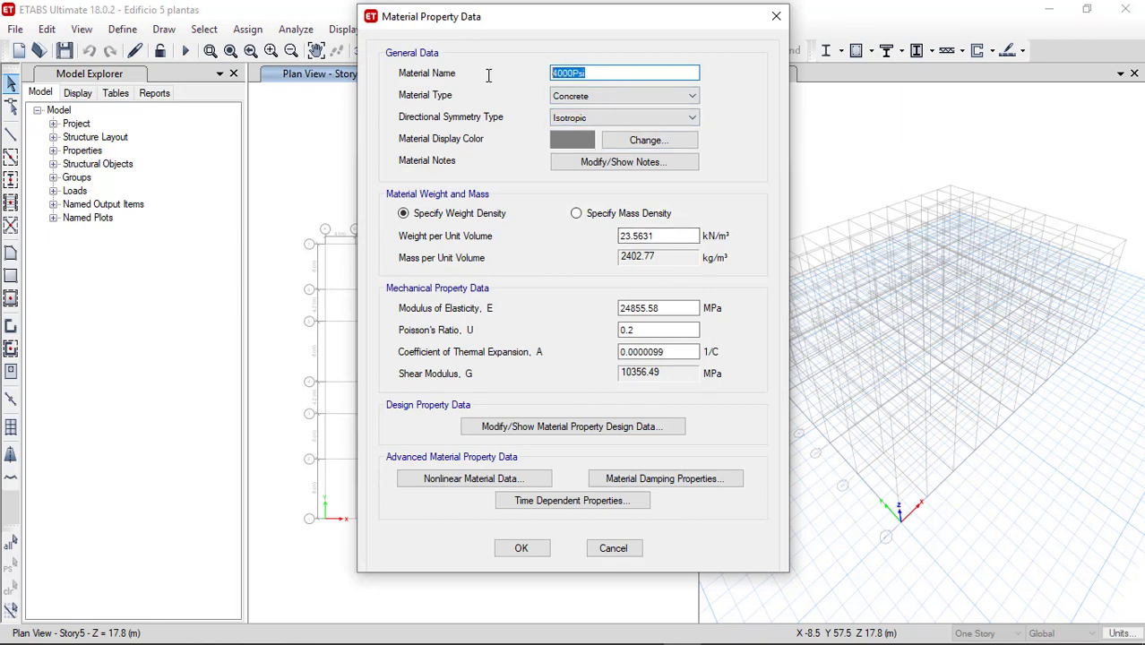
pyautogui.write('H35')
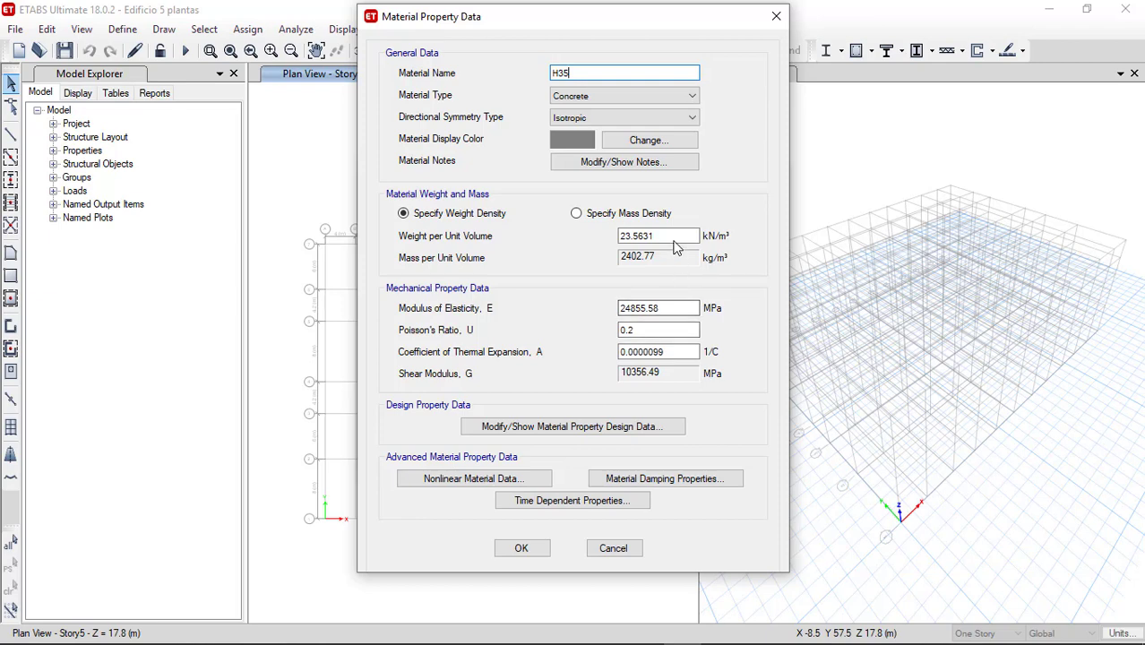
pyautogui.moveTo(674, 236); pyautogui.dragTo(601, 242)
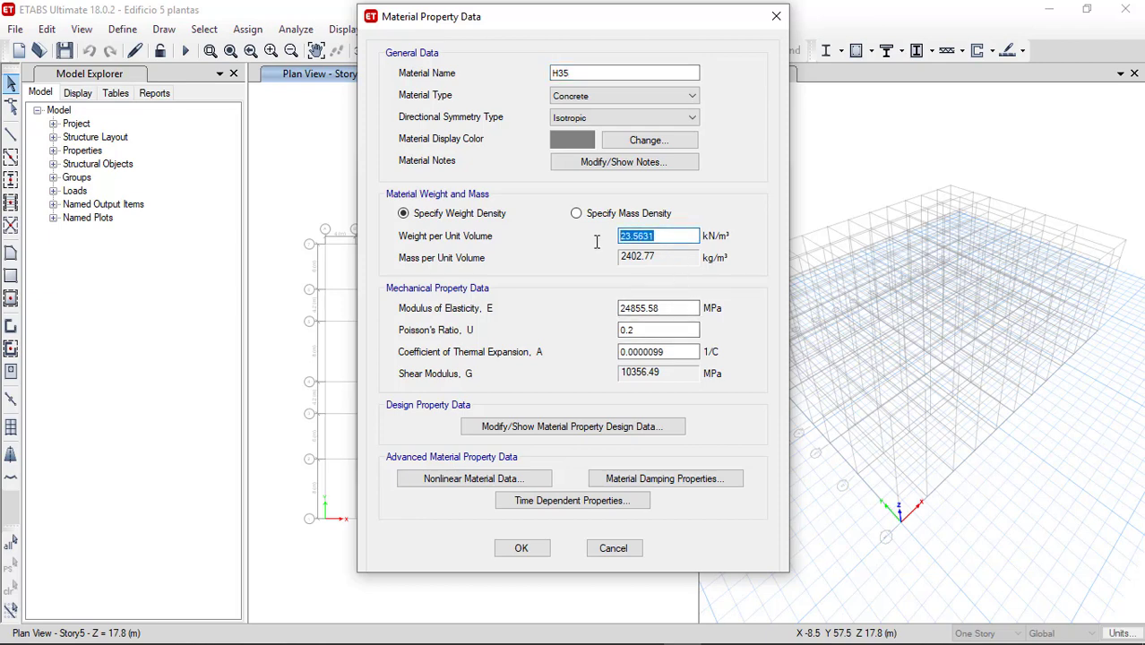
pyautogui.write('25')
# Set the H35 concrete's modulus of elasticity to 27805 MPa, keeping Poisson's ratio and the thermal expansion coefficient
pyautogui.moveTo(674, 307); pyautogui.dragTo(527, 333)
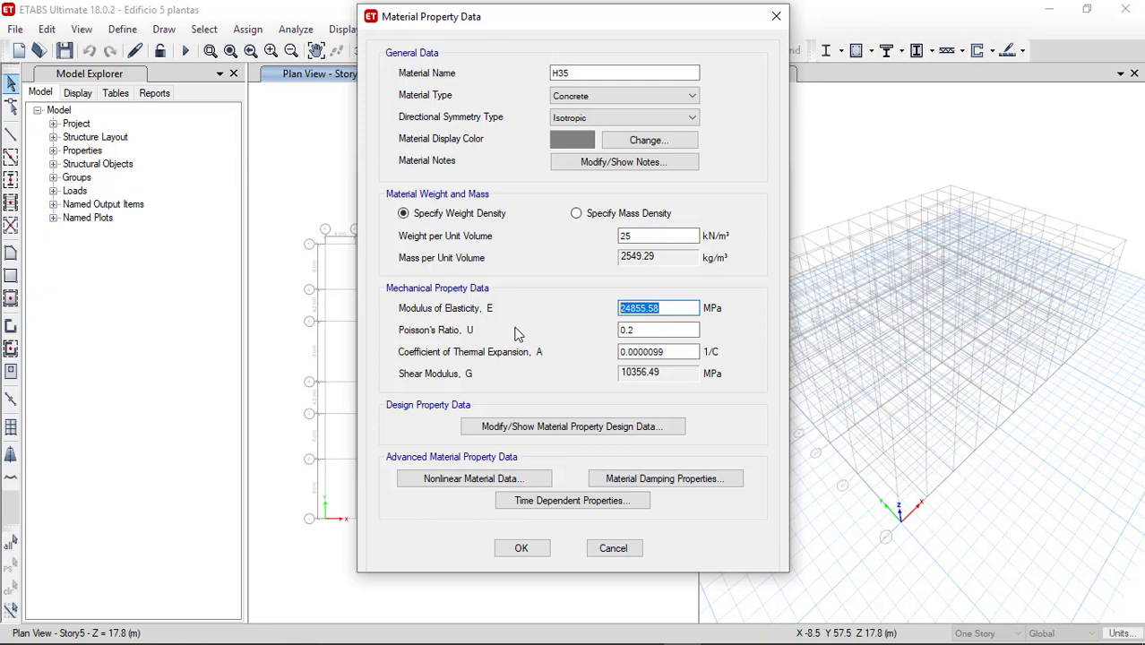
pyautogui.write('27805')
pyautogui.click(644, 331)
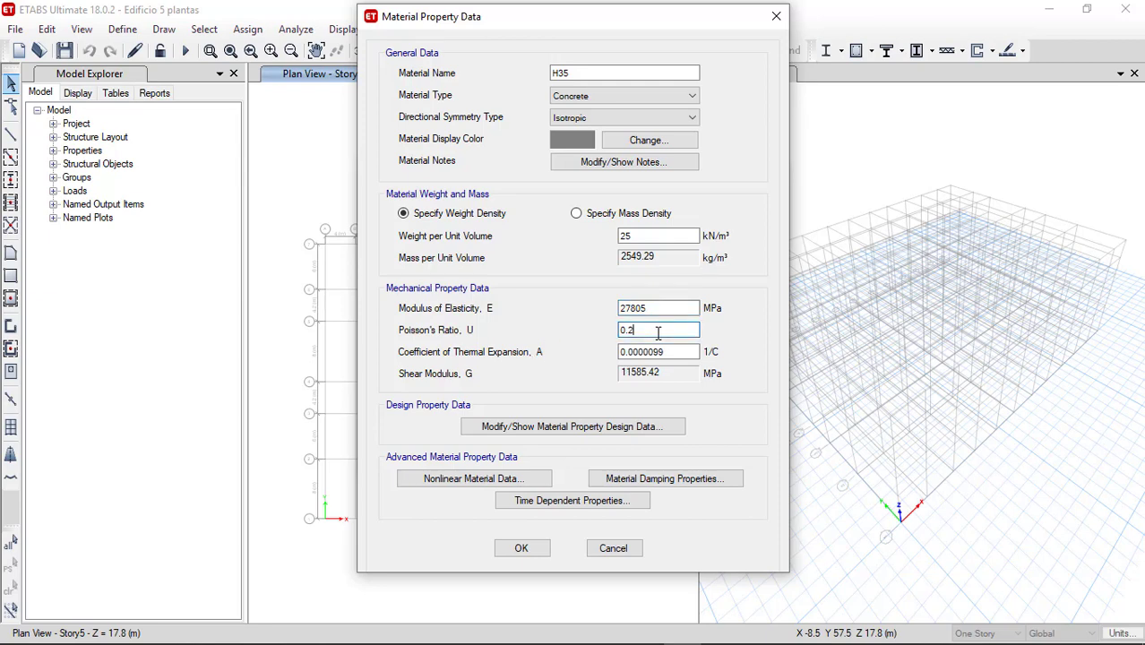
pyautogui.click(670, 351)
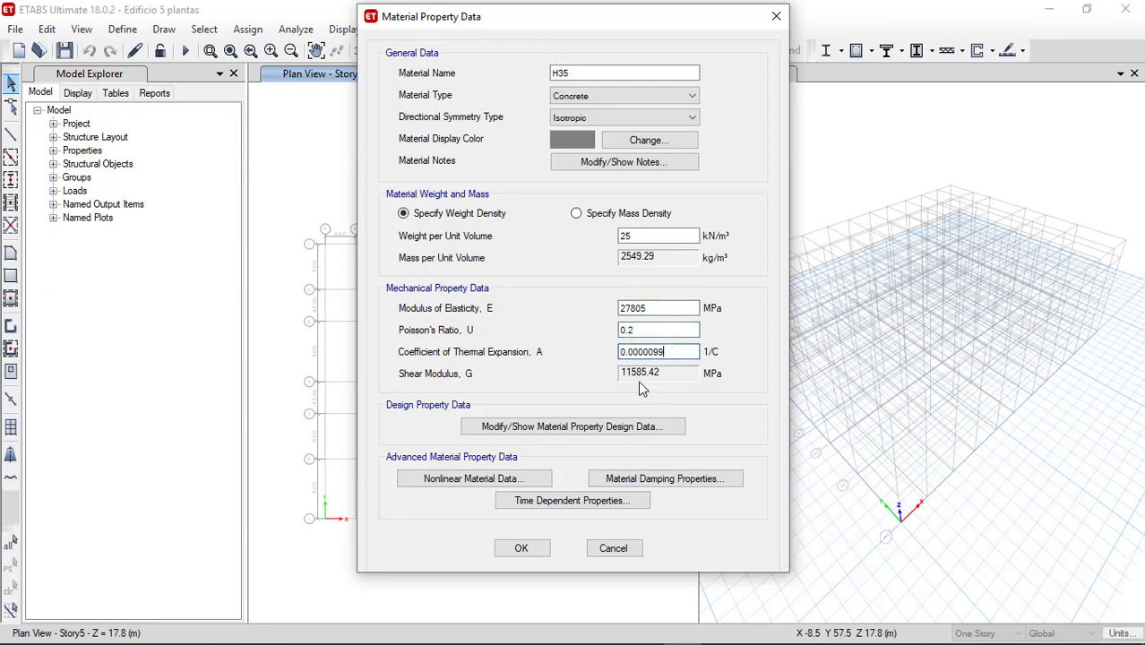
# Enter a compressive strength f'c of 35 MPa and grade 35MPa in H35's design data, and accept the material
pyautogui.click(573, 428)
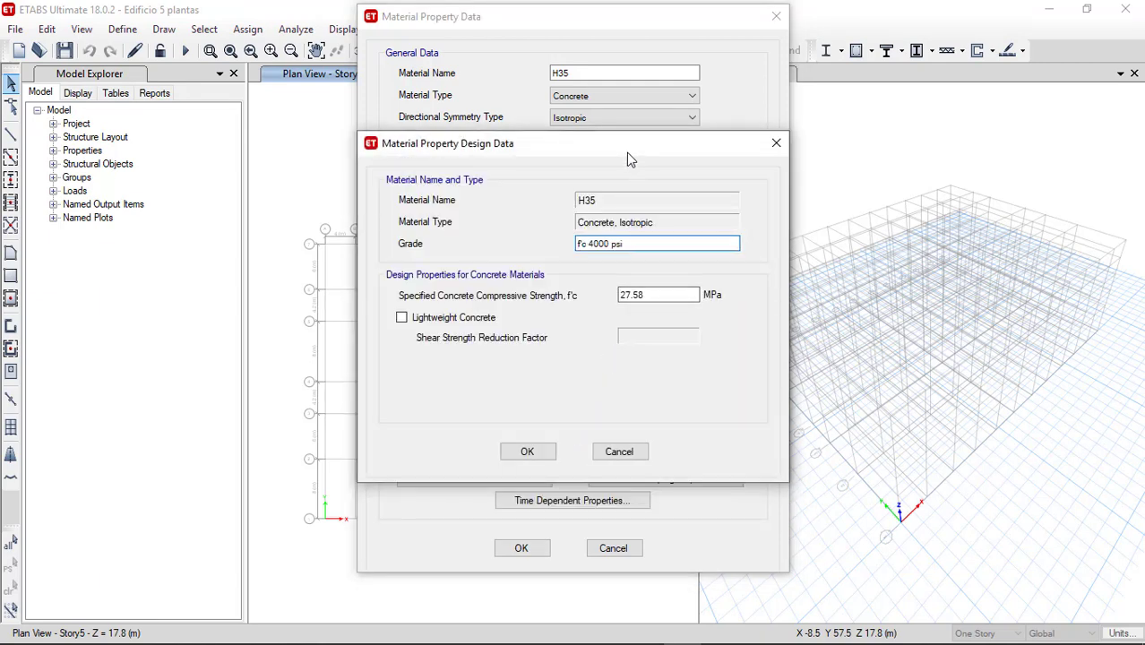
pyautogui.moveTo(628, 153); pyautogui.dragTo(883, 125)
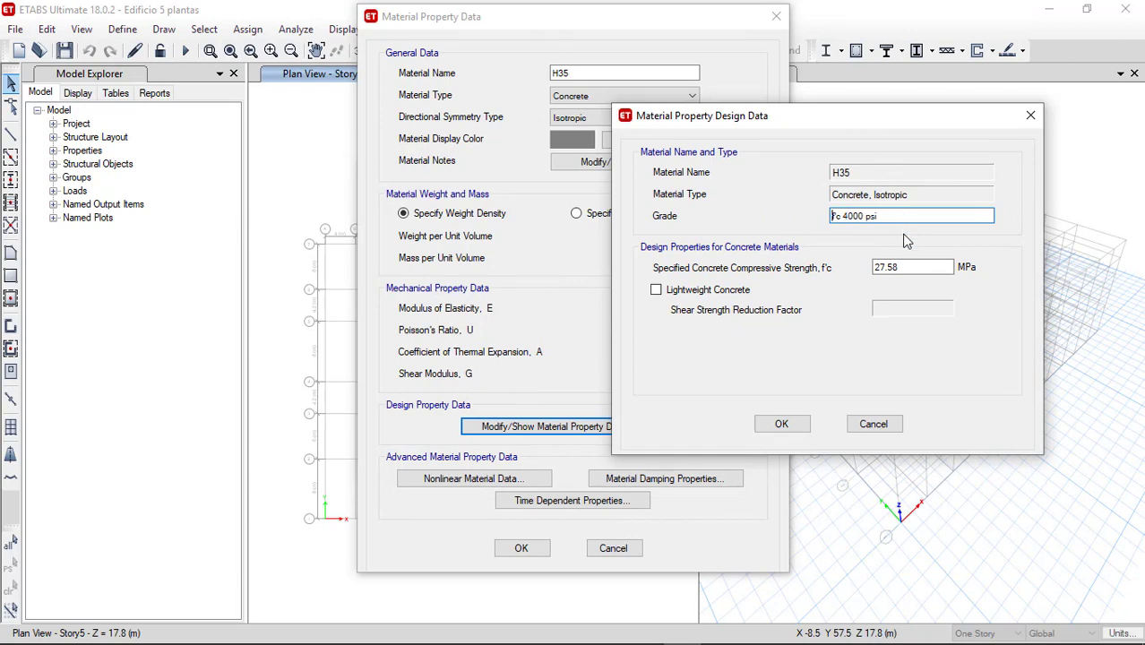
pyautogui.moveTo(905, 268); pyautogui.dragTo(854, 282)
pyautogui.write('35')
pyautogui.moveTo(893, 231); pyautogui.dragTo(793, 225)
pyautogui.write('35MPA')
pyautogui.press('BackSpace')
pyautogui.write('a')
pyautogui.click(1032, 116)
pyautogui.click(521, 547)
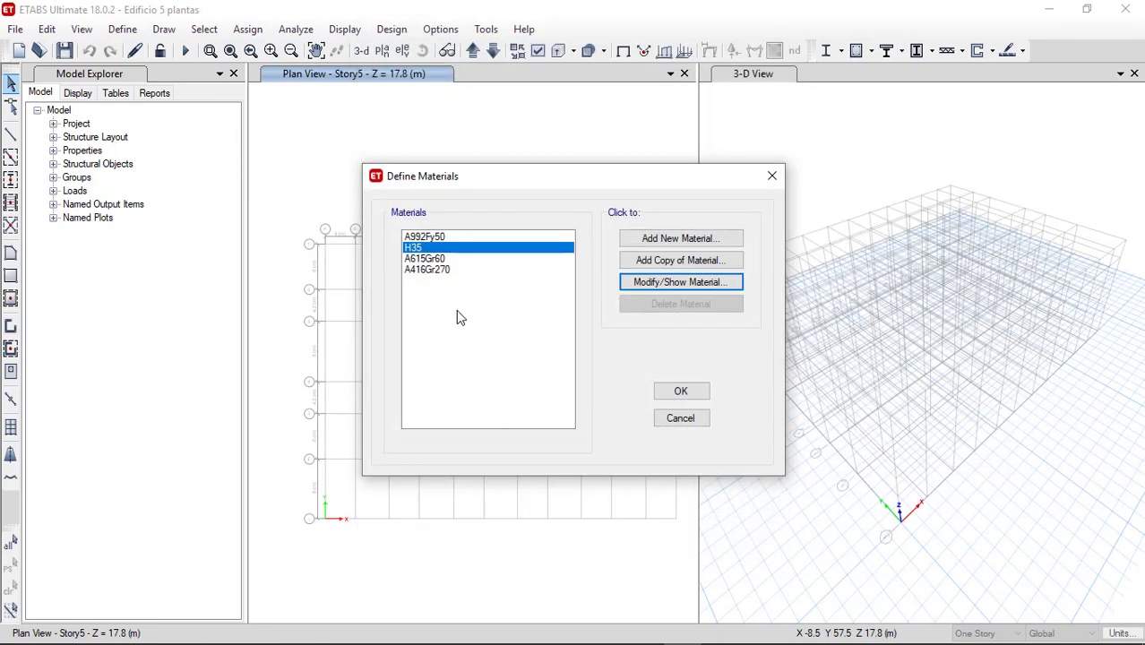
# Add a new material with region User and material type Rebar
pyautogui.click(663, 240)
pyautogui.click(614, 283)
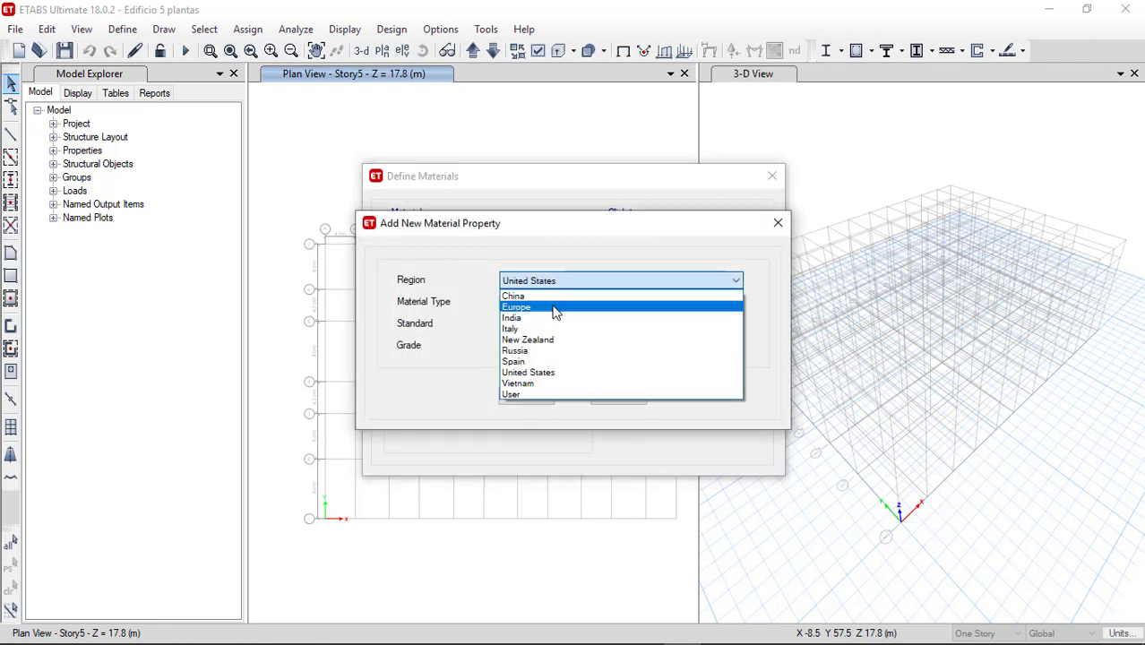
pyautogui.click(514, 398)
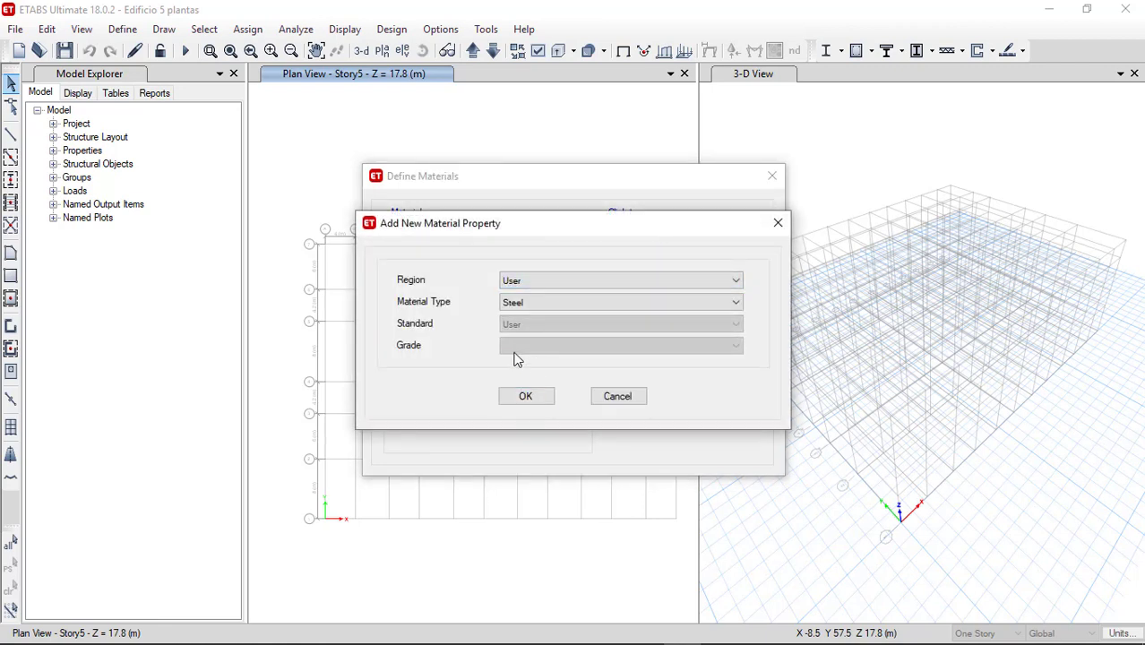
pyautogui.click(514, 305)
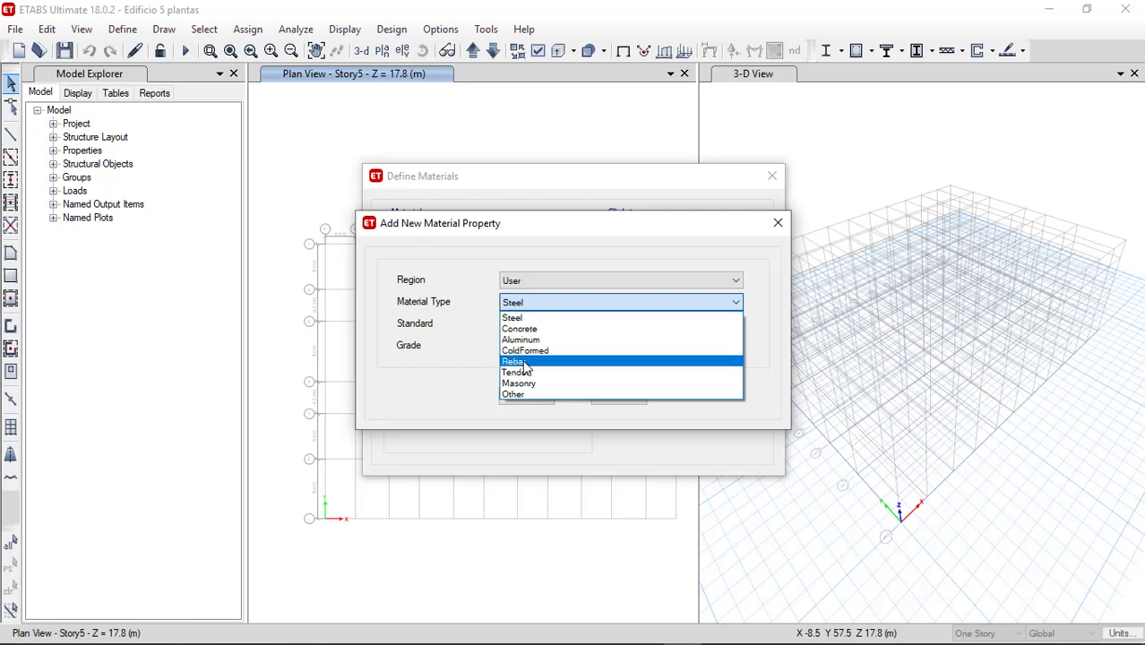
pyautogui.click(524, 362)
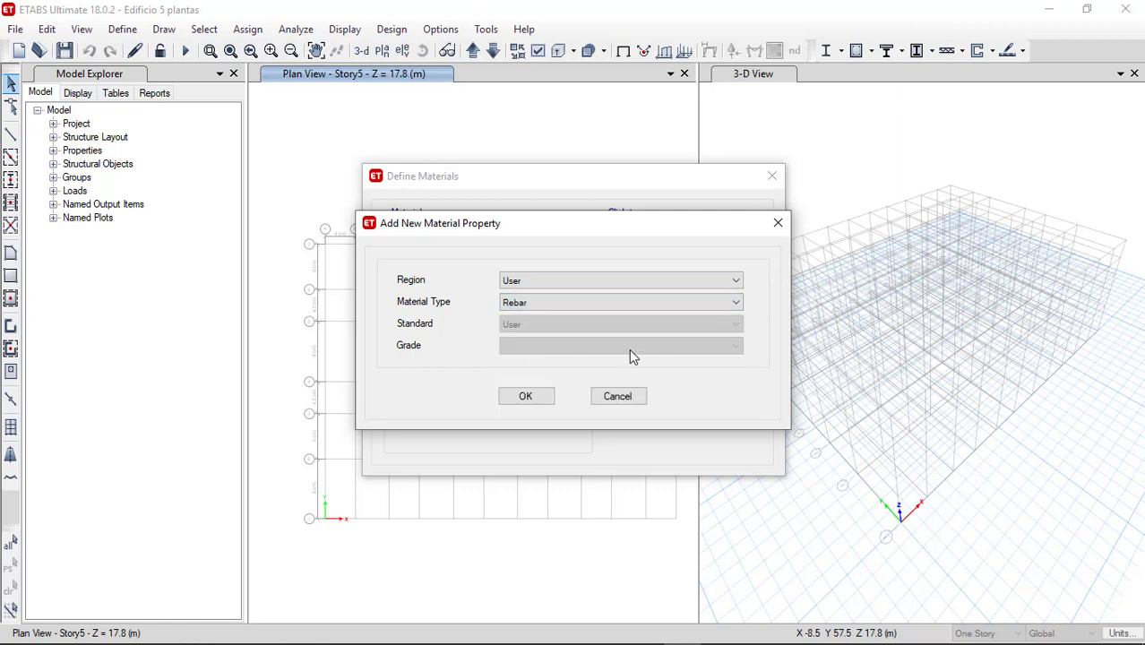
pyautogui.click(527, 398)
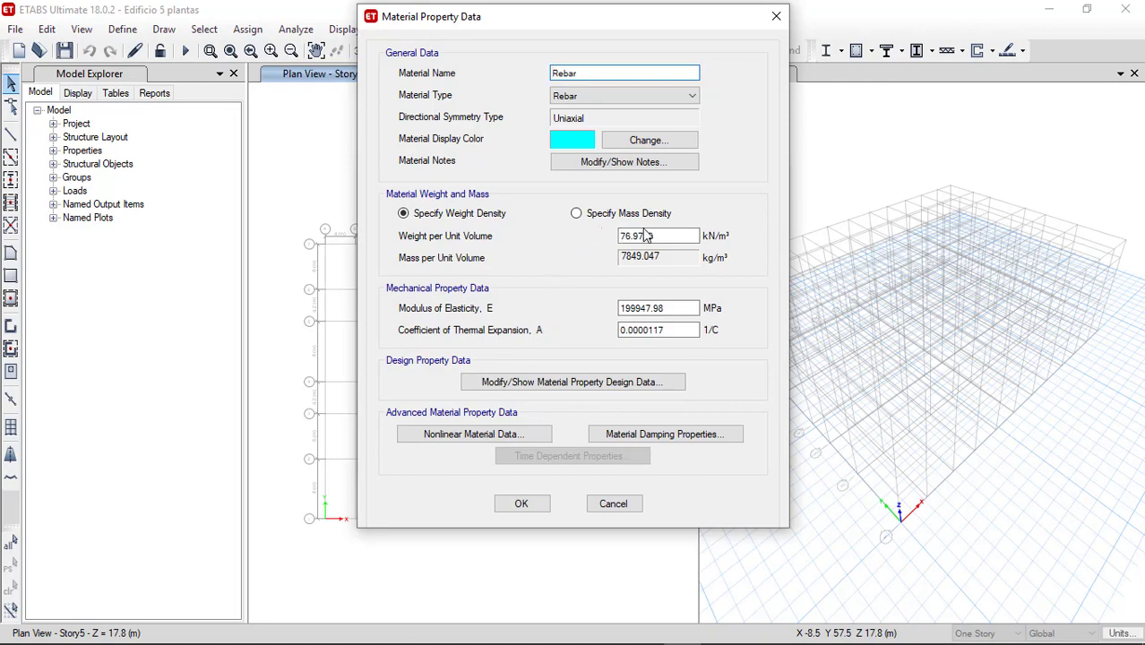
pyautogui.click(672, 237)
pyautogui.click(681, 308)
pyautogui.click(683, 309)
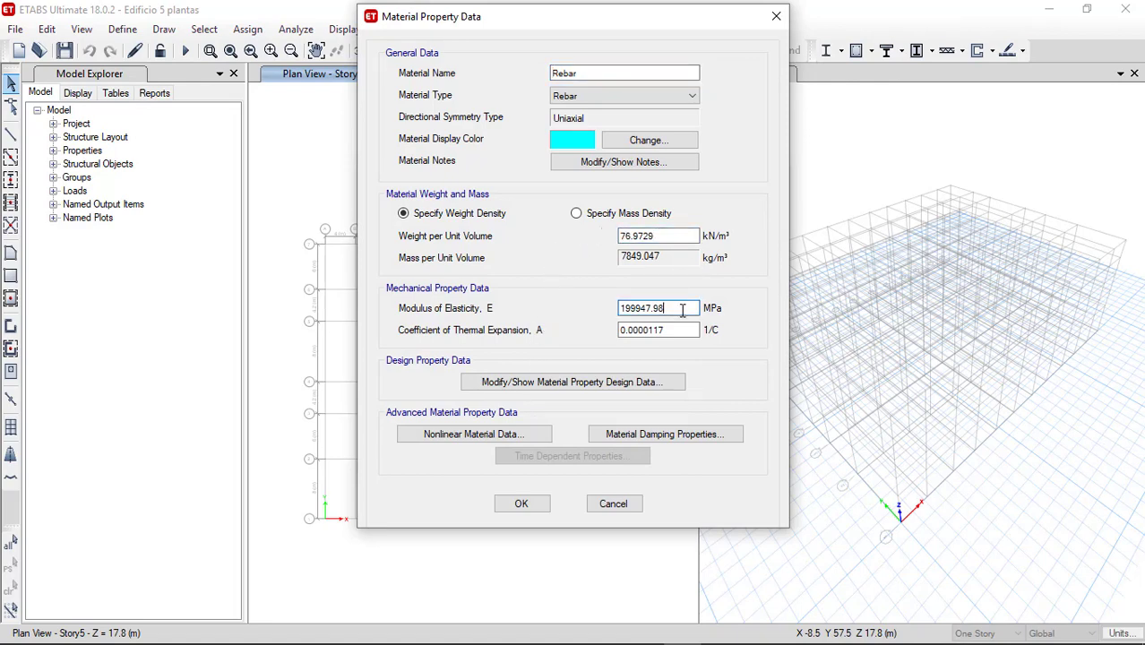
pyautogui.click(685, 330)
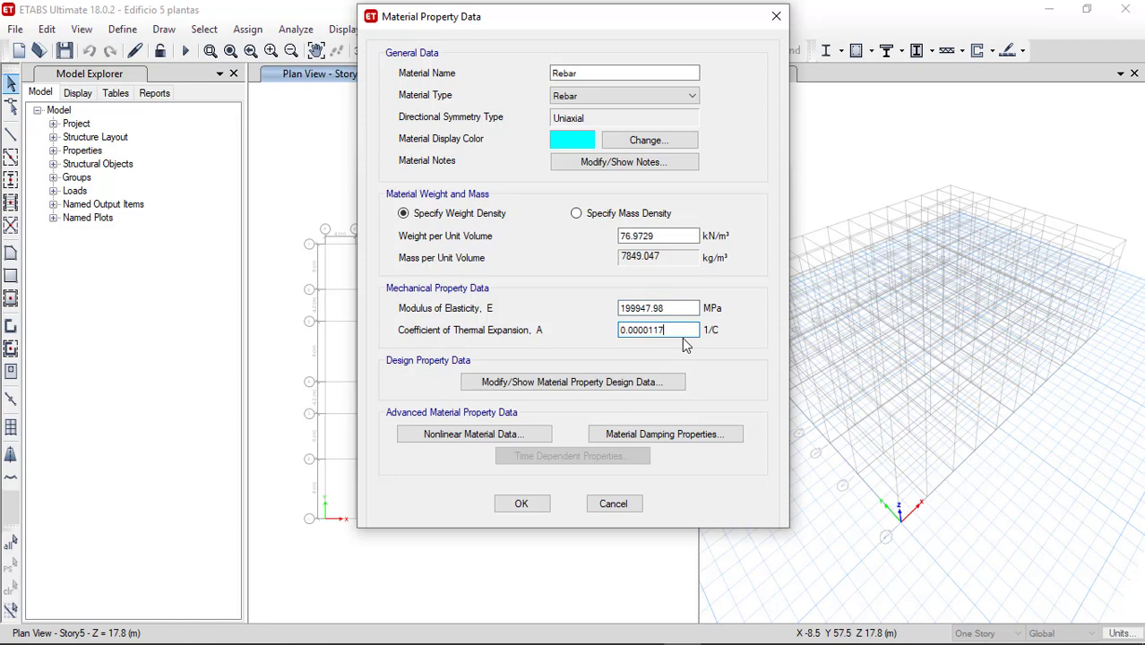
# In the rebar's design data, set grade G-40, minimum yield strength Fy 300 MPa and minimum tensile strength Fu 413 MPa
pyautogui.click(569, 384)
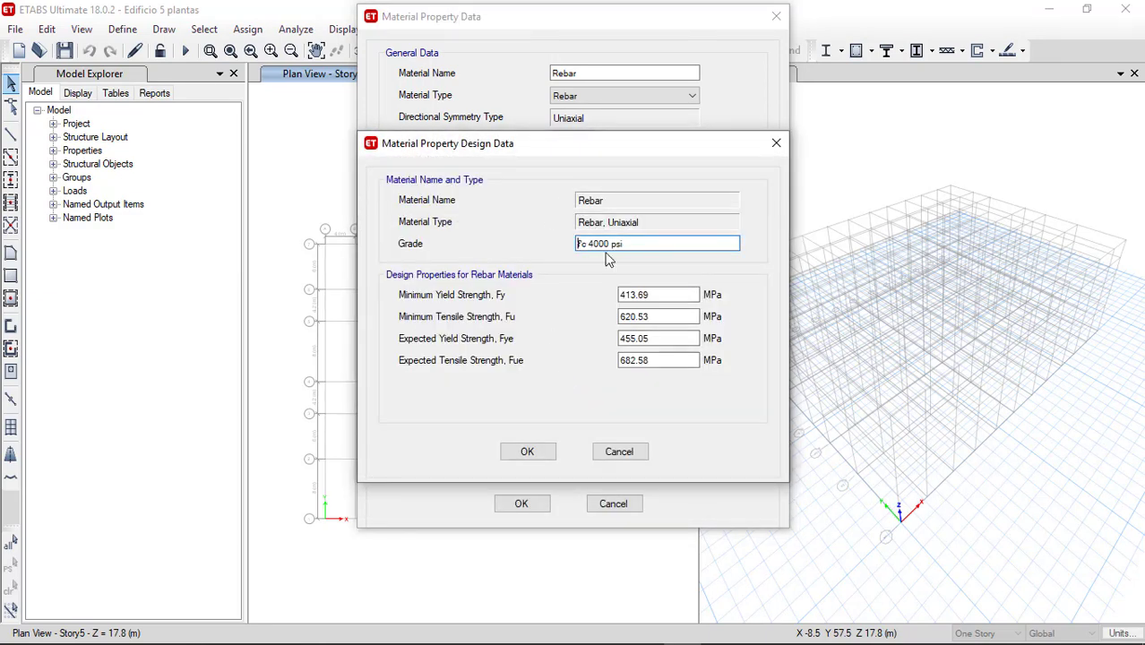
pyautogui.moveTo(639, 247); pyautogui.dragTo(546, 255)
pyautogui.write('G-40')
pyautogui.press('Tab')
pyautogui.write('300')
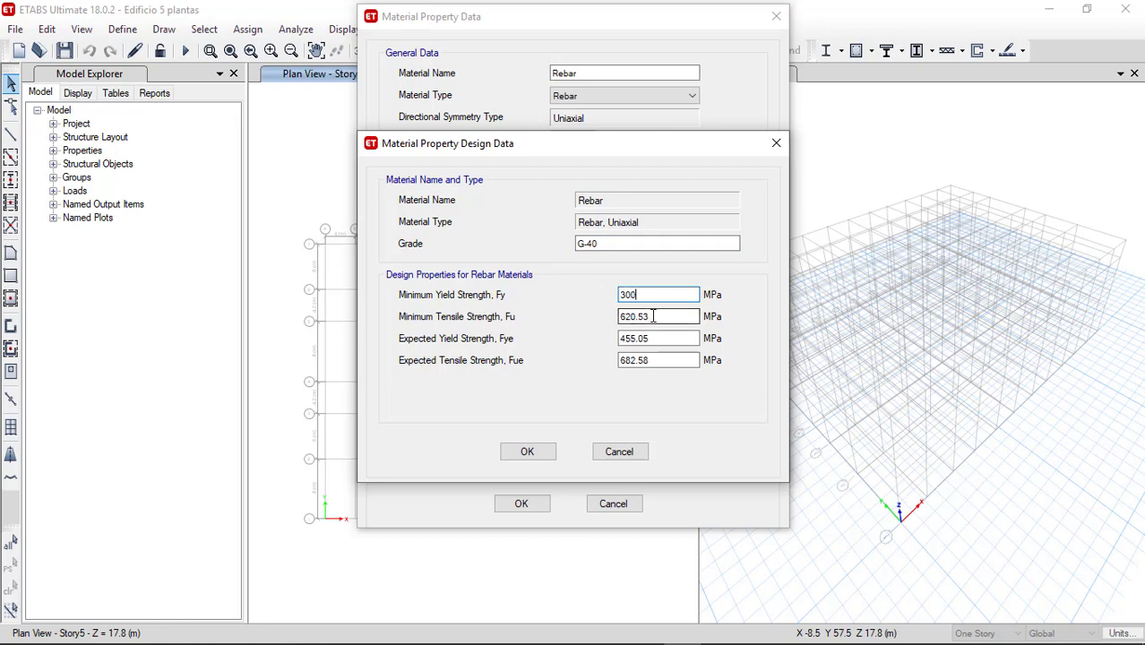
pyautogui.press('Tab')
pyautogui.write('413')
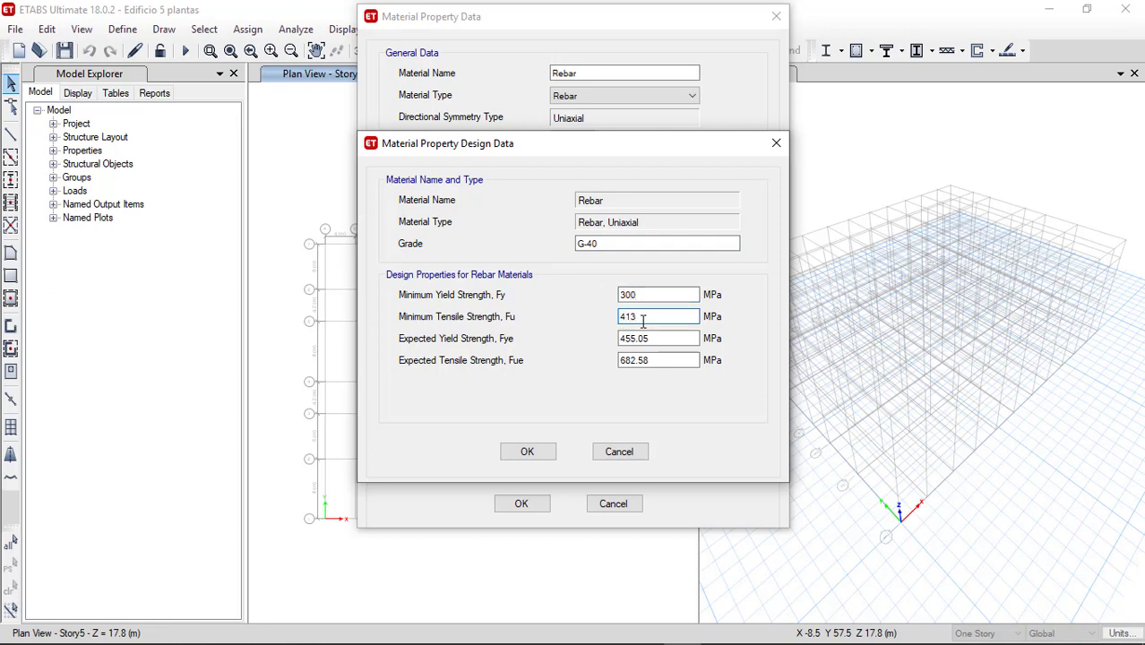
# Set the rebar's expected yield strength Fye to 300 MPa and expected tensile strength Fue to 413 MPa, and accept the design data
pyautogui.press('Tab')
pyautogui.write('300')
pyautogui.moveTo(655, 358); pyautogui.dragTo(608, 365)
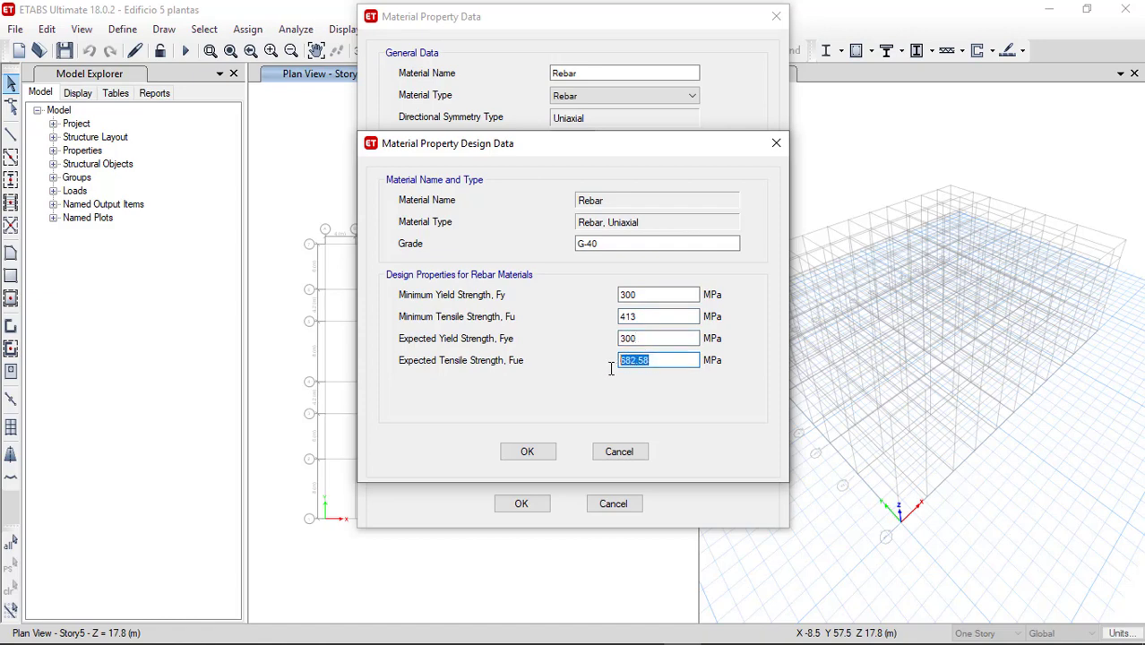
pyautogui.write('413')
pyautogui.click(527, 452)
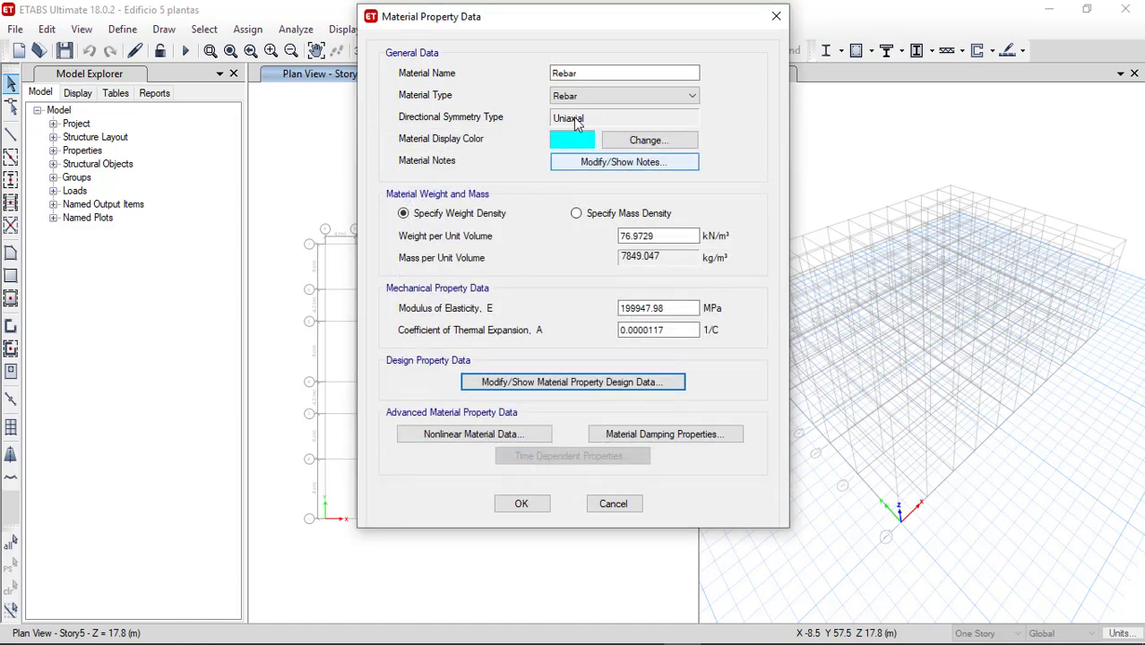
# Rename the rebar material as G-40 and accept the material definitions
pyautogui.moveTo(588, 73); pyautogui.dragTo(513, 79)
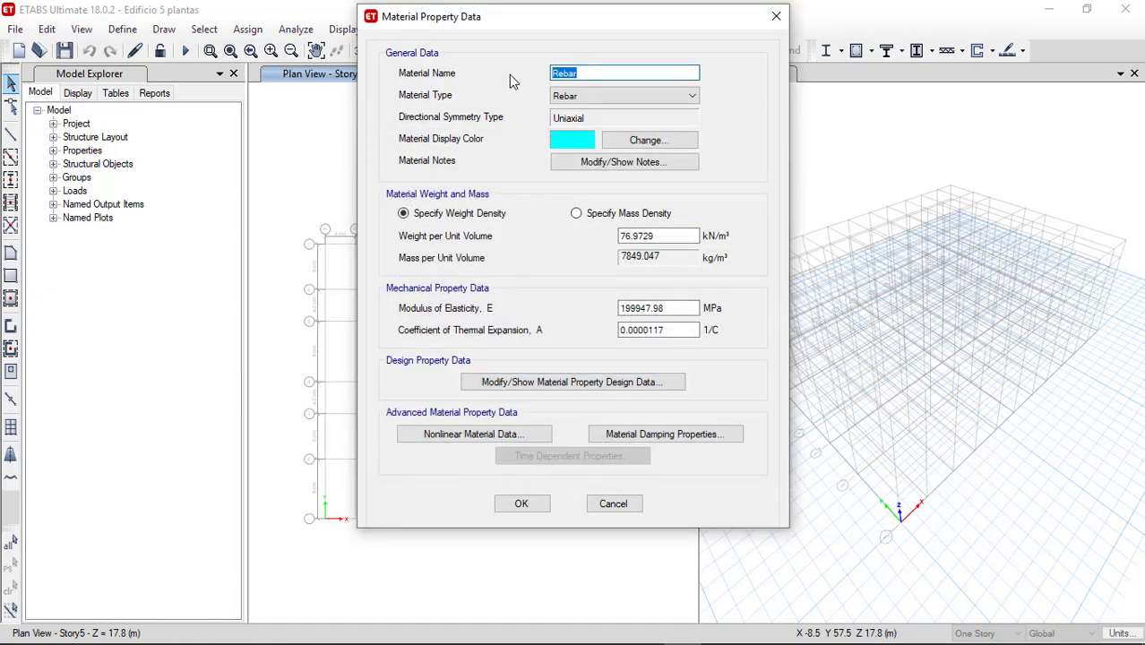
pyautogui.write('G-40')
pyautogui.click(523, 504)
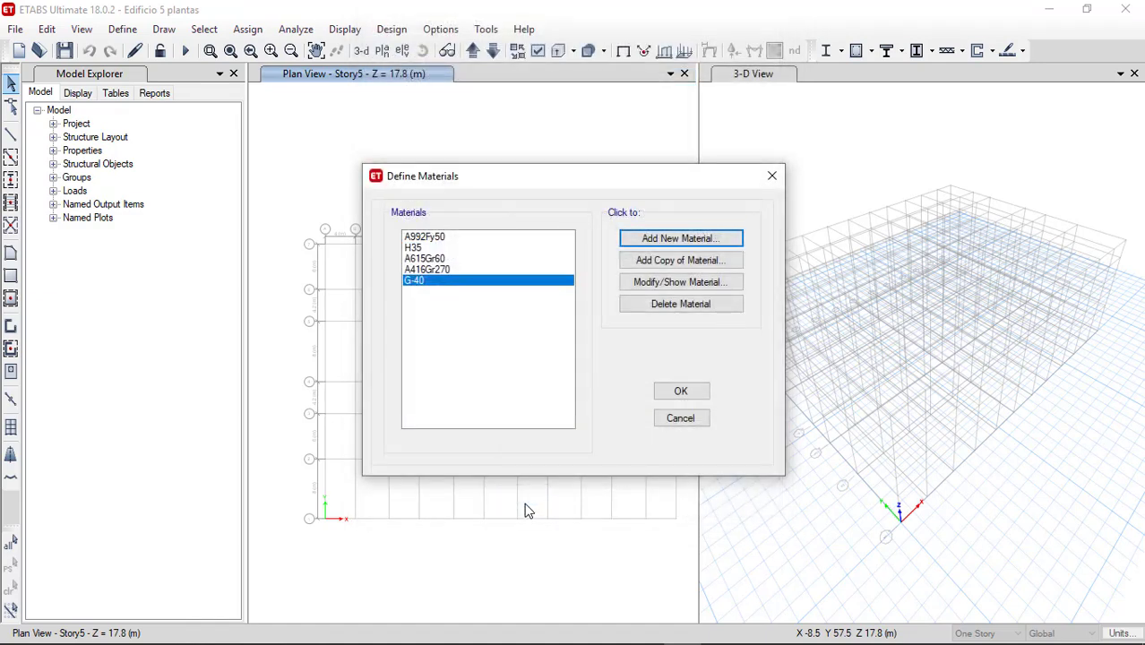
pyautogui.click(688, 391)
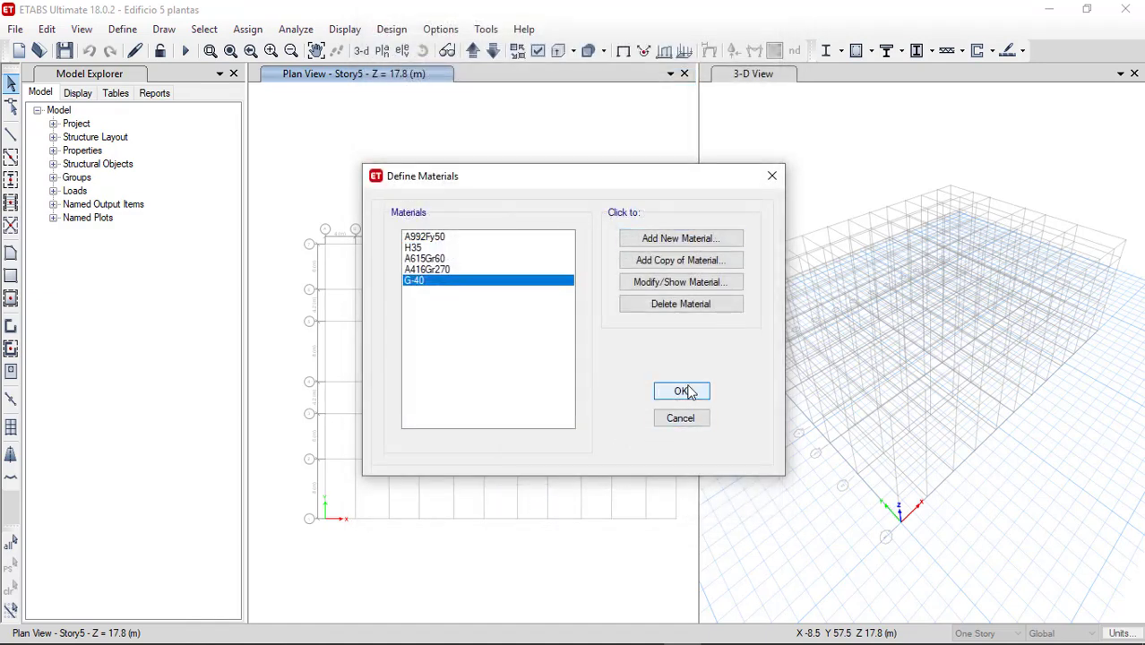
pyautogui.click(680, 391)
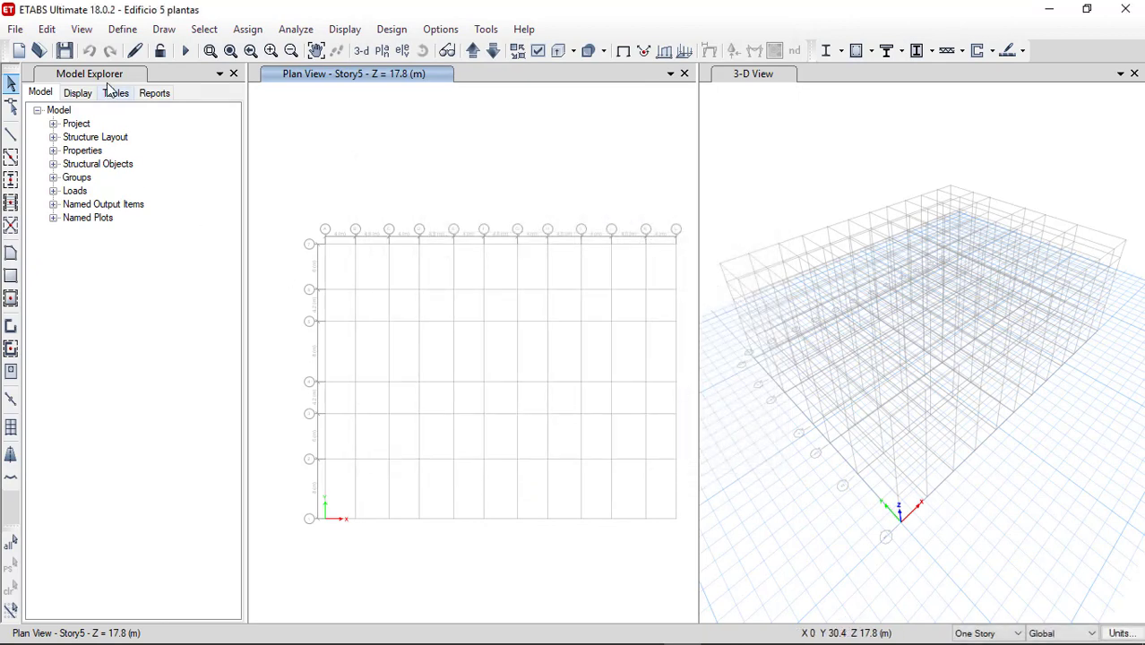
# Open the ConcBm frame section for modification and rename it as COL40X40
pyautogui.click(123, 29)
pyautogui.moveTo(185, 87)
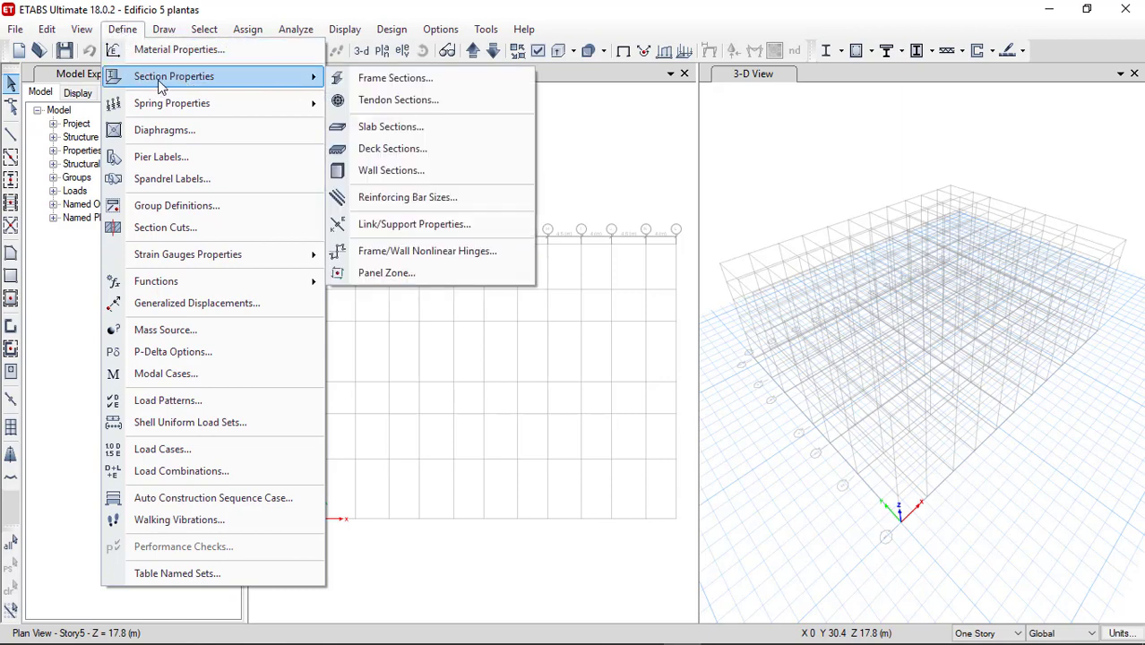
pyautogui.click(379, 77)
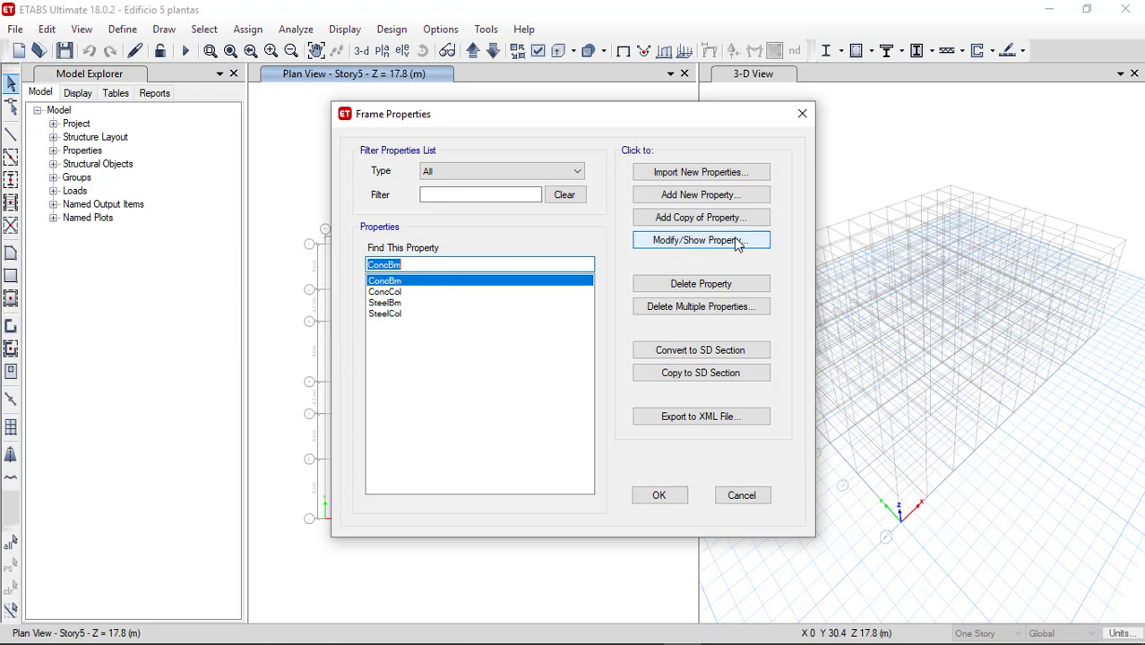
pyautogui.click(703, 247)
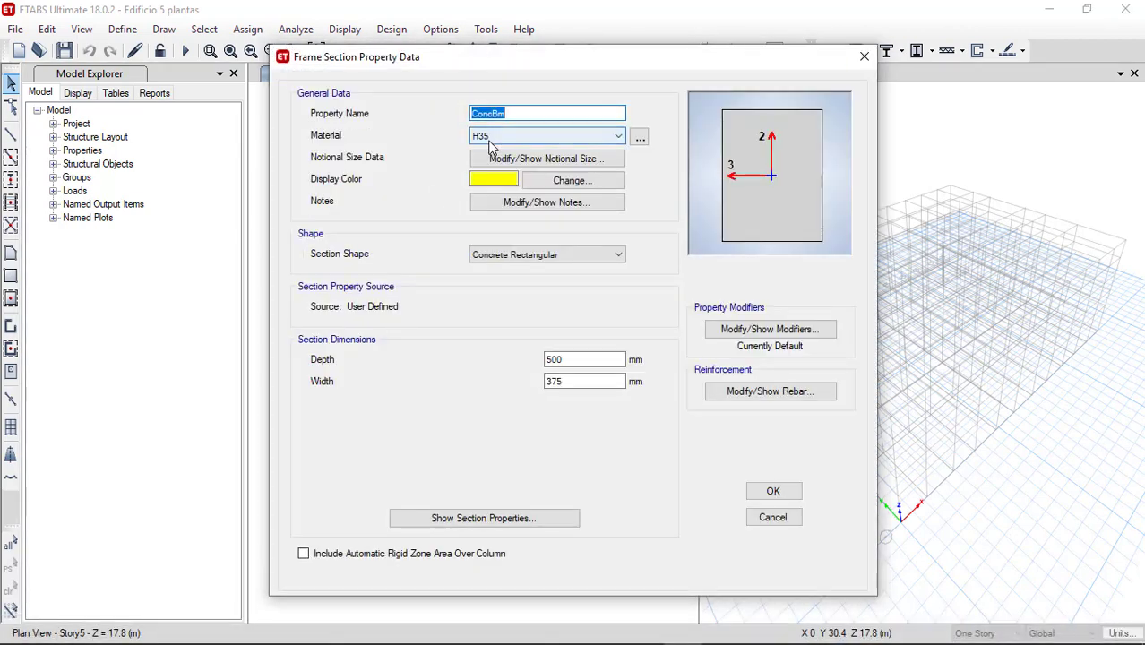
pyautogui.write('COL40X40')
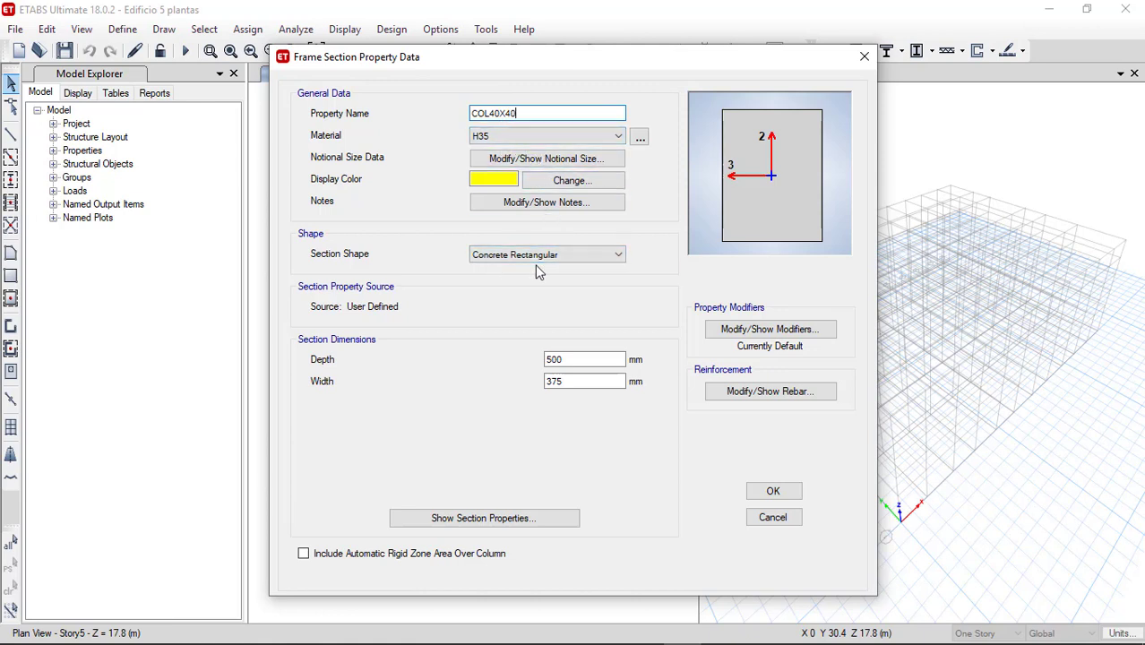
# Set the COL40X40 section's depth and width to 400 mm each
pyautogui.click(574, 361)
pyautogui.moveTo(575, 360); pyautogui.dragTo(540, 371)
pyautogui.write('4')
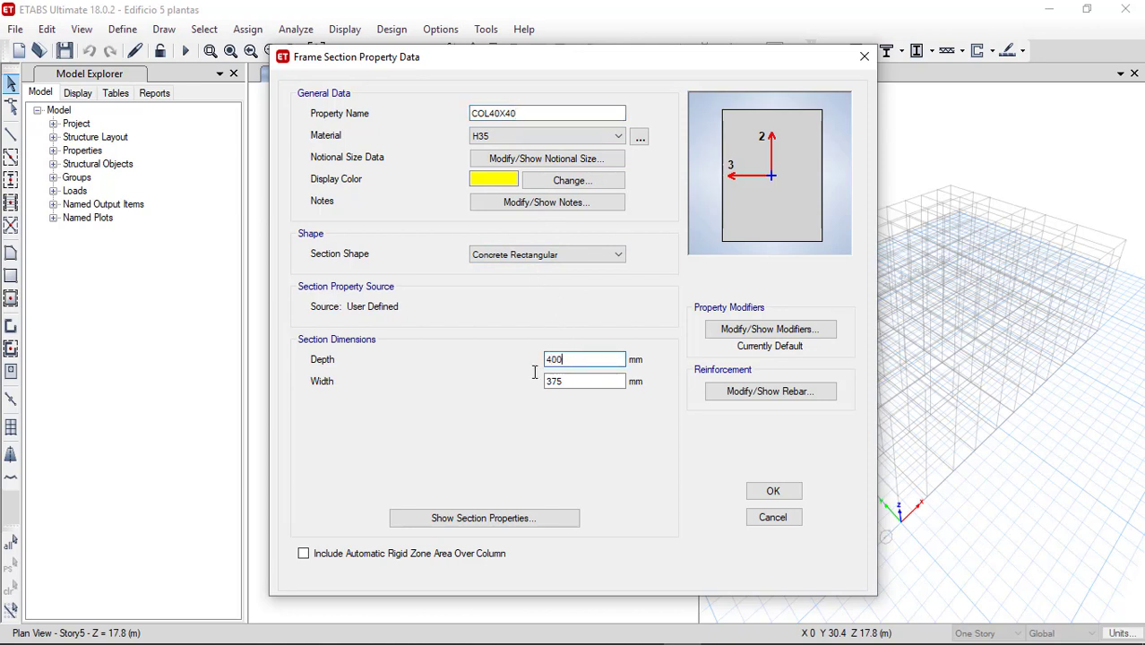
pyautogui.click(550, 384)
pyautogui.moveTo(570, 382); pyautogui.dragTo(532, 389)
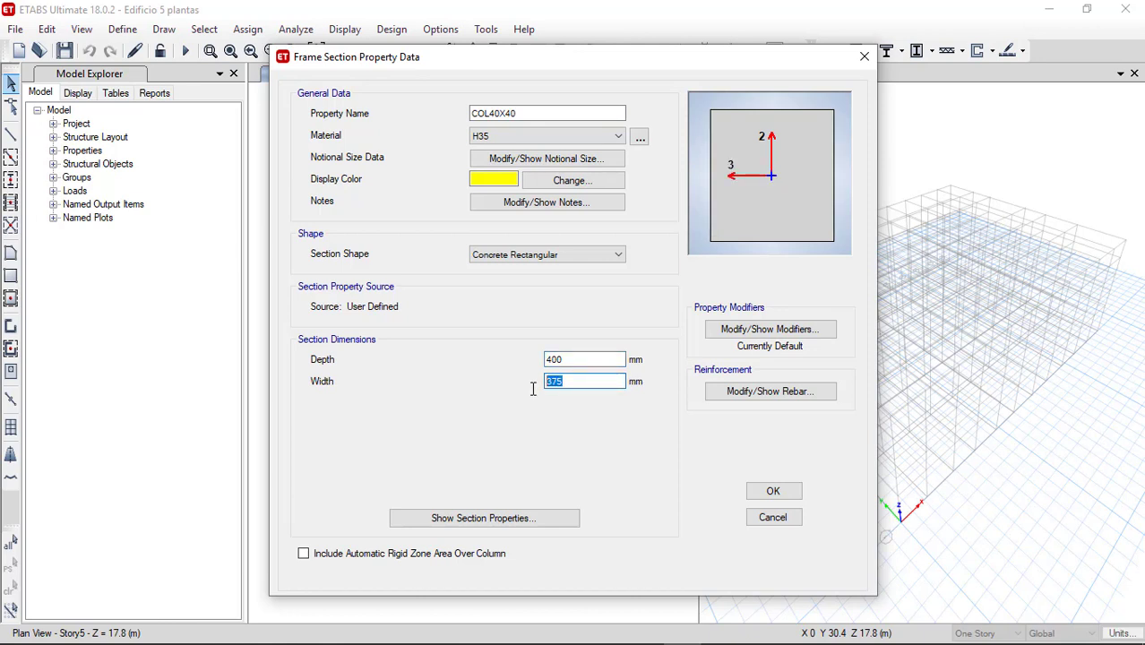
pyautogui.write('400')
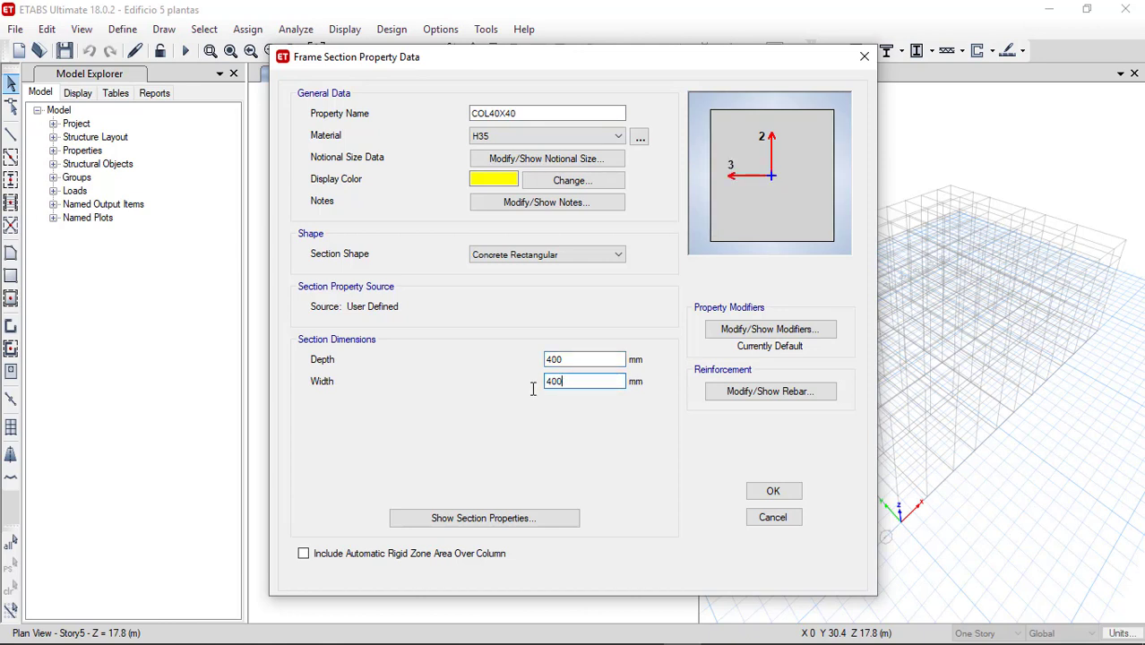
# Set COL40X40's stiffness modifiers for moment of inertia about the 2 and 3 axes to 0.70
pyautogui.click(792, 330)
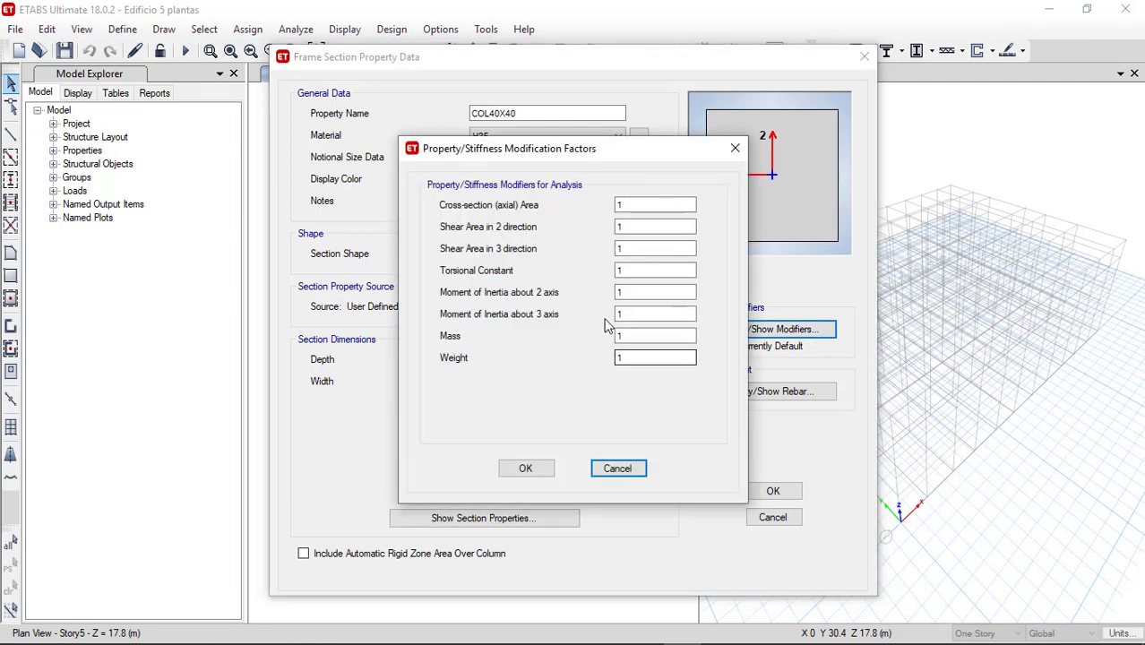
pyautogui.doubleClick(631, 292)
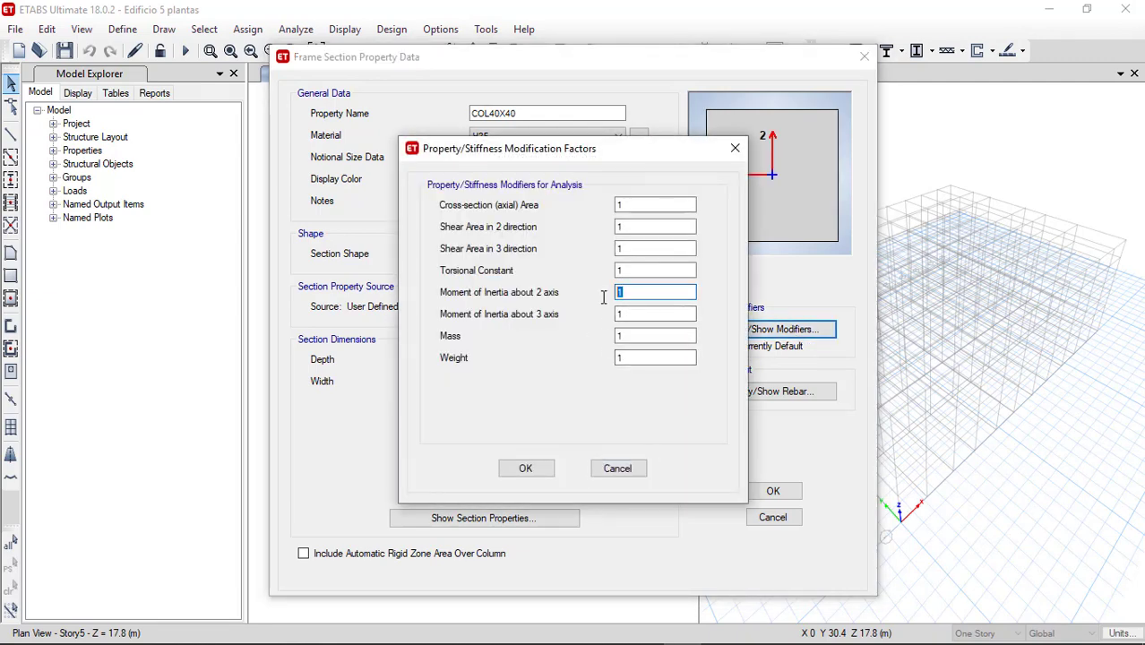
pyautogui.write('0.70')
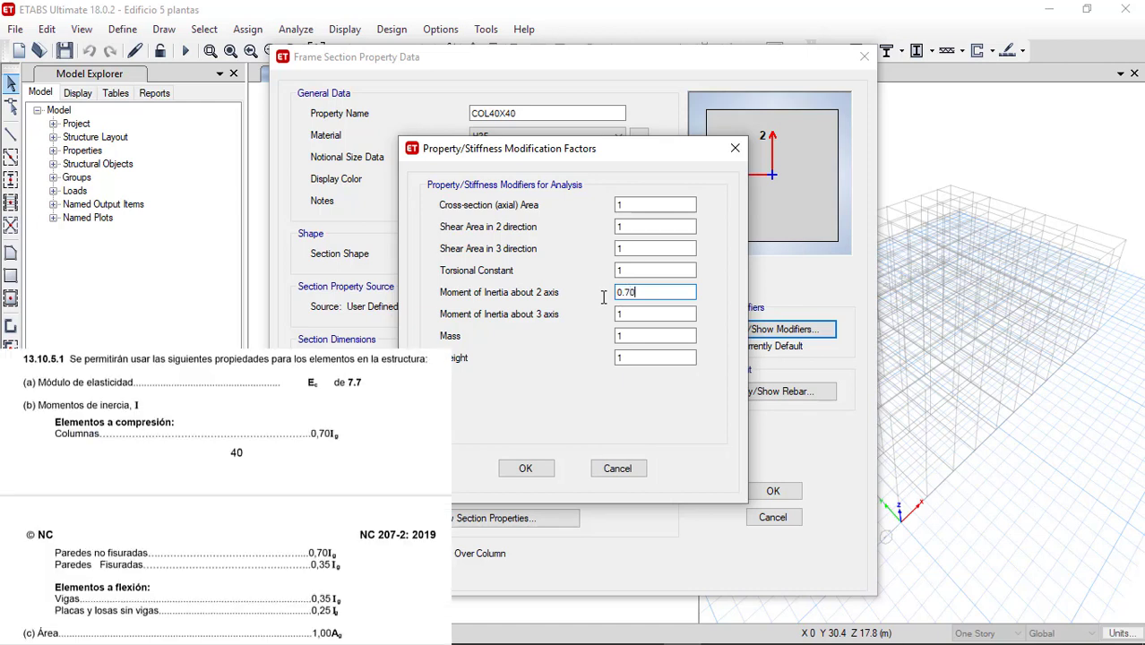
pyautogui.doubleClick(617, 315)
pyautogui.write('0.70')
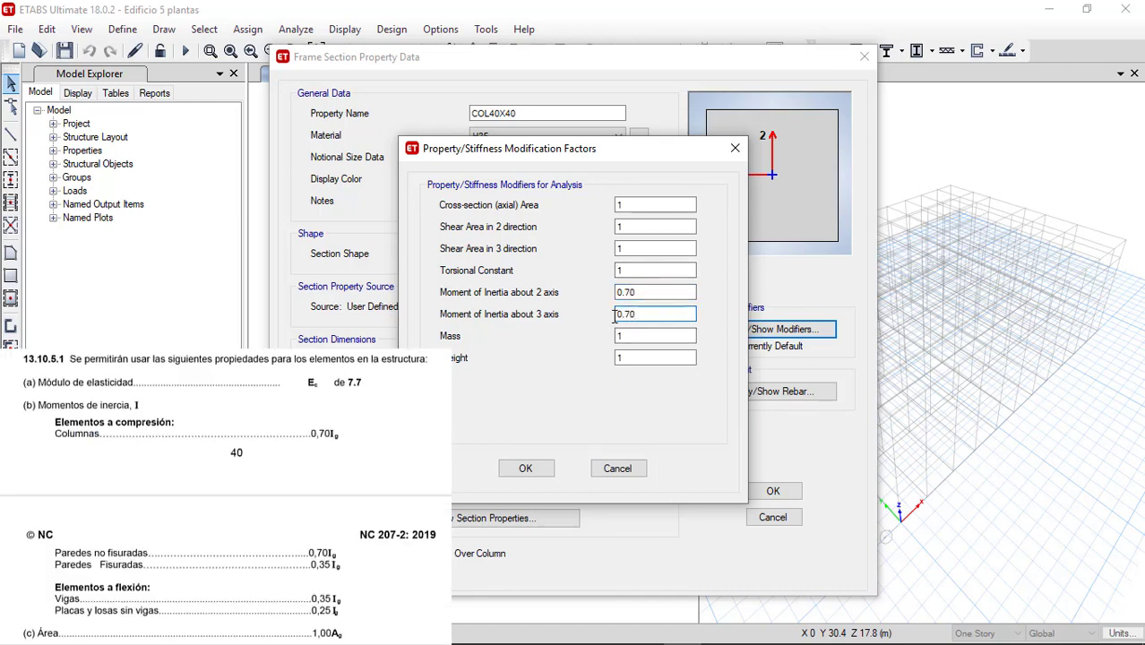
pyautogui.click(526, 468)
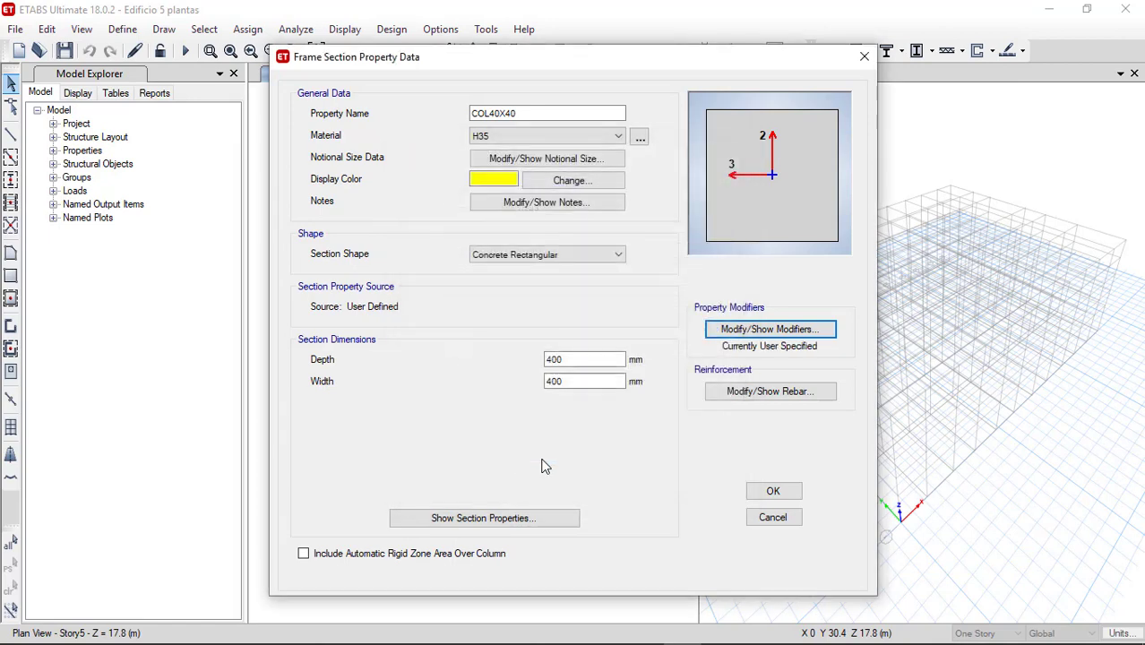
# Set COL40X40's reinforcement to P-M2-M3 Design (Column) with a rectangular configuration
pyautogui.click(777, 398)
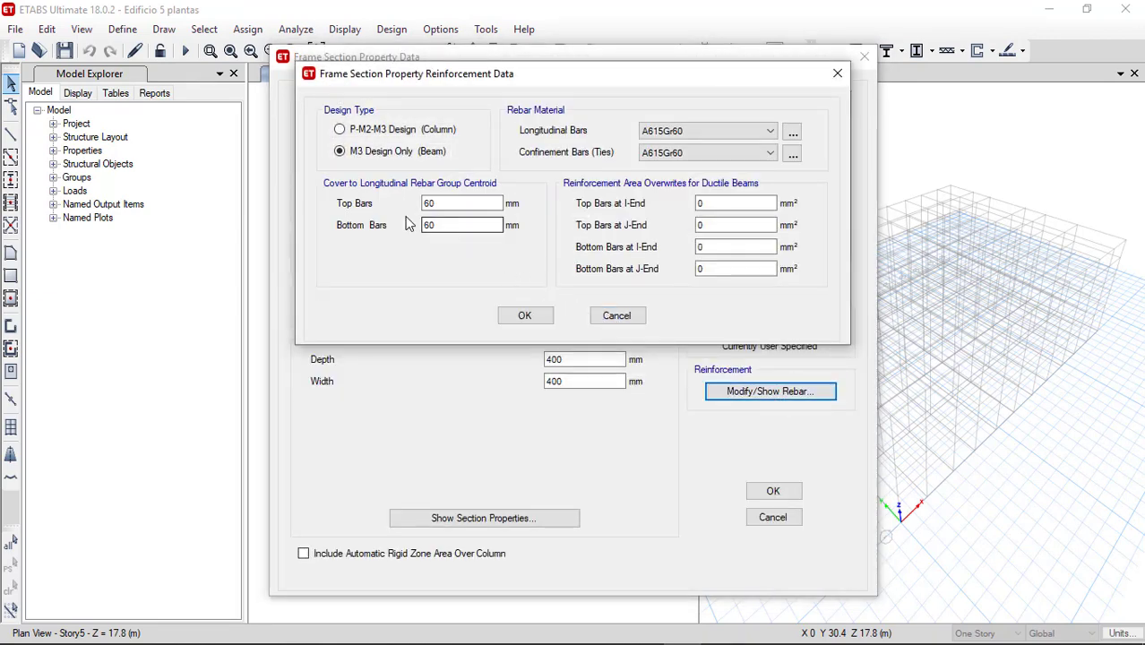
pyautogui.click(341, 129)
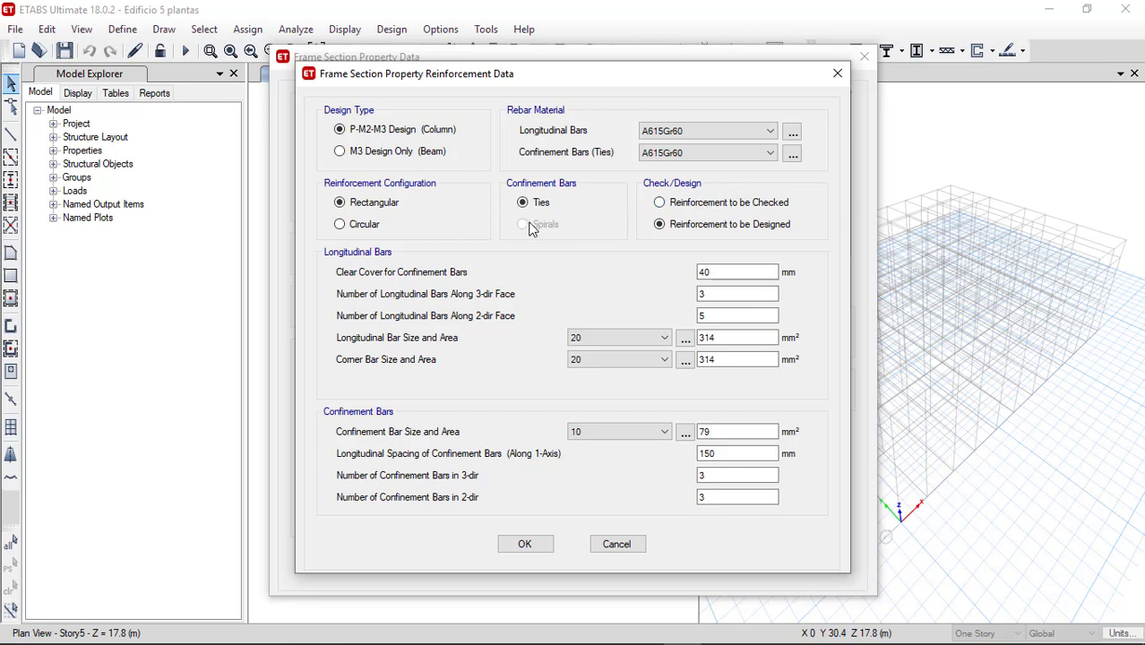
pyautogui.click(340, 225)
pyautogui.click(341, 204)
# Assign G-40 to COL40X40's longitudinal bars and confinement ties, and accept the reinforcement and the section
pyautogui.click(757, 134)
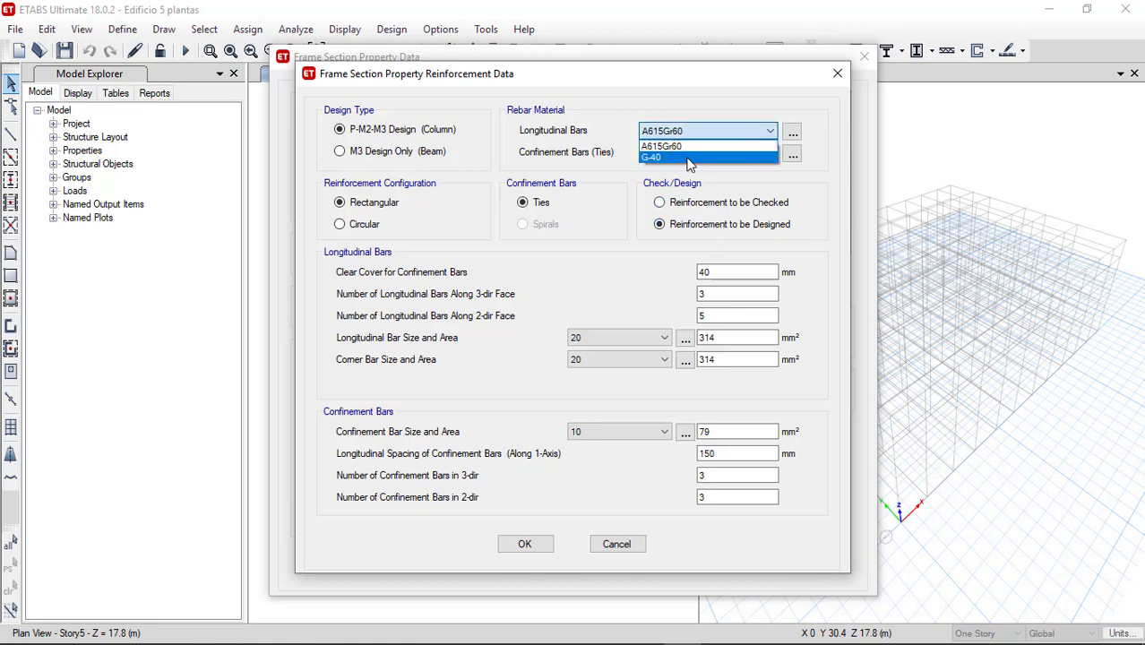
pyautogui.click(690, 159)
pyautogui.click(767, 152)
pyautogui.click(678, 180)
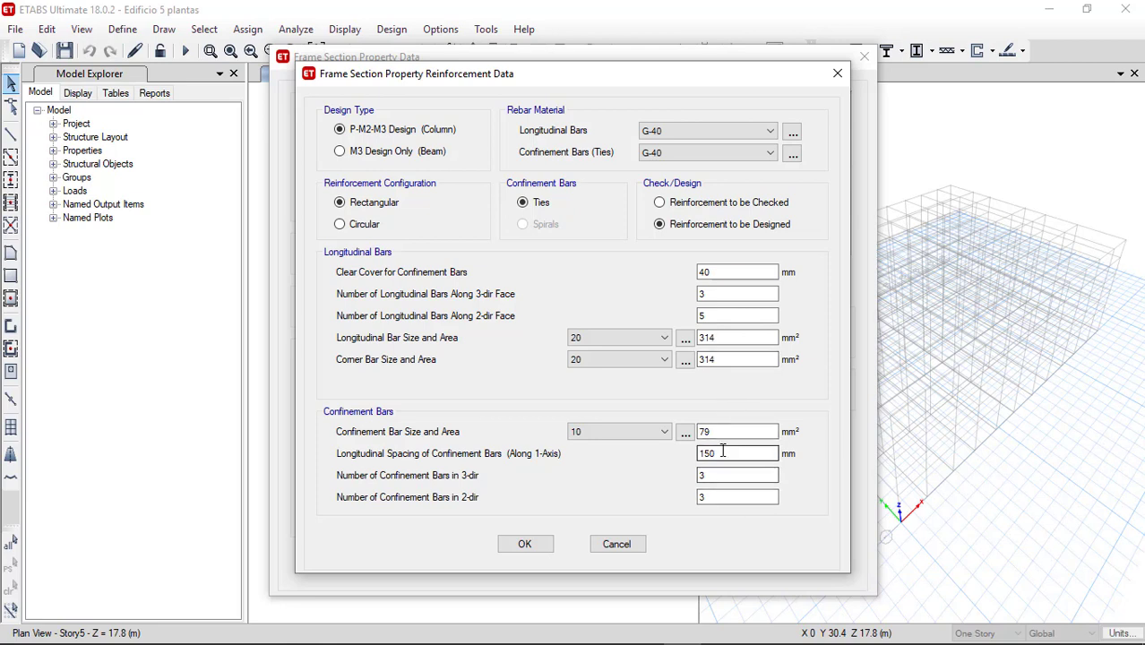
pyautogui.click(539, 552)
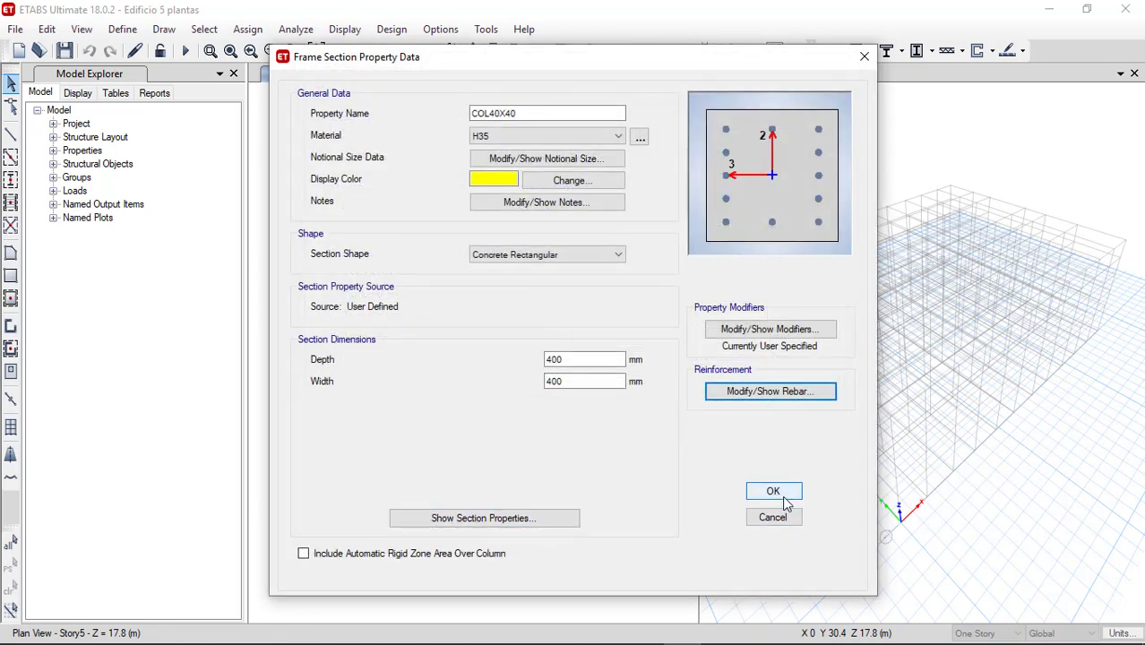
pyautogui.click(777, 492)
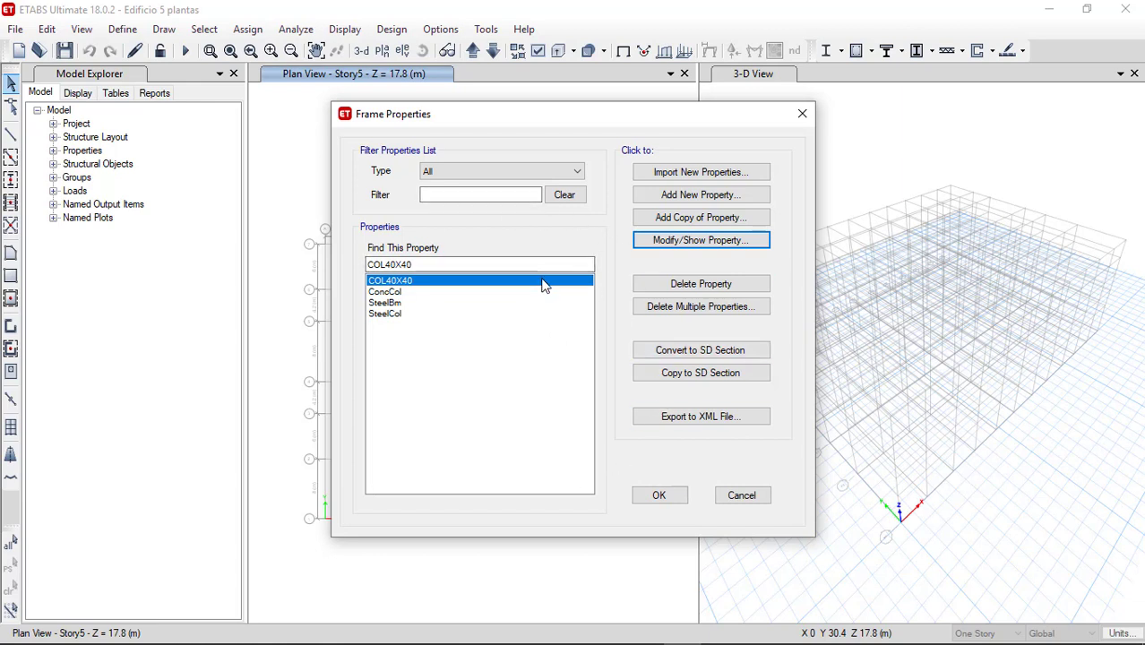
# Add a new Concrete Circle frame section named COLC45D
pyautogui.click(681, 197)
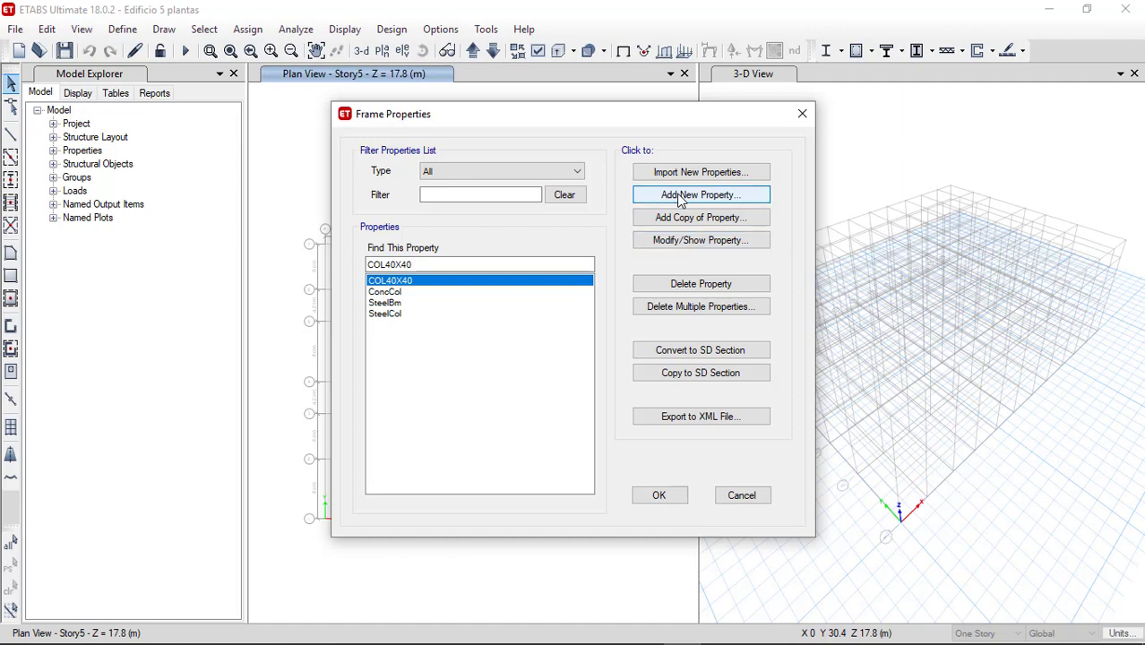
pyautogui.press('Escape')
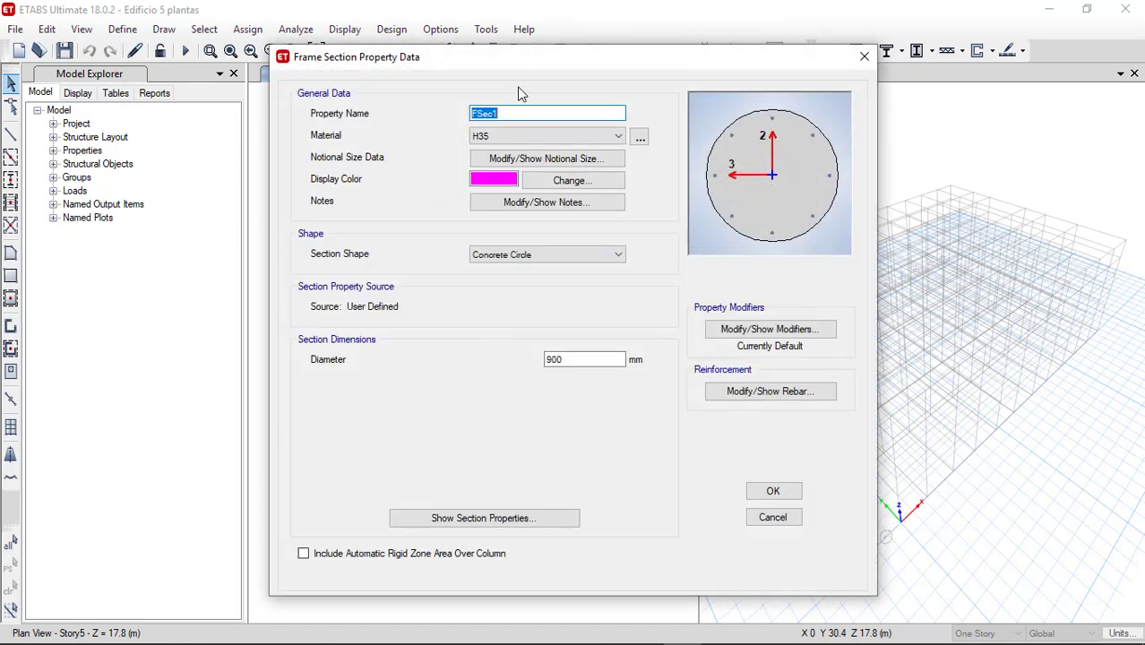
pyautogui.write('COLC45D')
# Set COLC45D's moment of inertia modifiers about the 2 and 3 axes to 0.7 and its diameter to 450 mm
pyautogui.click(772, 330)
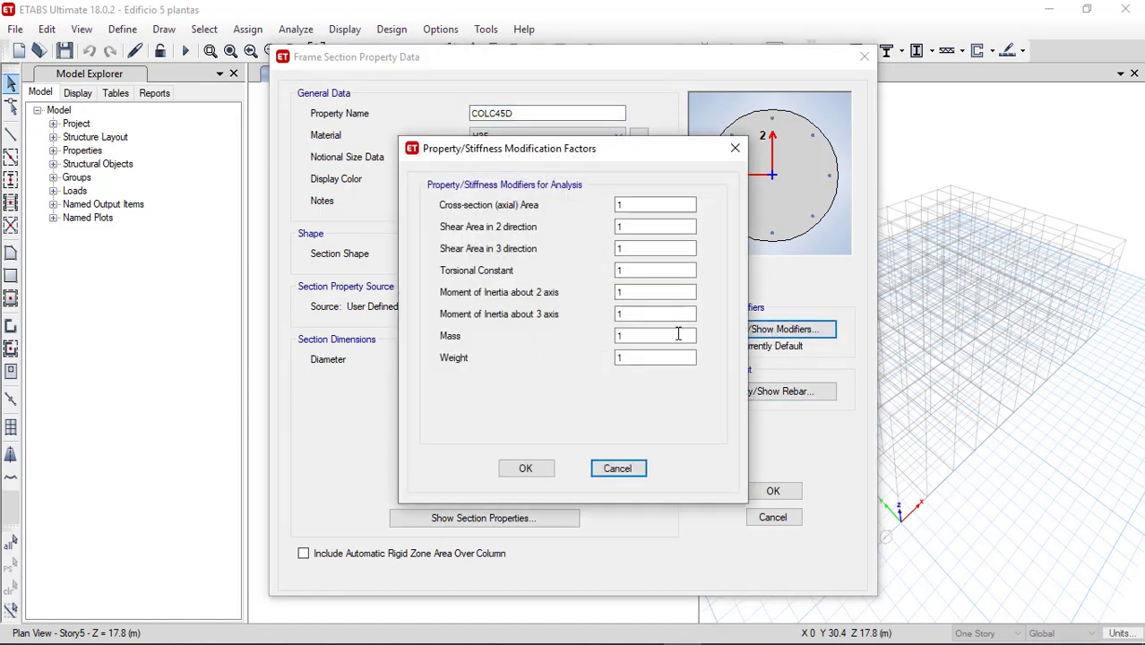
pyautogui.doubleClick(642, 294)
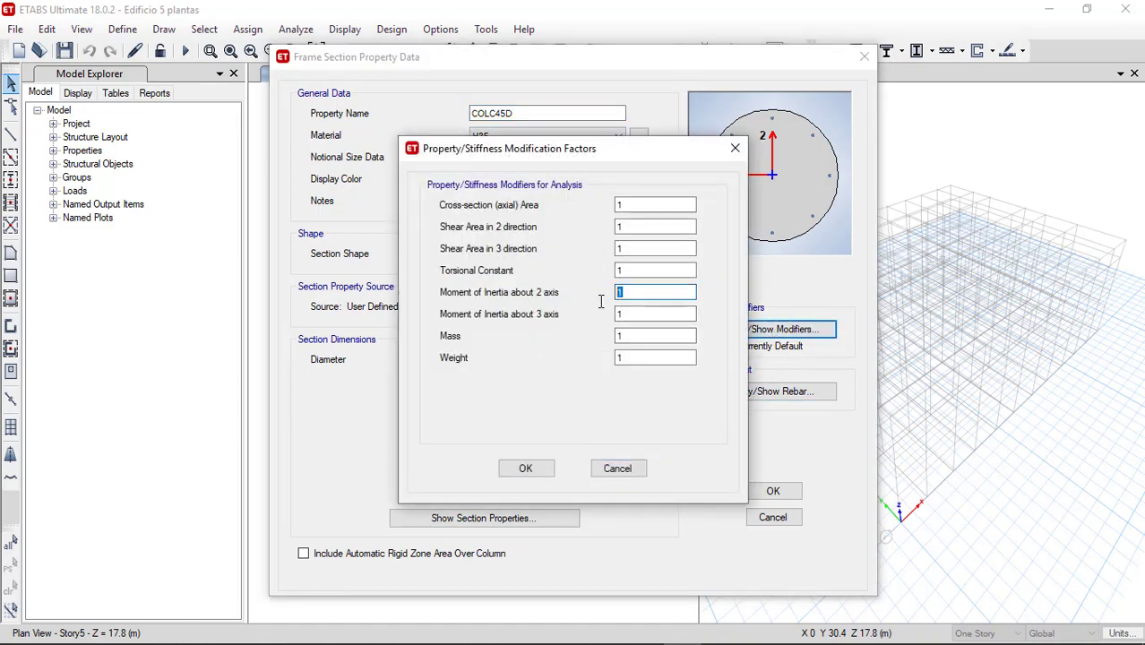
pyautogui.write('0.7')
pyautogui.doubleClick(636, 315)
pyautogui.write('0.7')
pyautogui.click(525, 468)
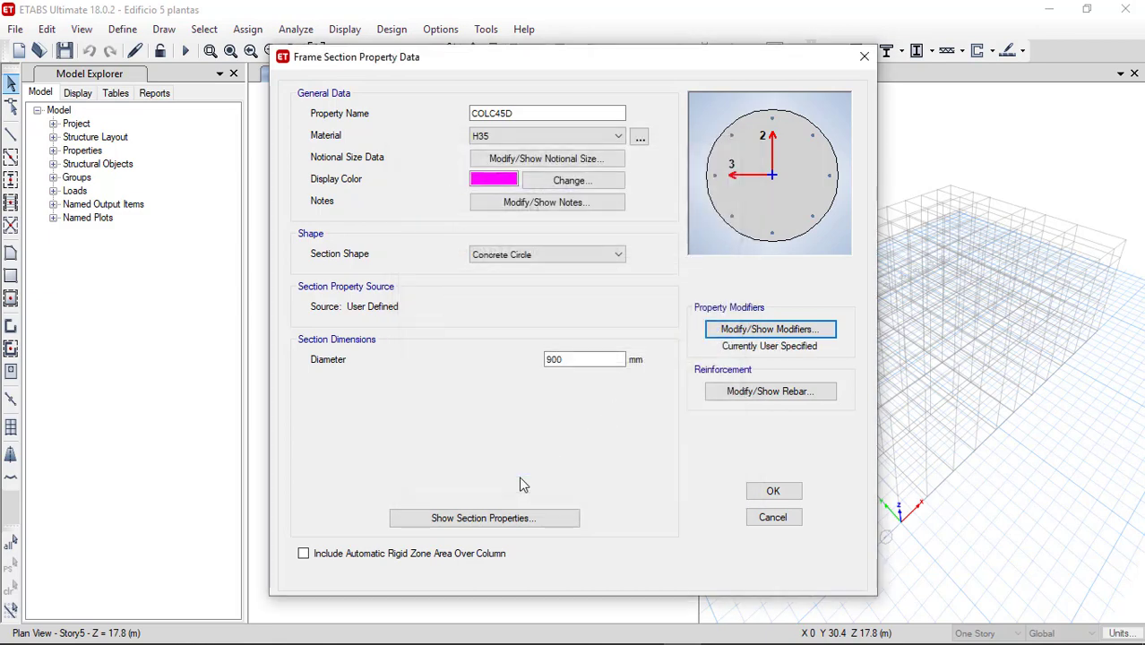
pyautogui.moveTo(592, 360); pyautogui.dragTo(504, 376)
pyautogui.write('450')
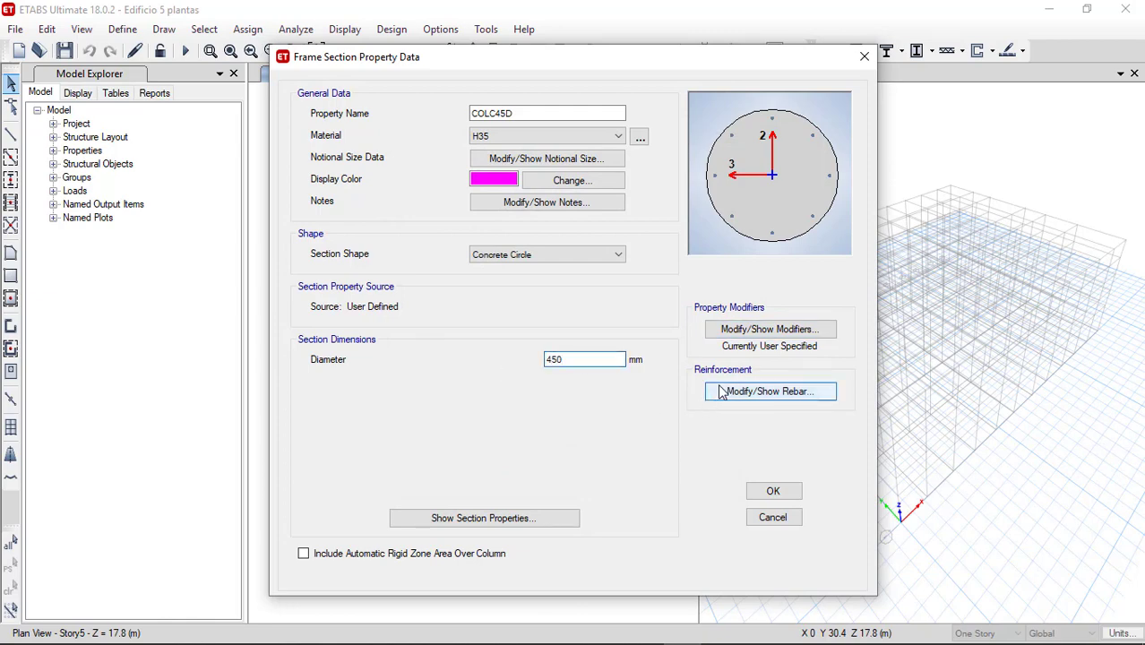
# Assign G-40 to COLC45D's longitudinal bars and confinement ties, and accept the reinforcement and the section
pyautogui.click(770, 392)
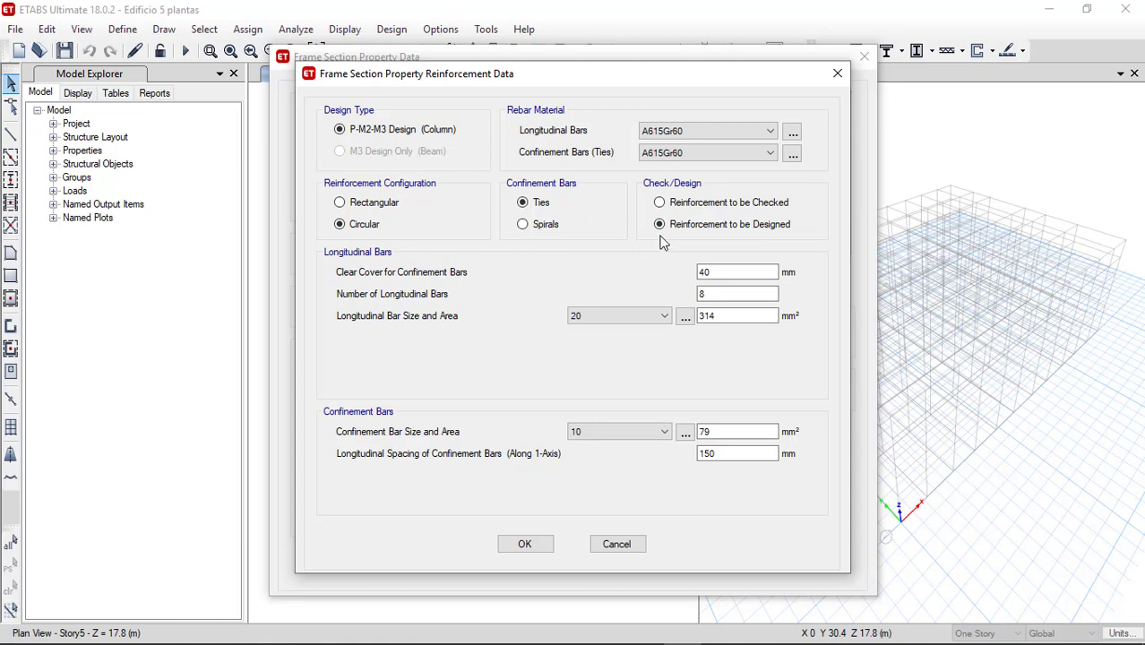
pyautogui.click(701, 134)
pyautogui.click(663, 158)
pyautogui.click(670, 153)
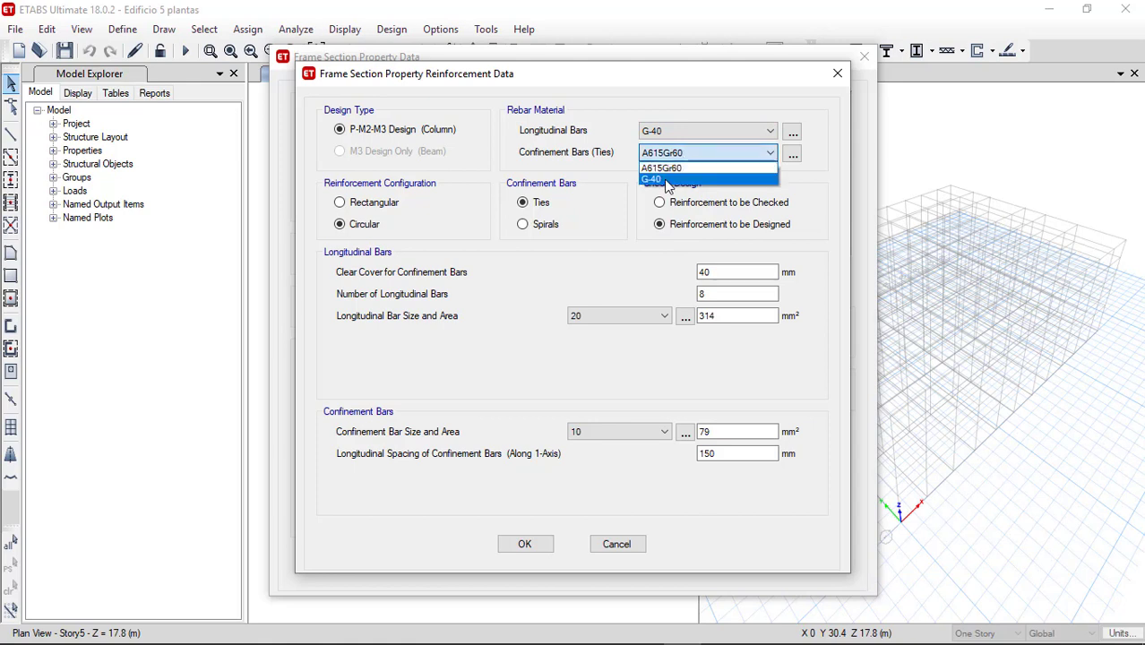
pyautogui.click(667, 180)
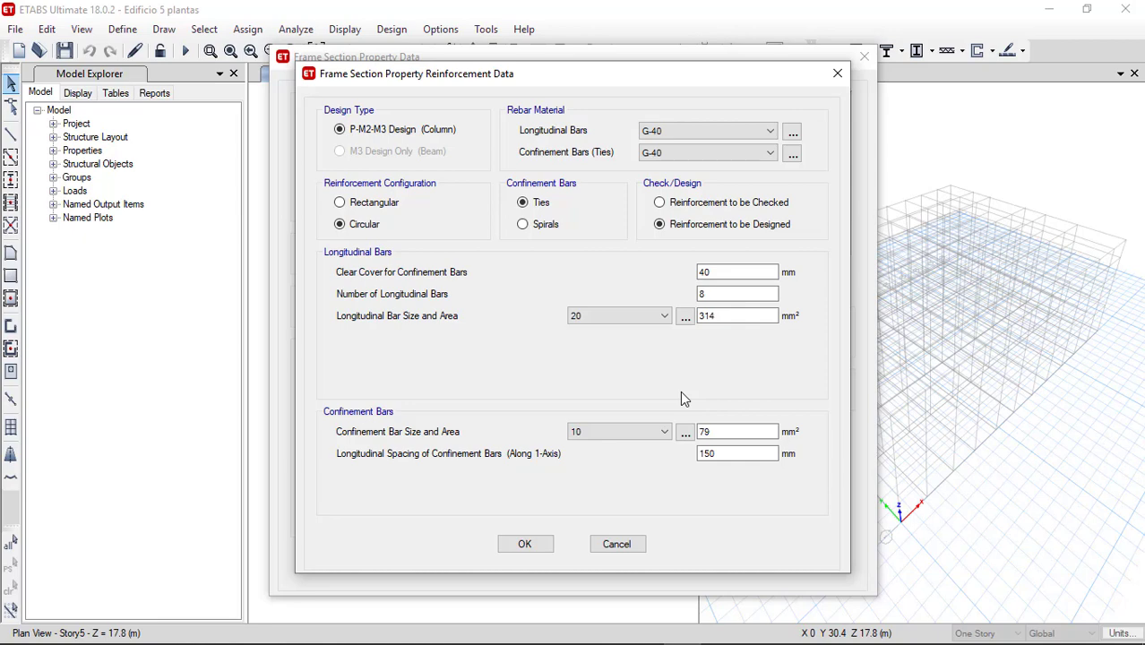
pyautogui.click(524, 548)
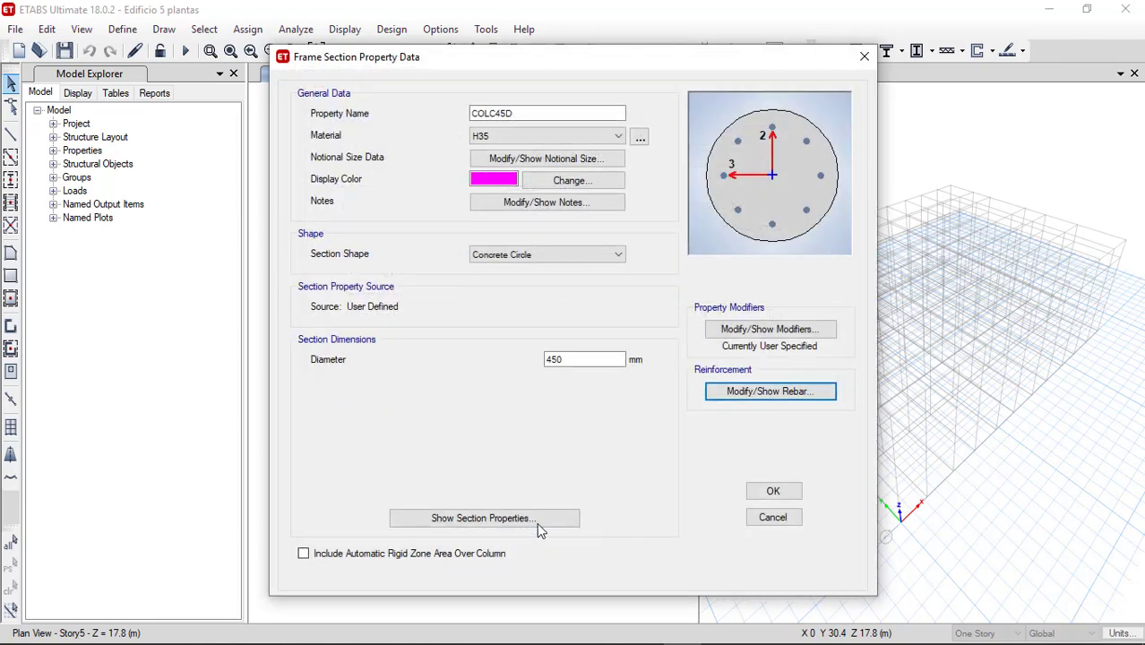
pyautogui.click(774, 492)
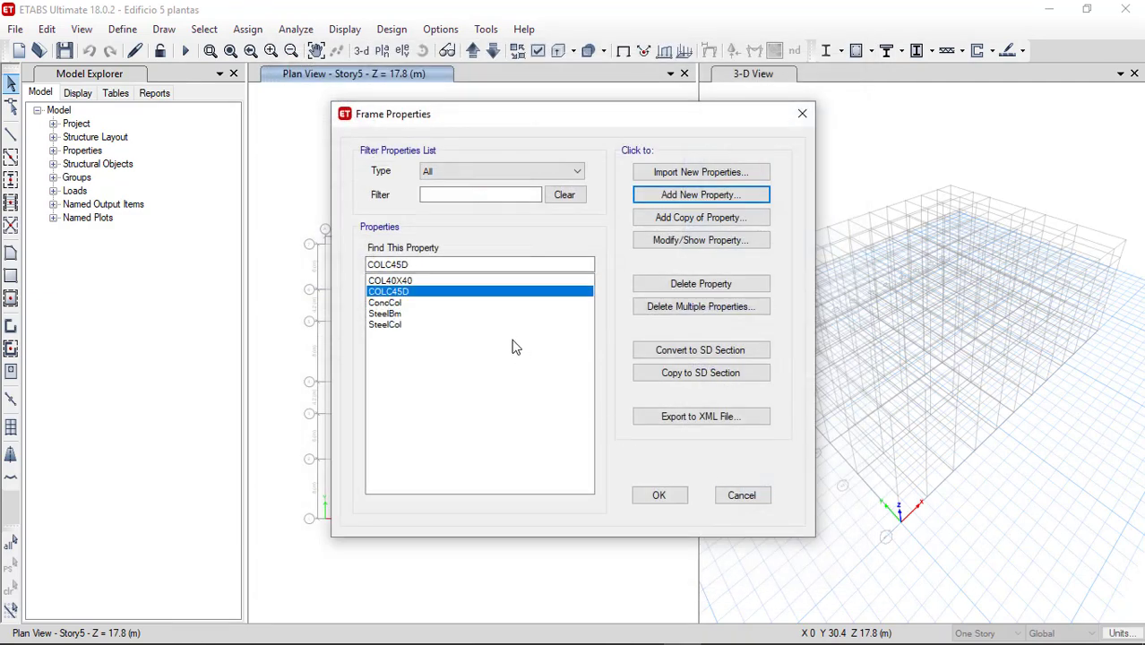
# Add a Section Designer frame section named COL L as a Concrete Column with Reinforcement to be Designed
pyautogui.click(683, 196)
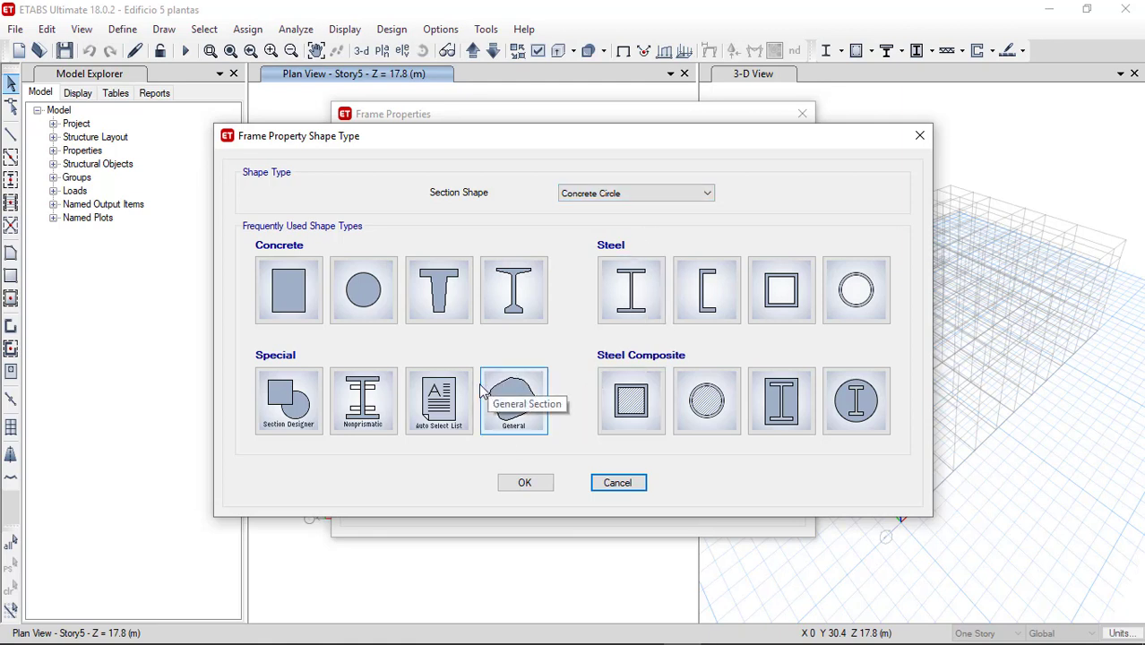
pyautogui.click(287, 401)
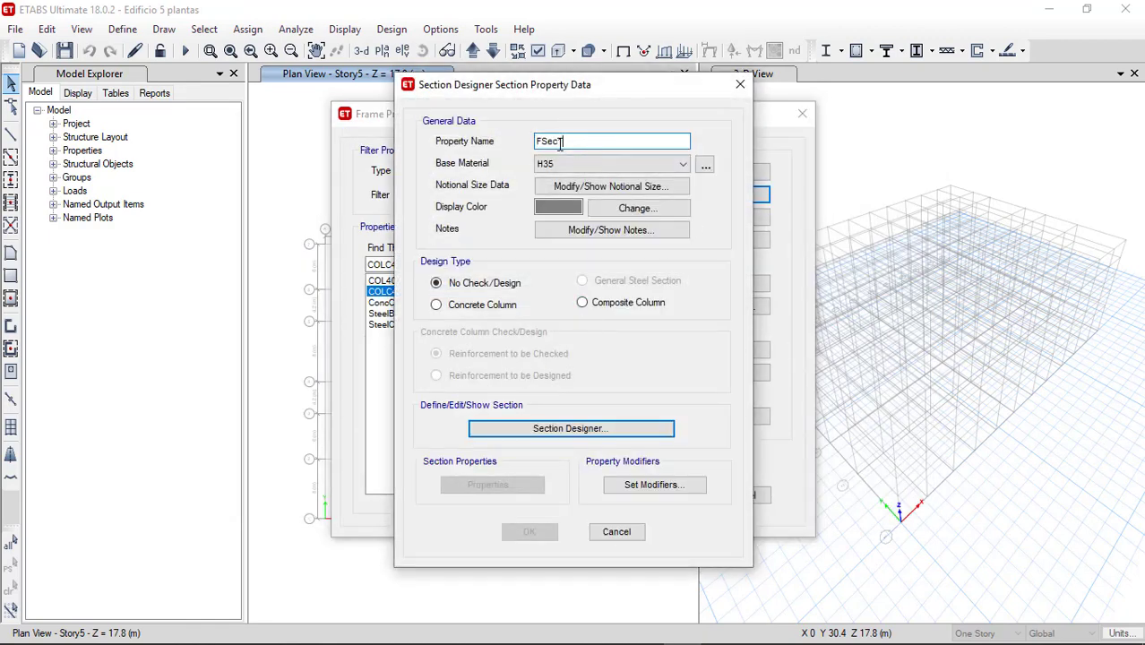
pyautogui.moveTo(561, 143); pyautogui.dragTo(529, 152)
pyautogui.write('COL L')
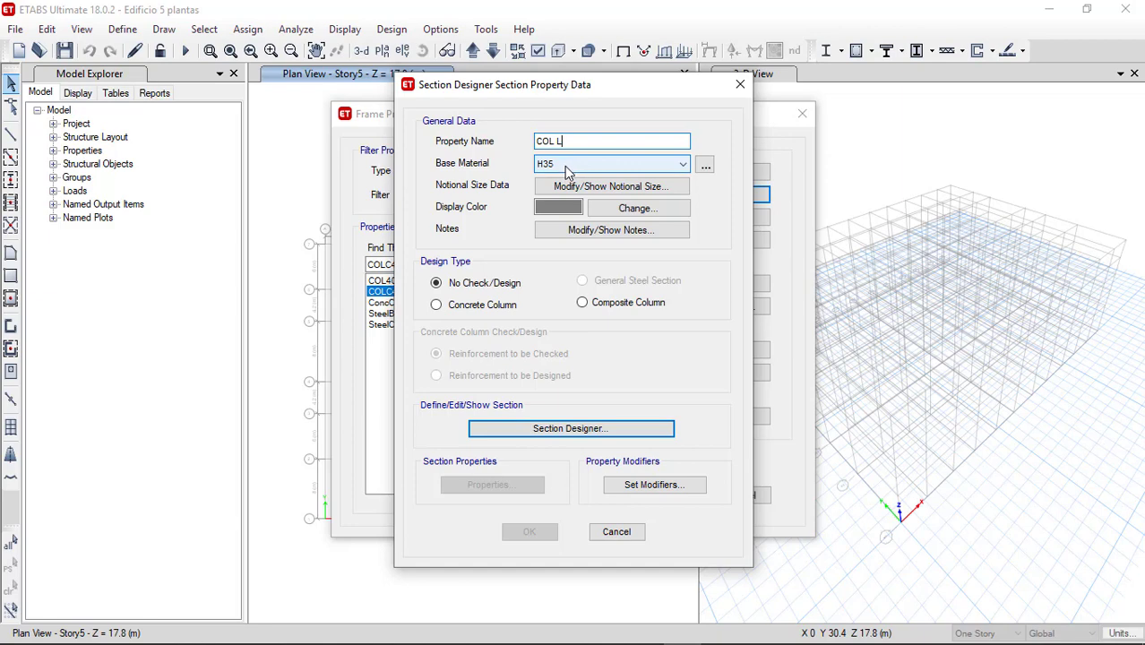
pyautogui.click(480, 306)
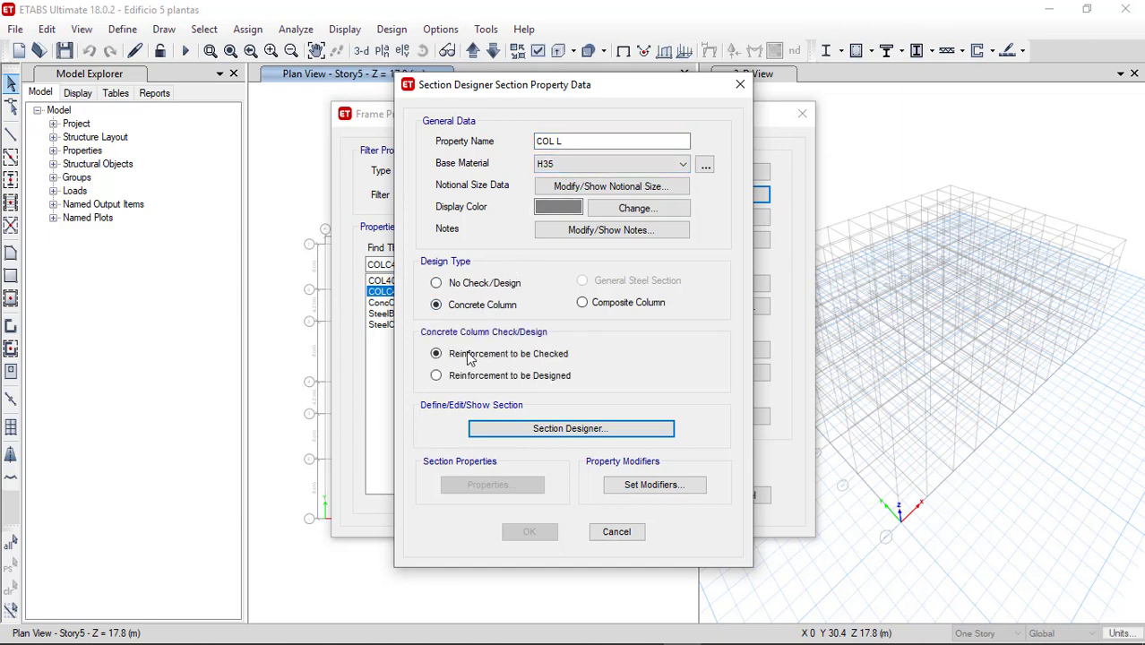
pyautogui.click(462, 384)
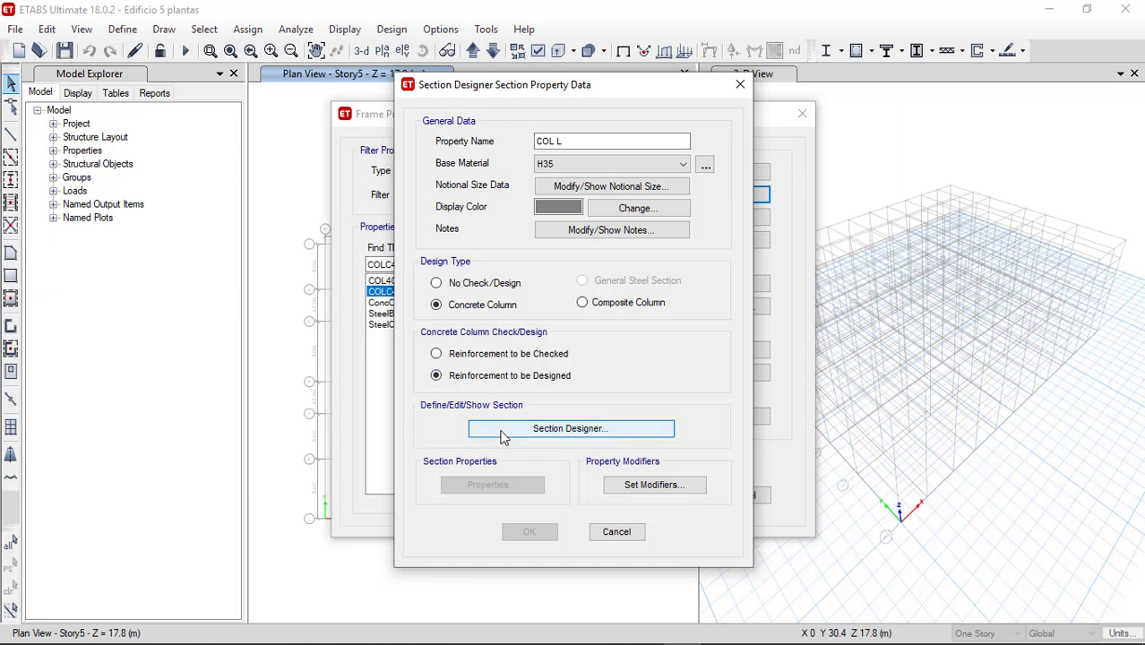
# Draw a concrete L shape in COL L's Section Designer, centred at about X -711 mm, Y -337 mm
pyautogui.click(617, 432)
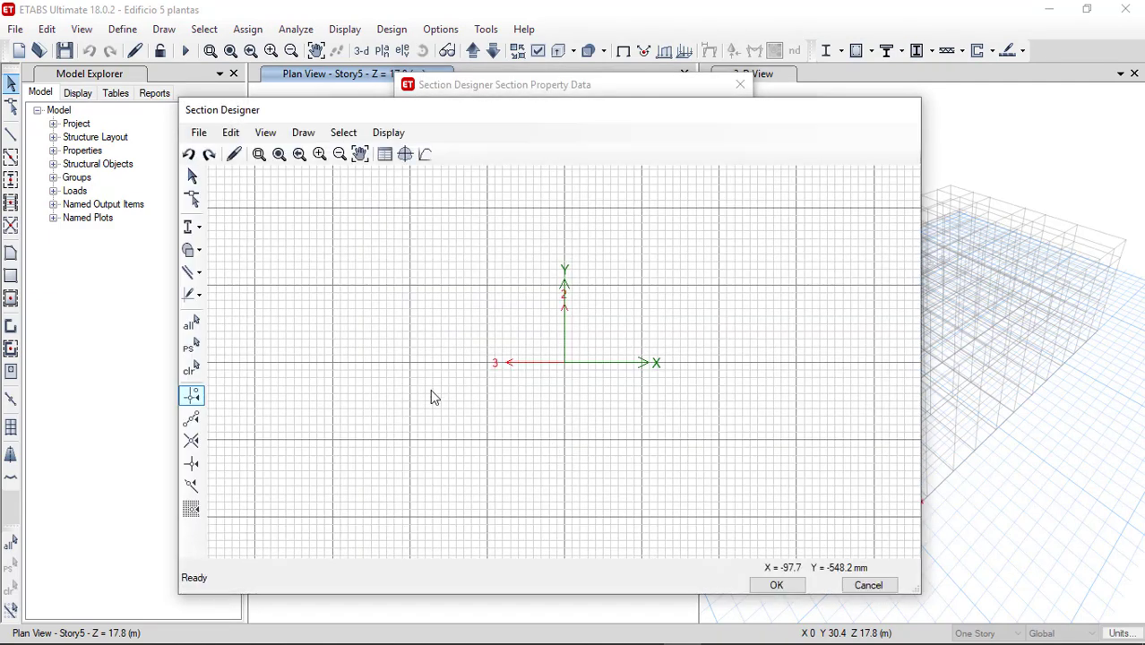
pyautogui.click(301, 135)
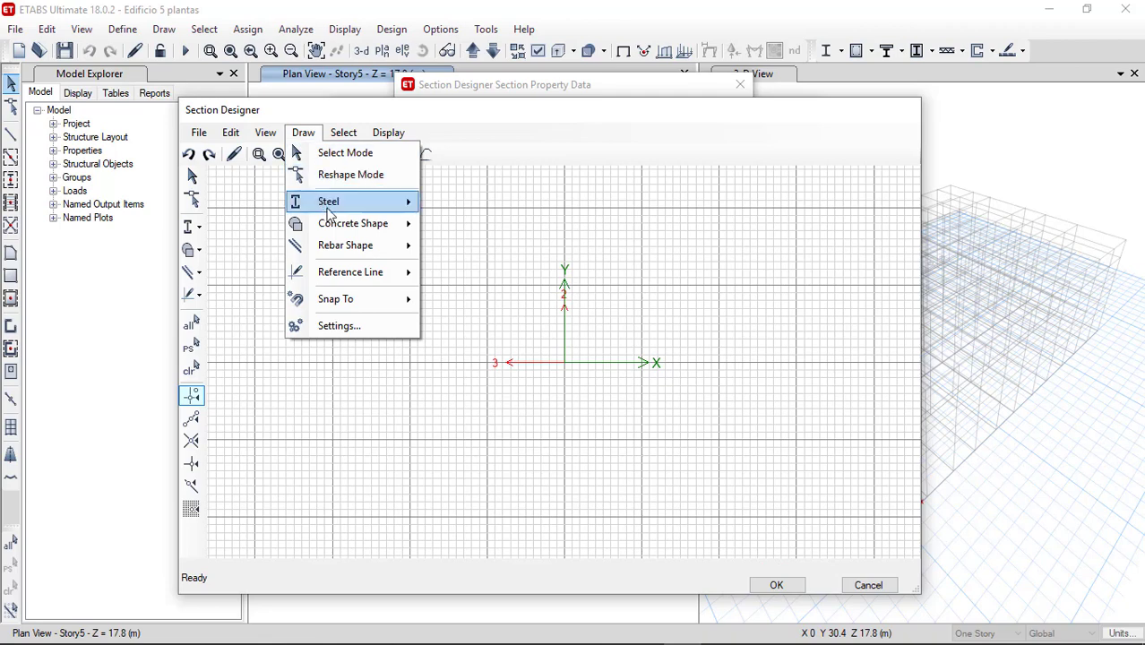
pyautogui.moveTo(344, 230)
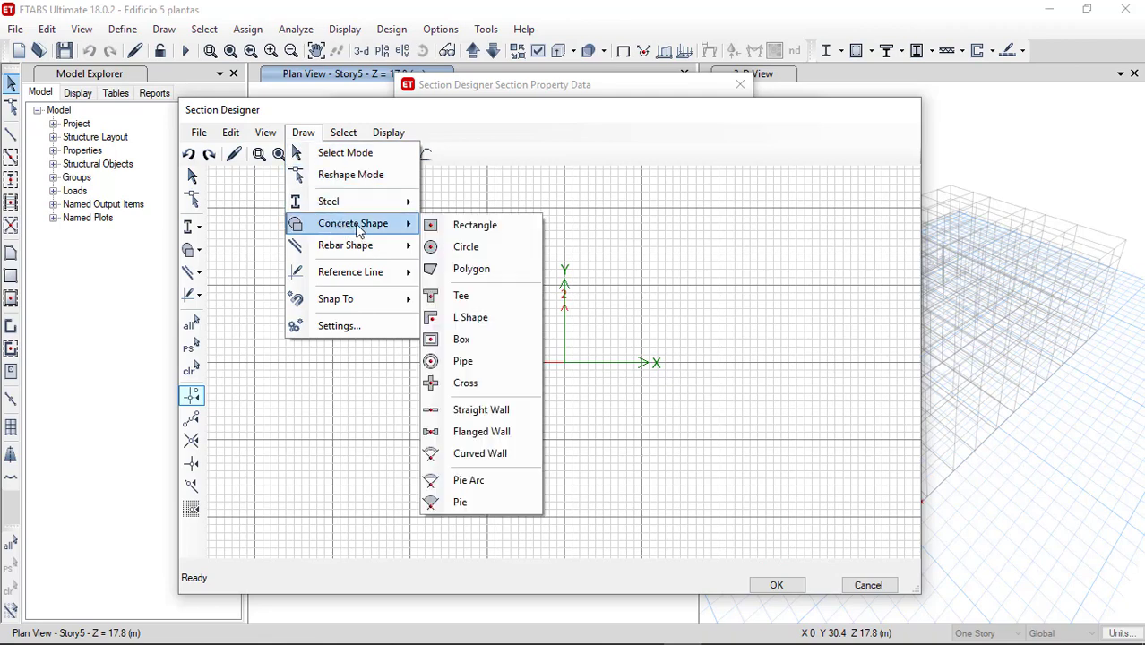
pyautogui.click(489, 318)
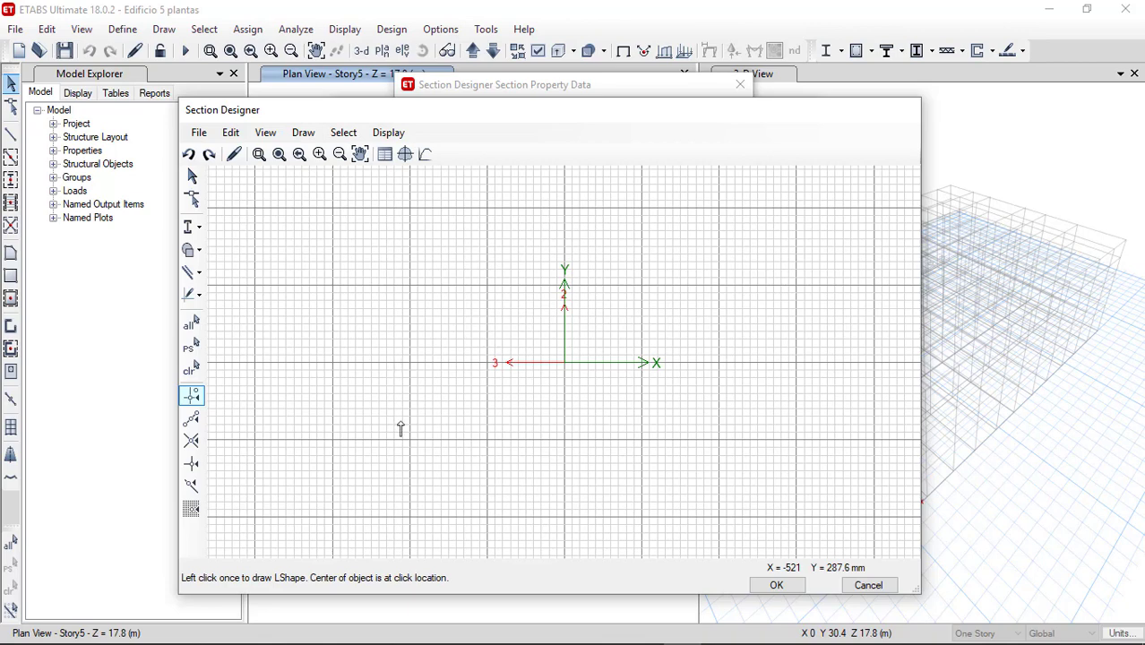
pyautogui.click(455, 414)
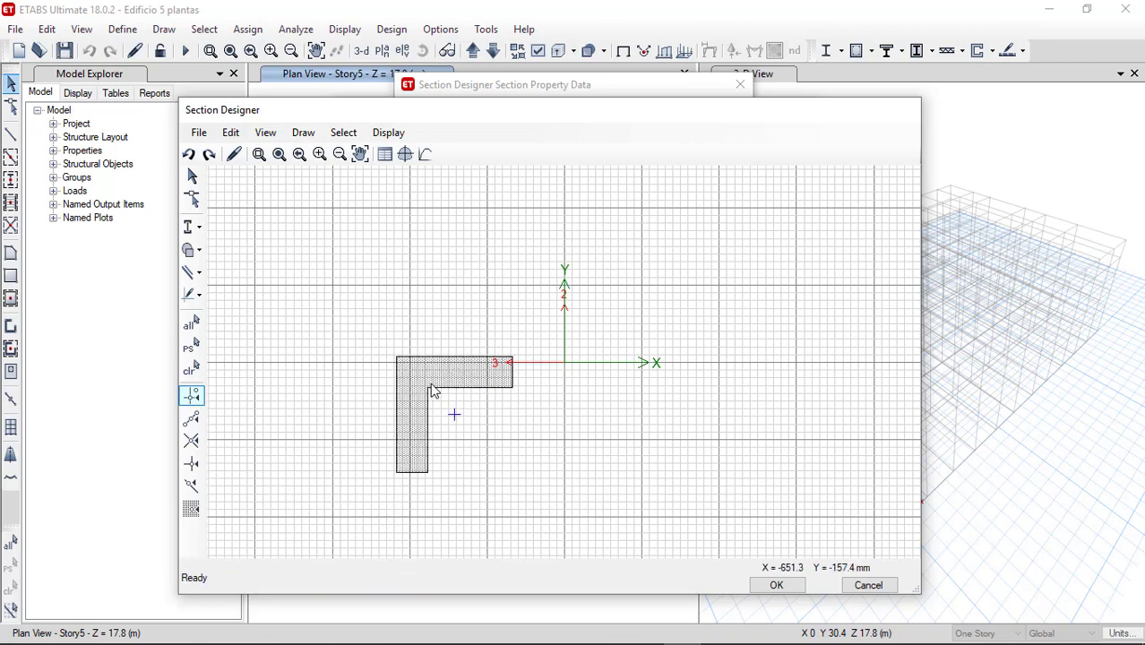
# Set the L shape's height and width to 800 mm and its flange and web thicknesses to 400 mm, and accept the COL L section
pyautogui.rightClick(425, 376)
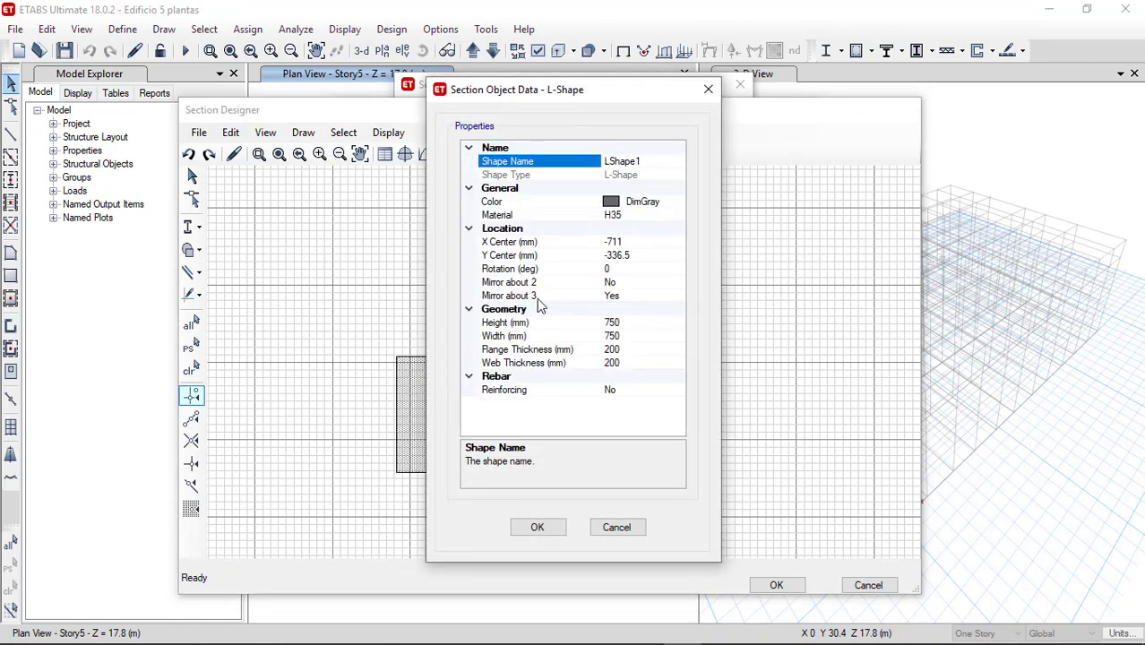
pyautogui.click(631, 323)
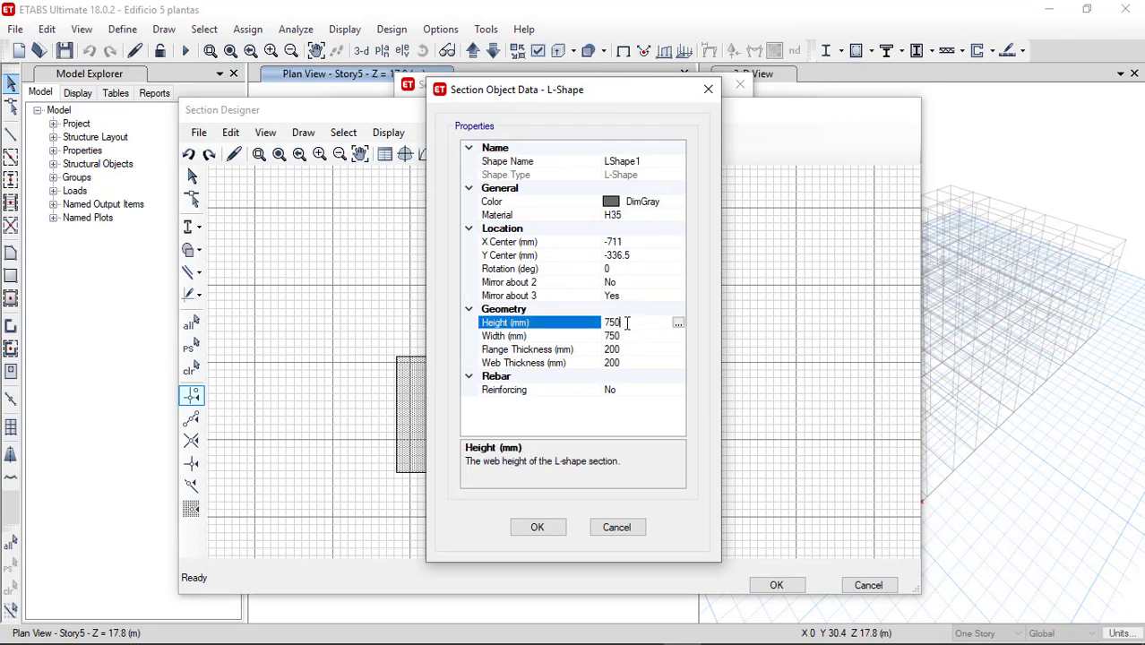
pyautogui.write('800')
pyautogui.click(626, 335)
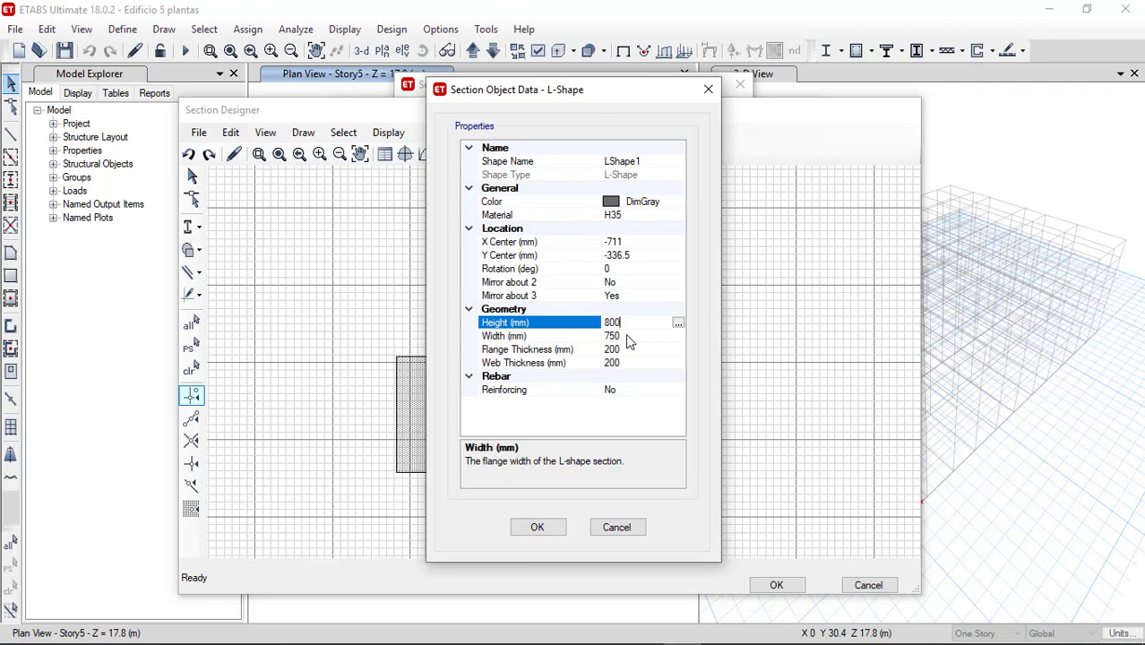
pyautogui.write('800')
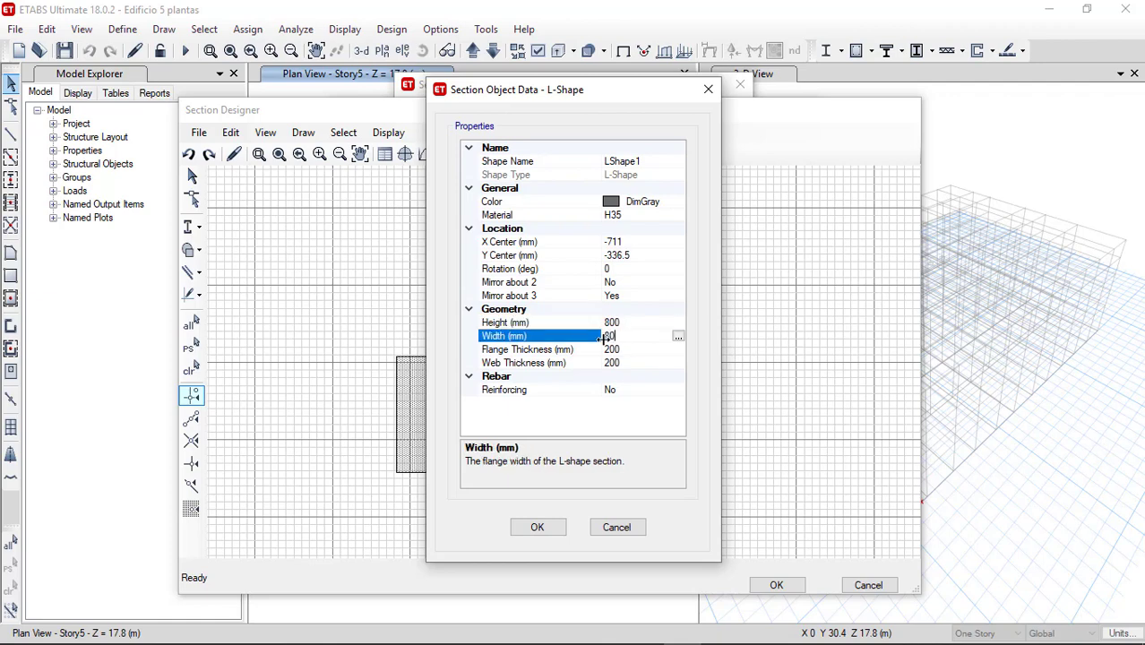
pyautogui.click(624, 351)
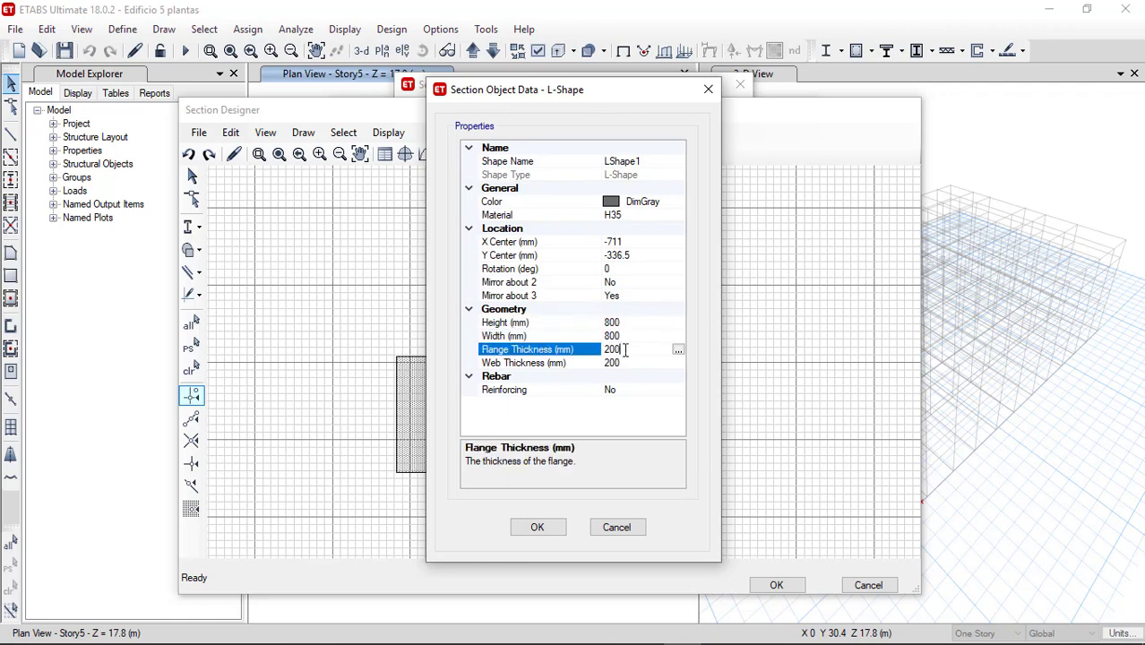
pyautogui.write('400')
pyautogui.click(621, 364)
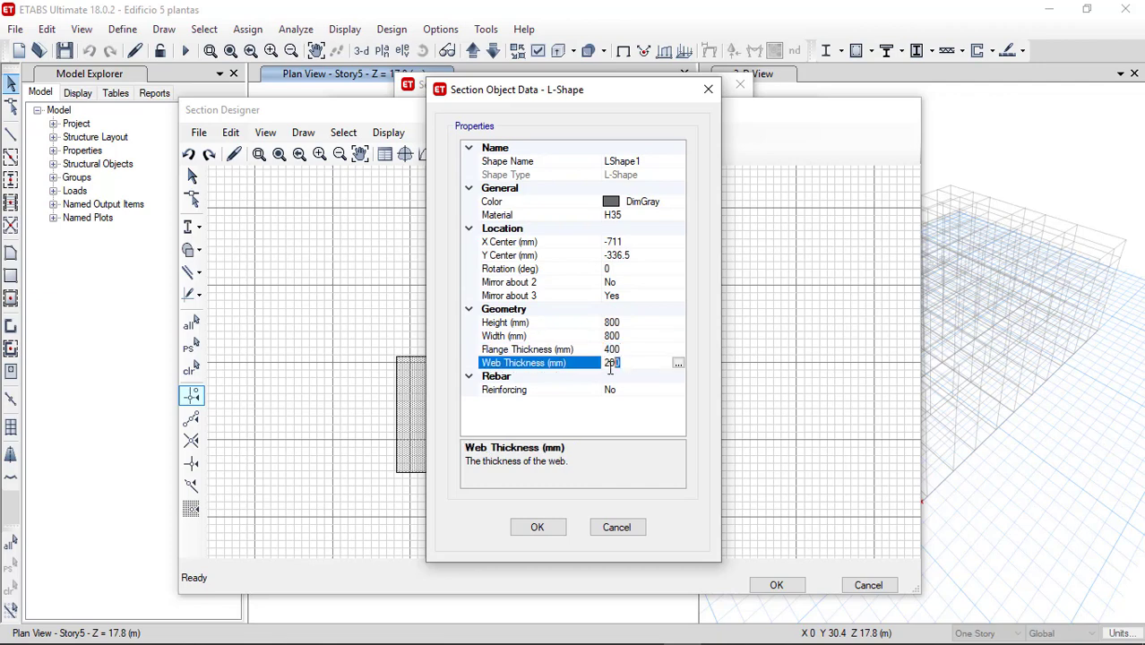
pyautogui.write('400')
pyautogui.click(538, 527)
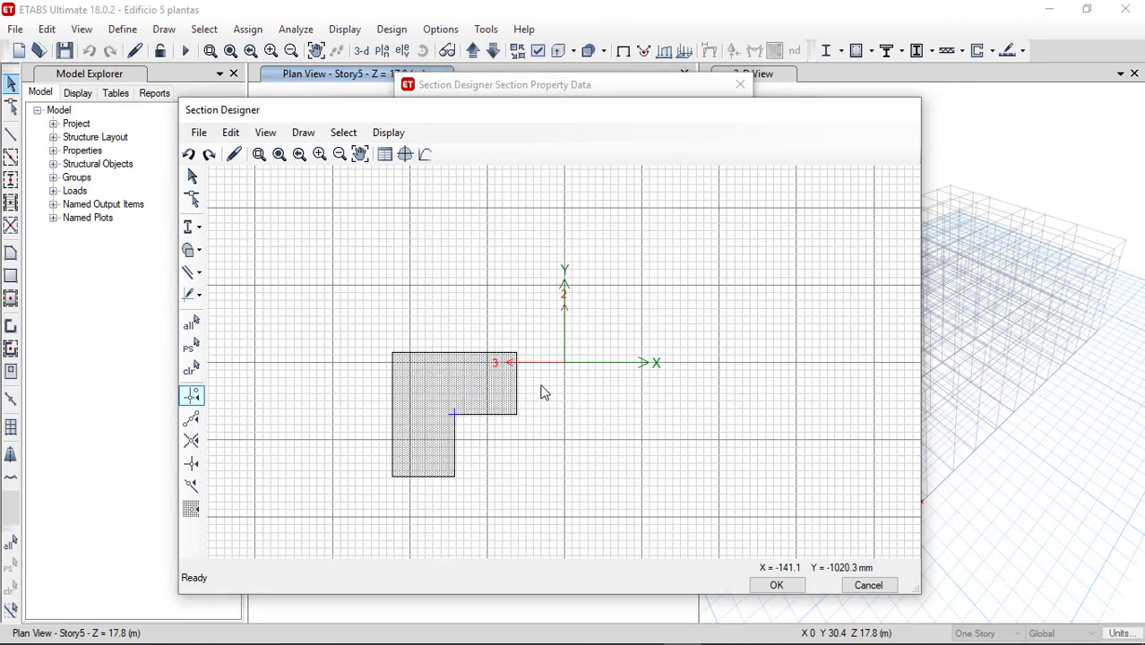
pyautogui.click(776, 584)
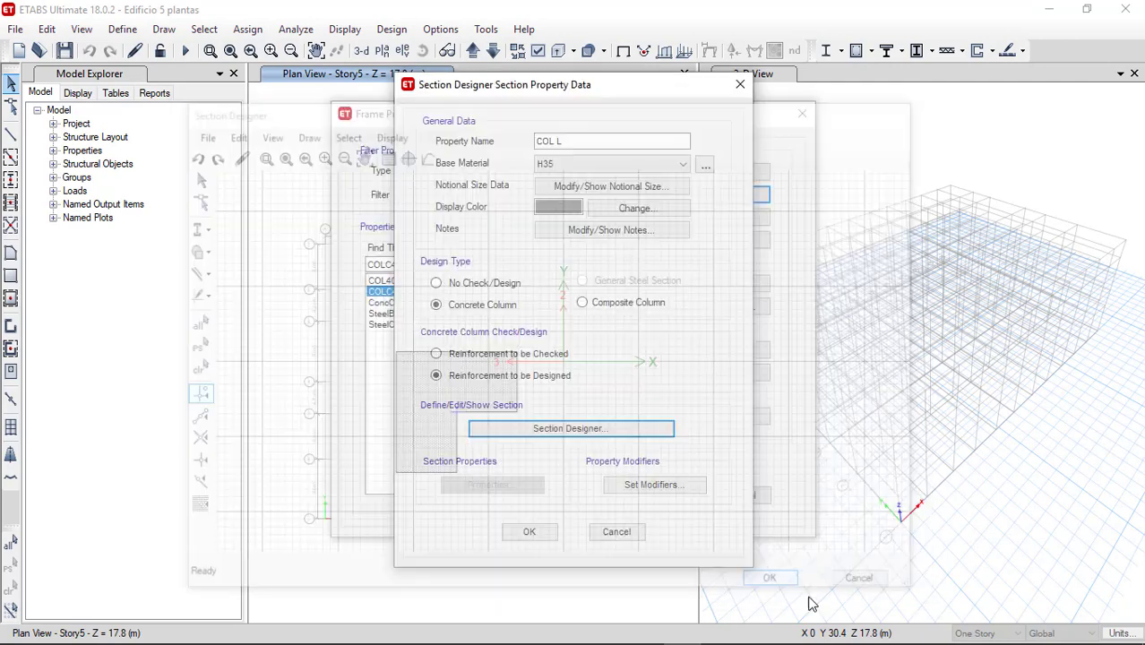
pyautogui.click(529, 531)
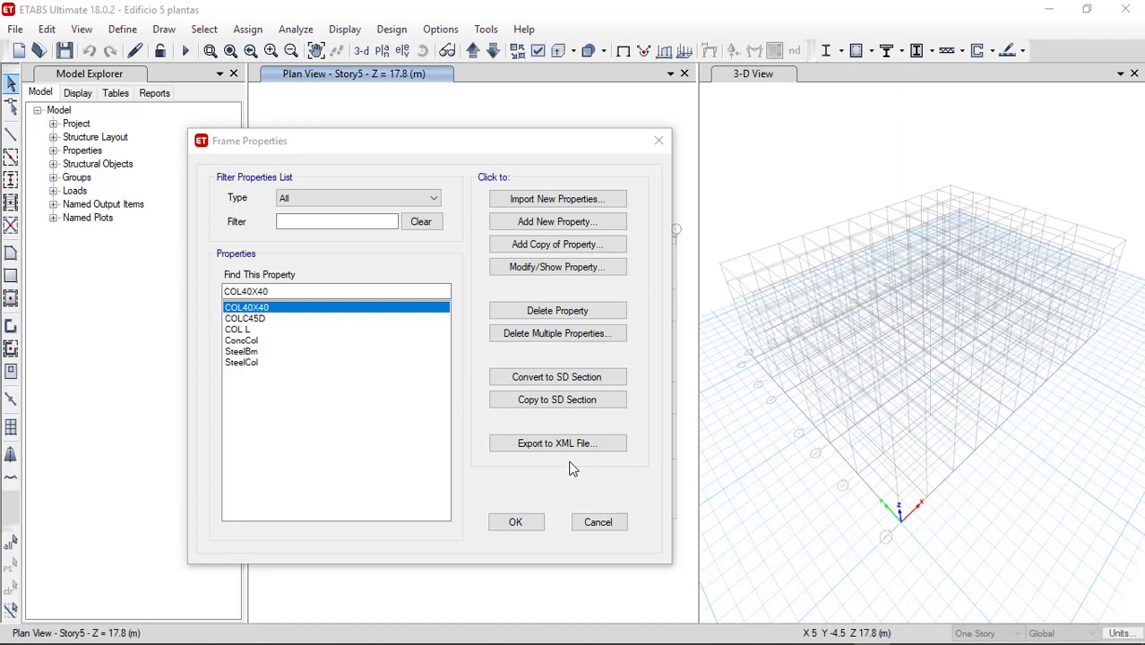
# Add a new Concrete Rectangular frame section named VIGA 40X80
pyautogui.click(571, 224)
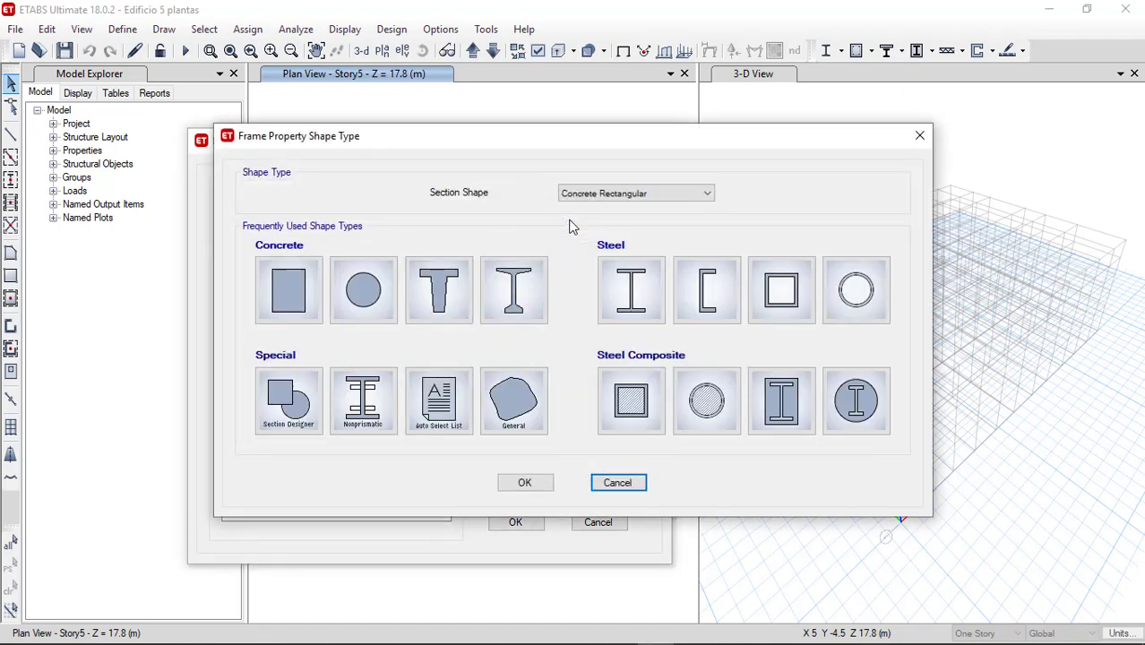
pyautogui.click(288, 289)
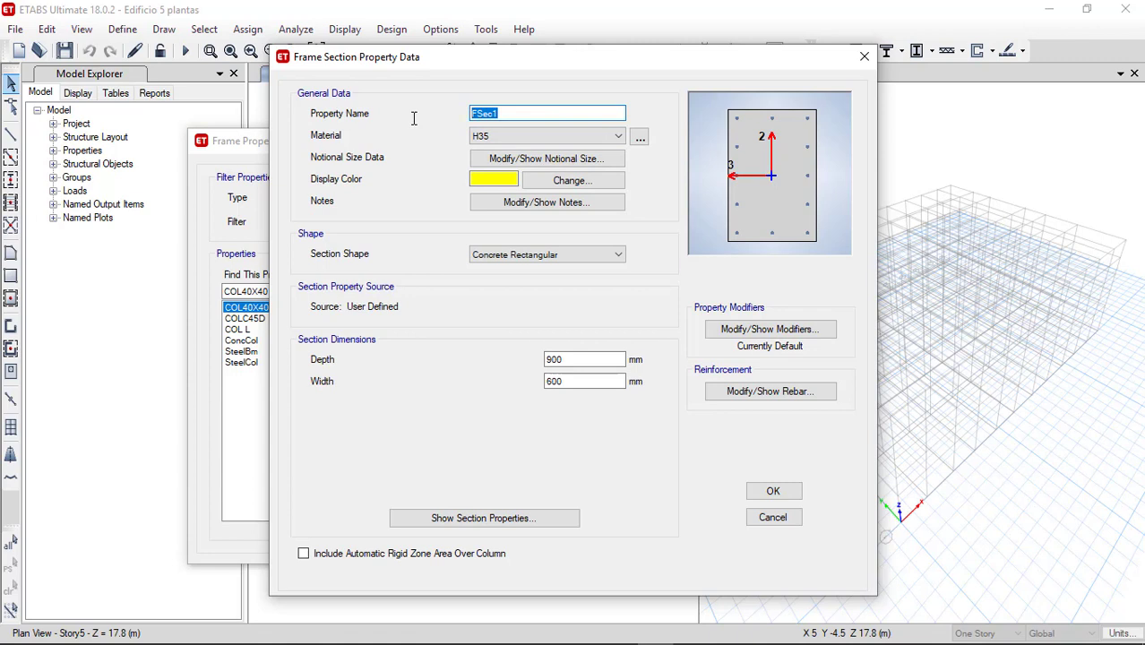
pyautogui.write('VIG')
pyautogui.write('A 40X80')
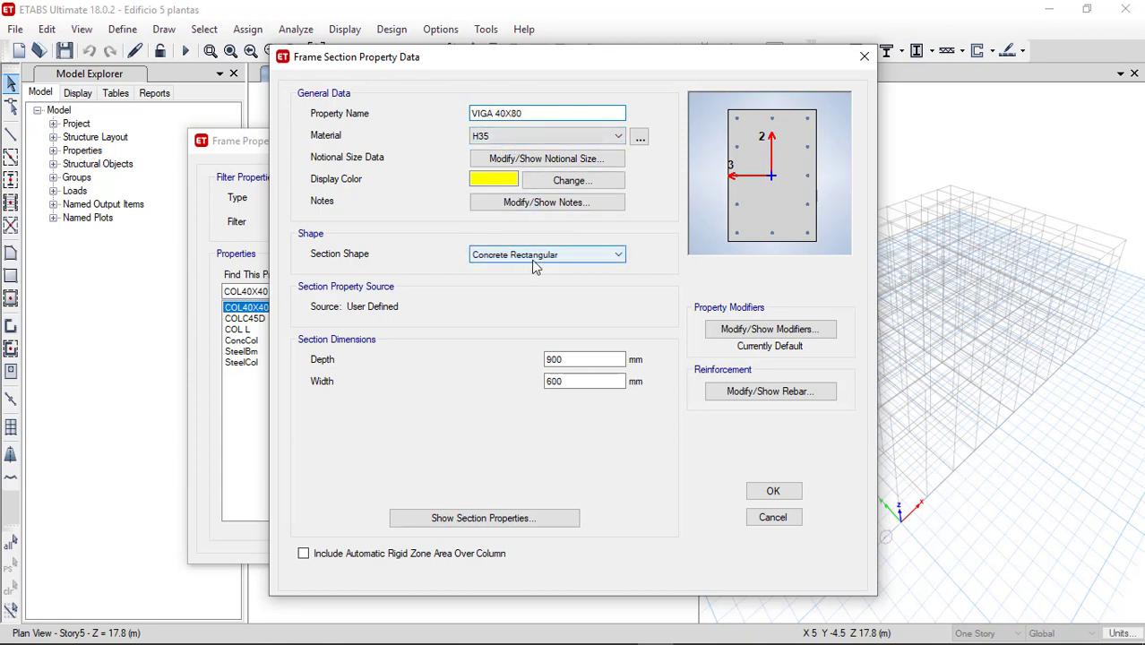
# Set VIGA 40X80's depth to 800 mm and its width to 400 mm
pyautogui.click(563, 360)
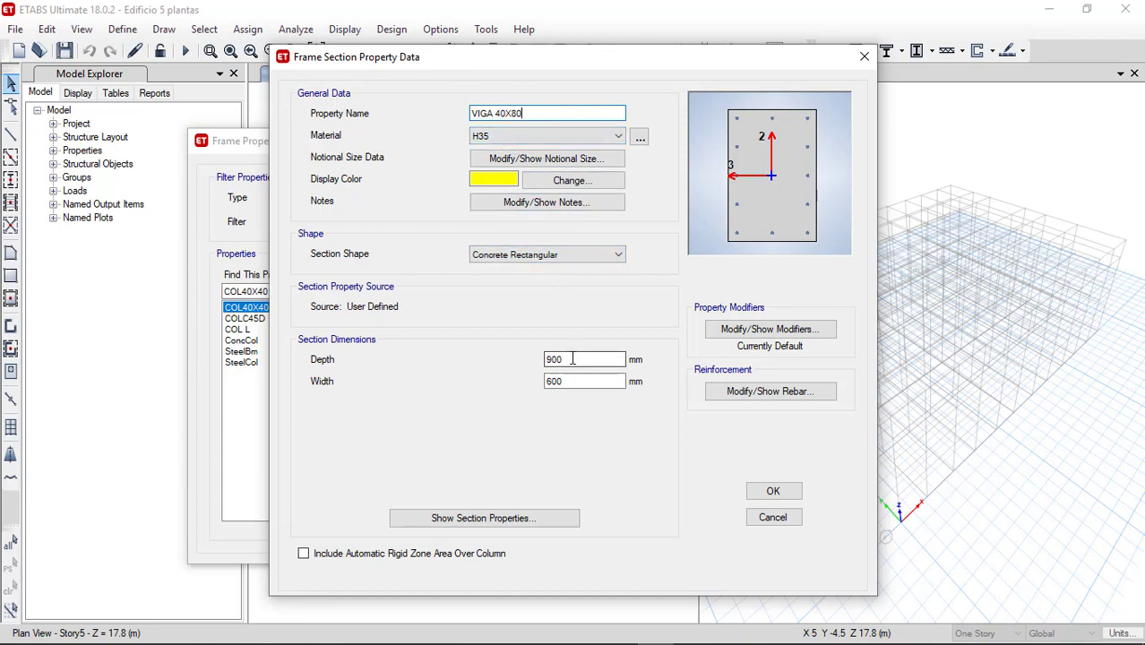
pyautogui.moveTo(562, 360); pyautogui.dragTo(518, 369)
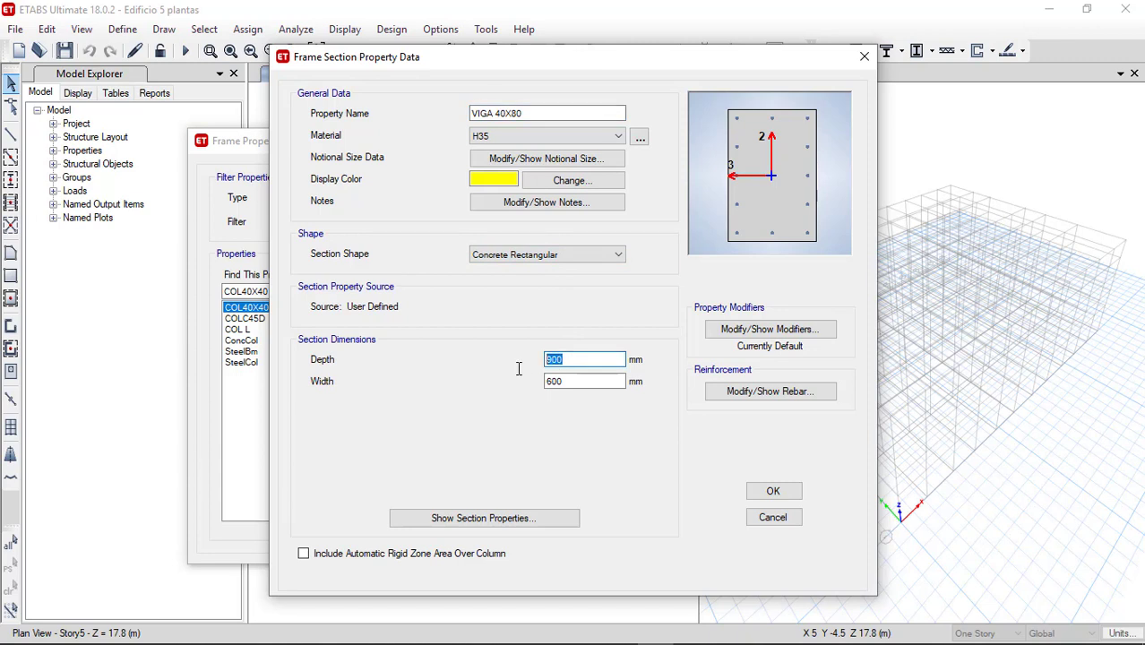
pyautogui.write('800')
pyautogui.click(549, 382)
pyautogui.doubleClick(549, 384)
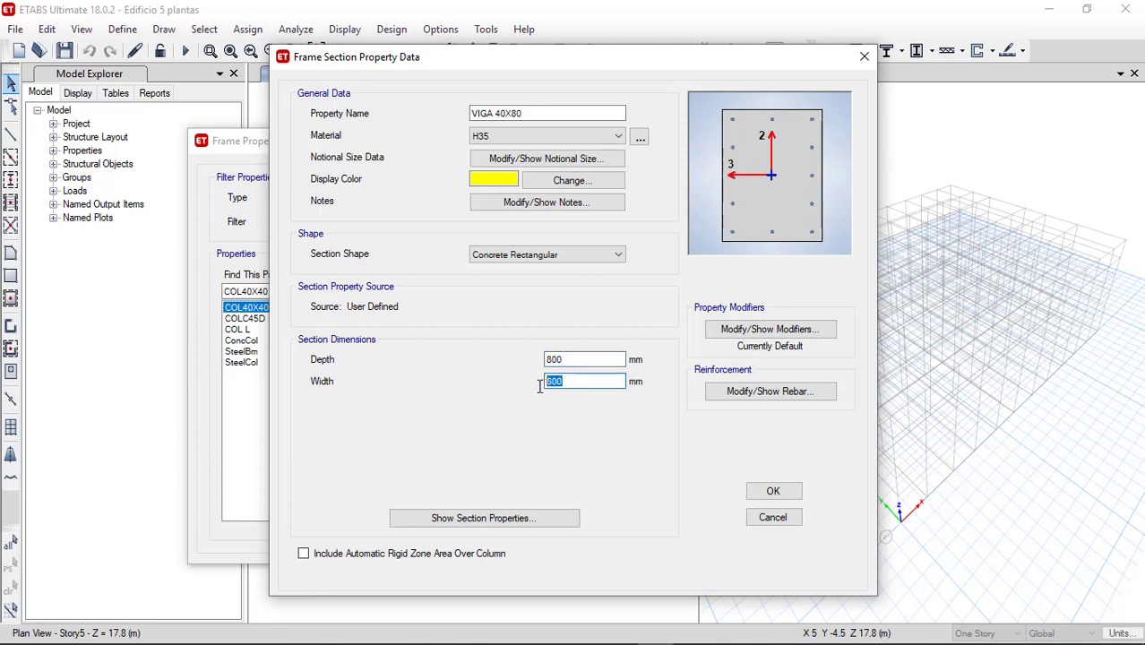
pyautogui.write('400')
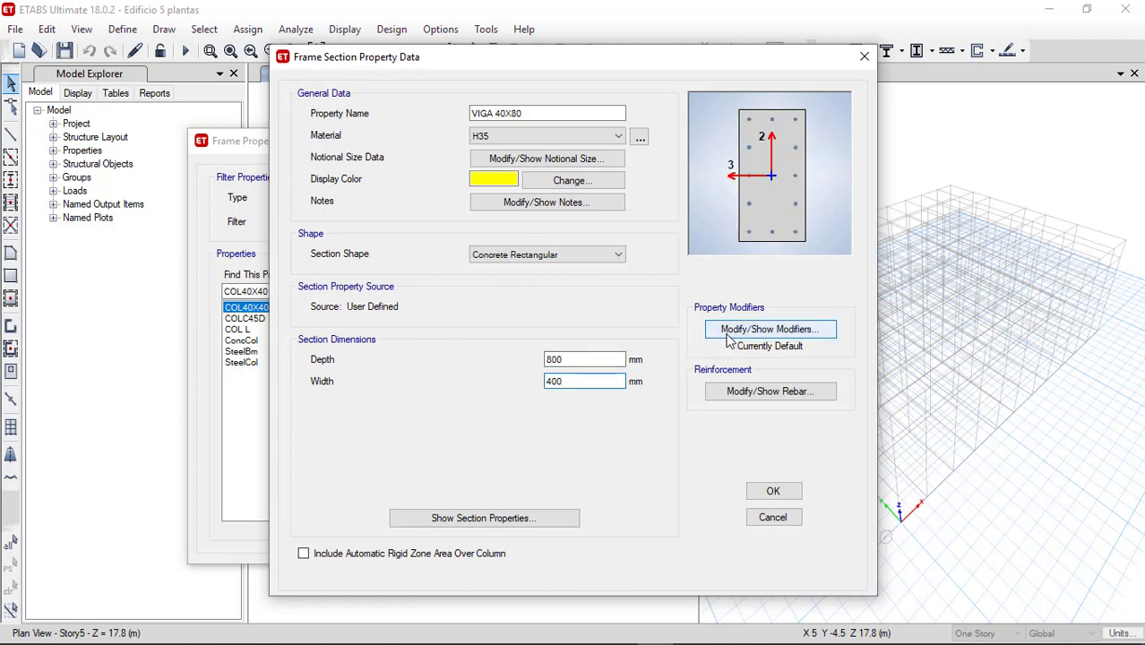
# Set VIGA 40X80's moment of inertia modifiers about the 2 and 3 axes to 0.35
pyautogui.click(729, 334)
pyautogui.doubleClick(620, 292)
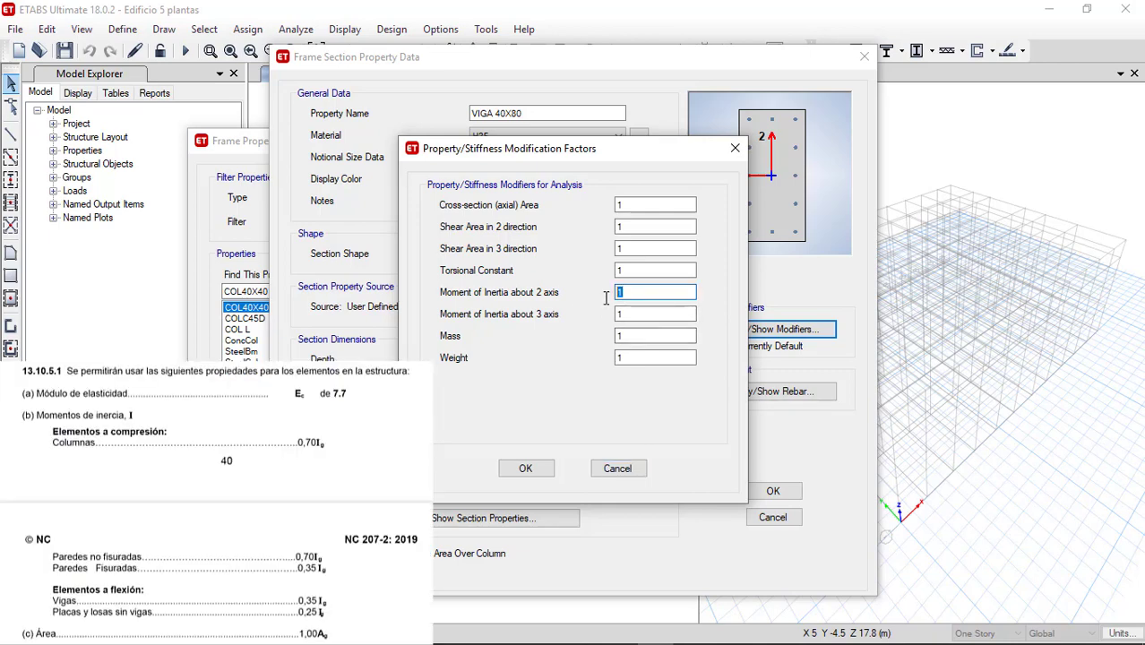
pyautogui.write('0.35')
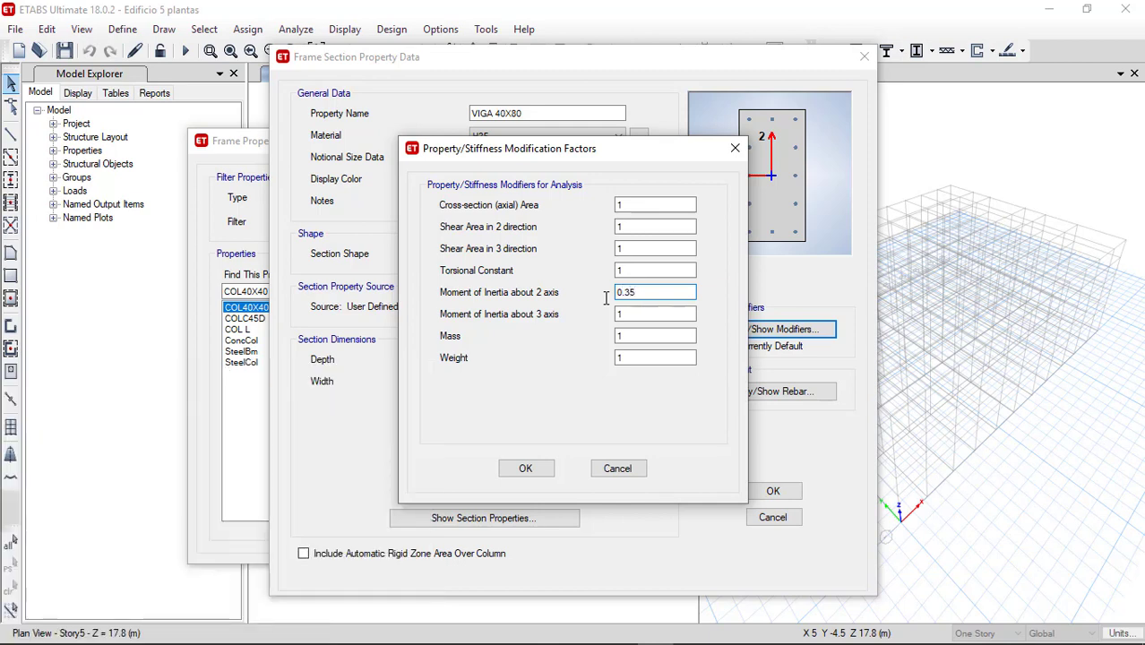
pyautogui.doubleClick(638, 314)
pyautogui.write('0.35')
pyautogui.click(526, 468)
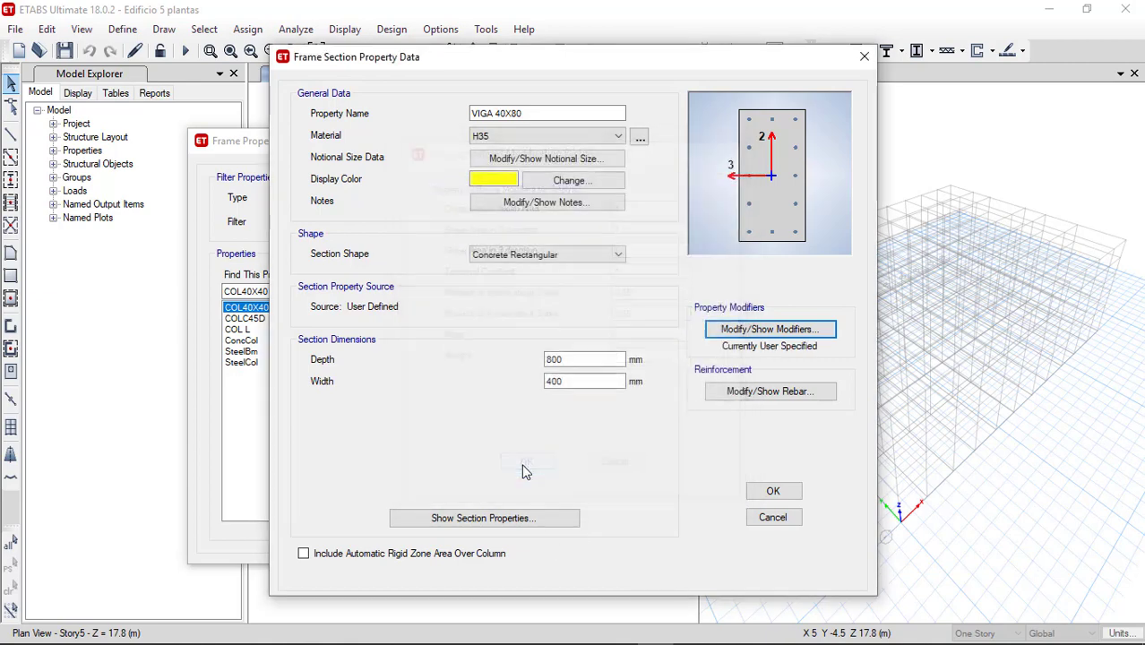
# Set VIGA 40X80's reinforcement to M3 Design Only (Beam) with G-40 for the longitudinal bars and the confinement ties
pyautogui.click(755, 400)
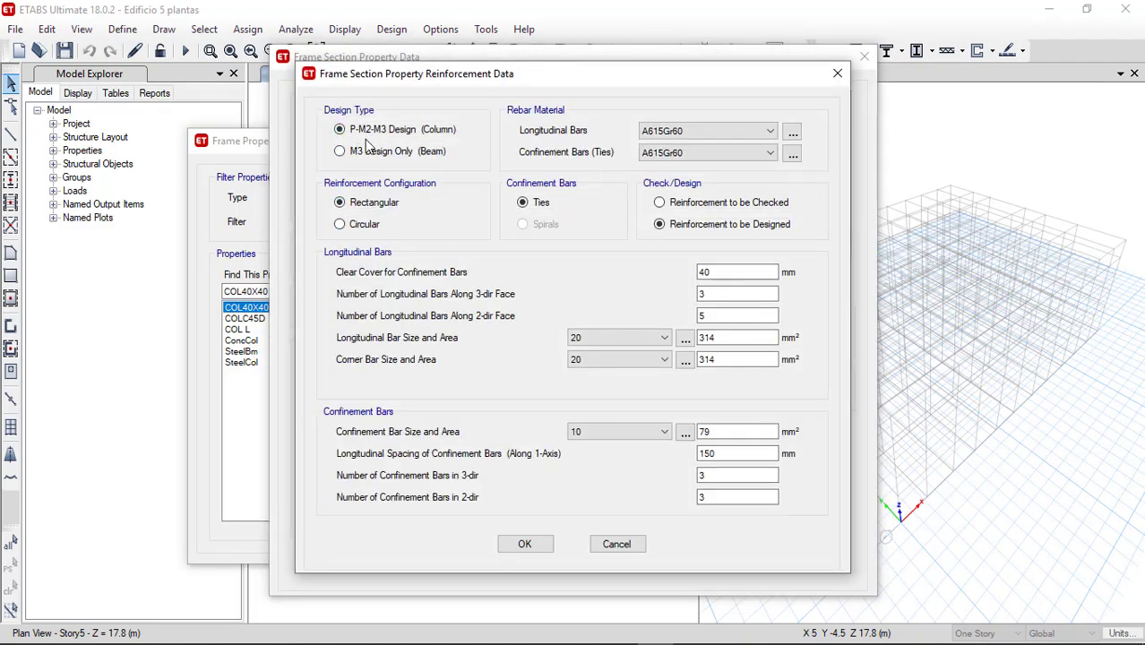
pyautogui.click(341, 154)
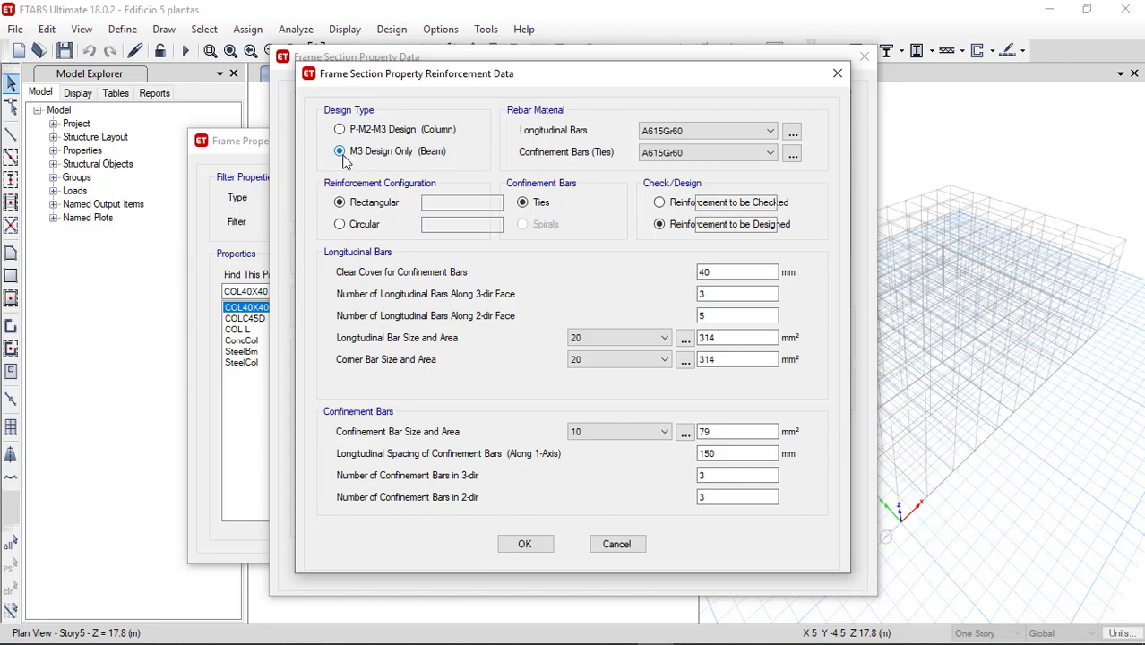
pyautogui.click(730, 131)
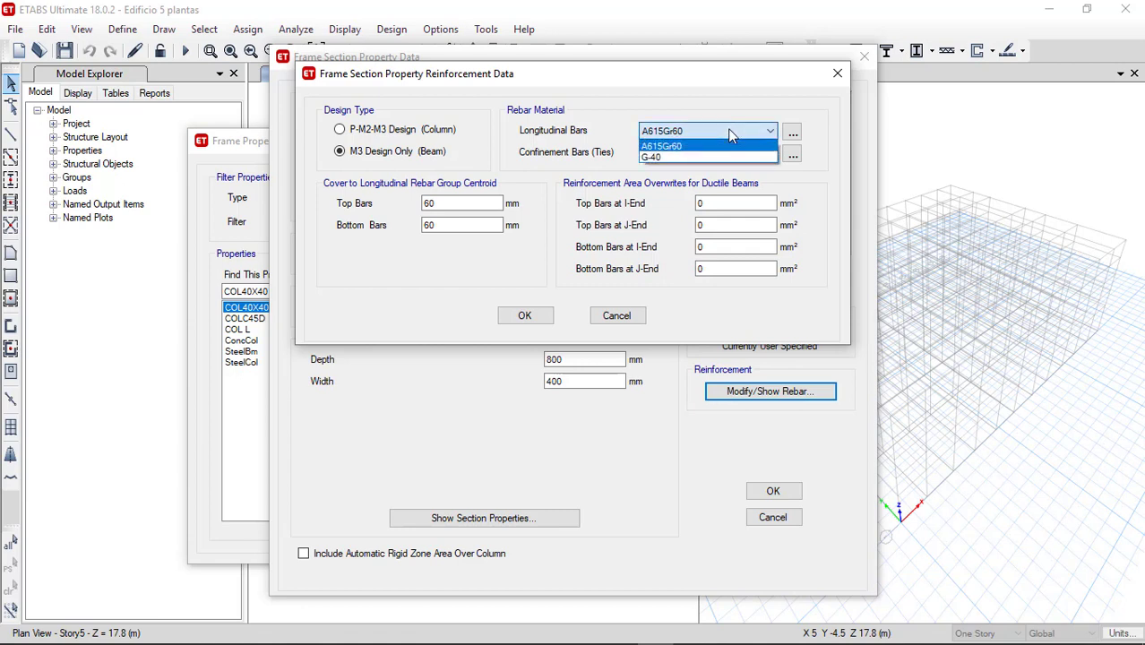
pyautogui.click(674, 159)
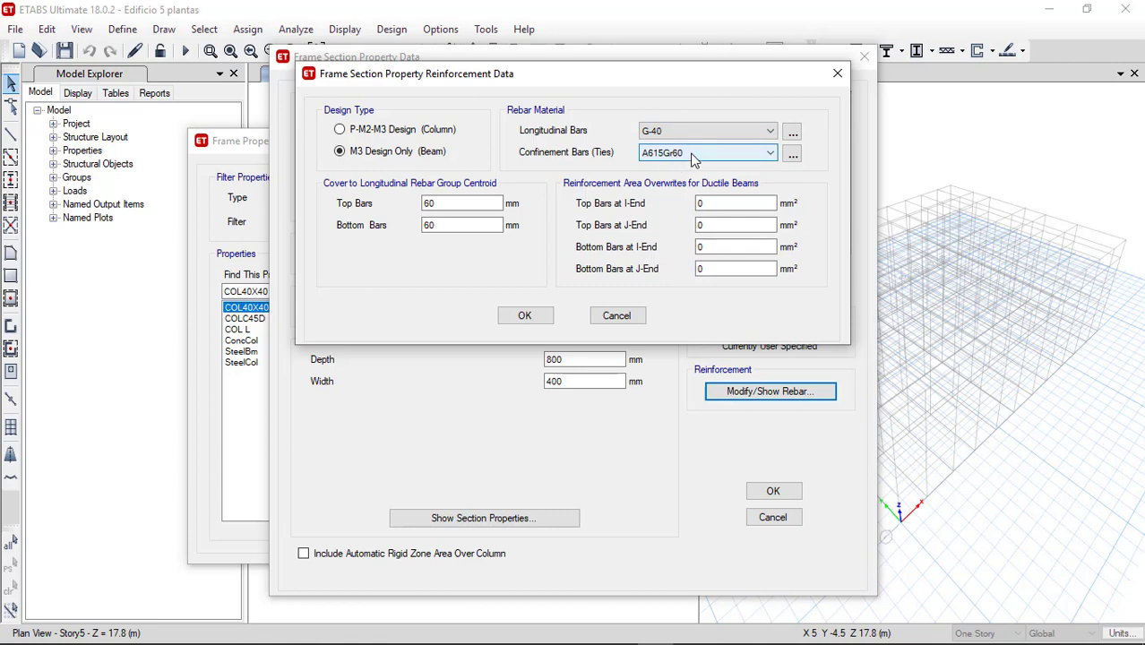
pyautogui.click(695, 154)
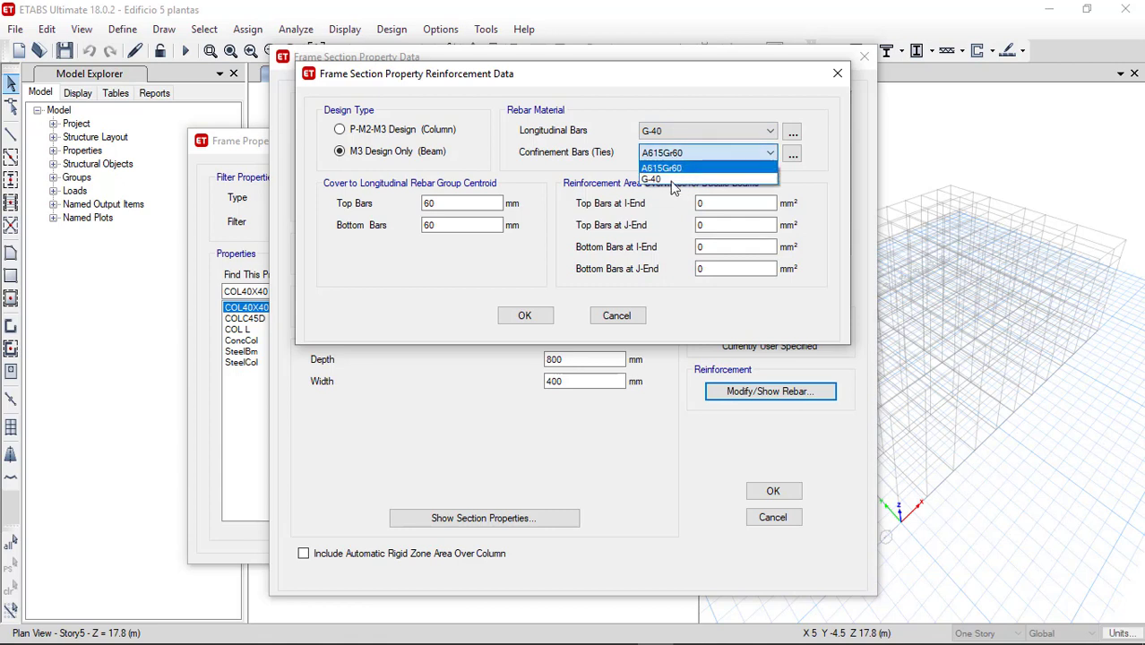
pyautogui.click(674, 184)
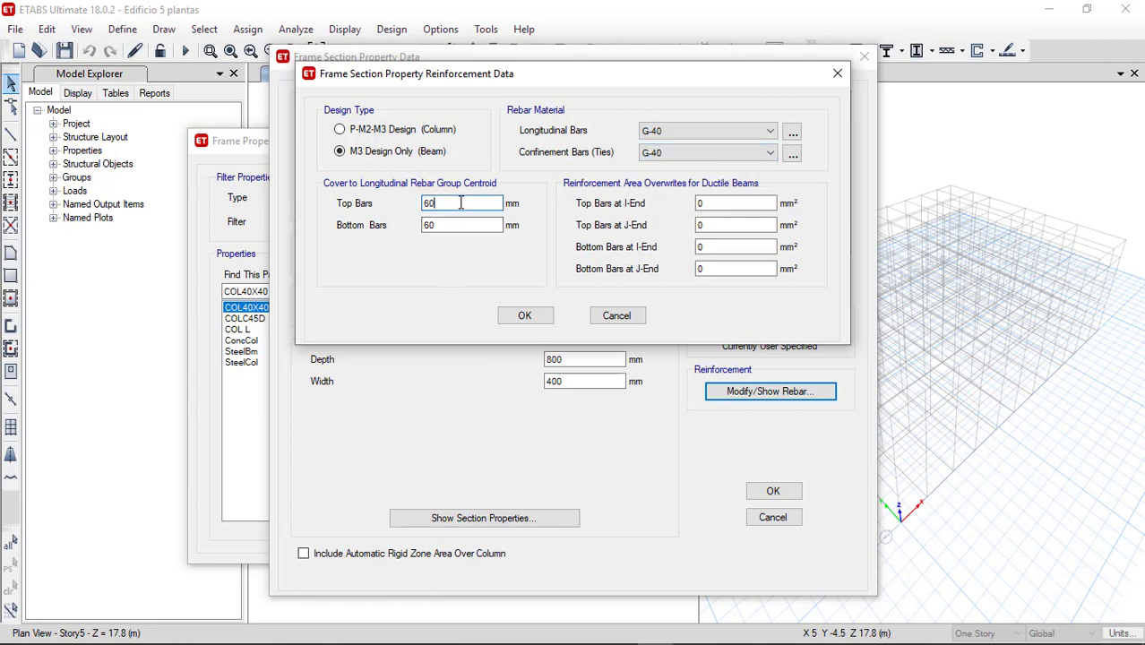
# Set the cover of VIGA 40X80's top and bottom bars to 50 mm and accept the section
pyautogui.moveTo(461, 203); pyautogui.dragTo(417, 207)
pyautogui.write('50')
pyautogui.moveTo(452, 225); pyautogui.dragTo(421, 225)
pyautogui.write('50')
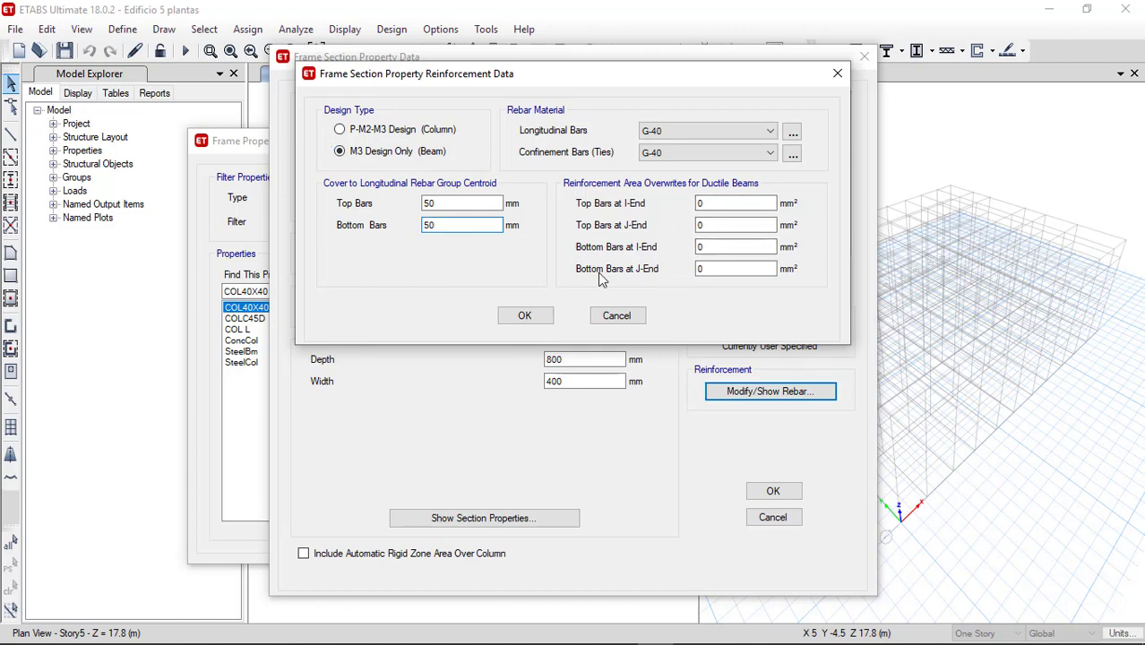
pyautogui.click(527, 315)
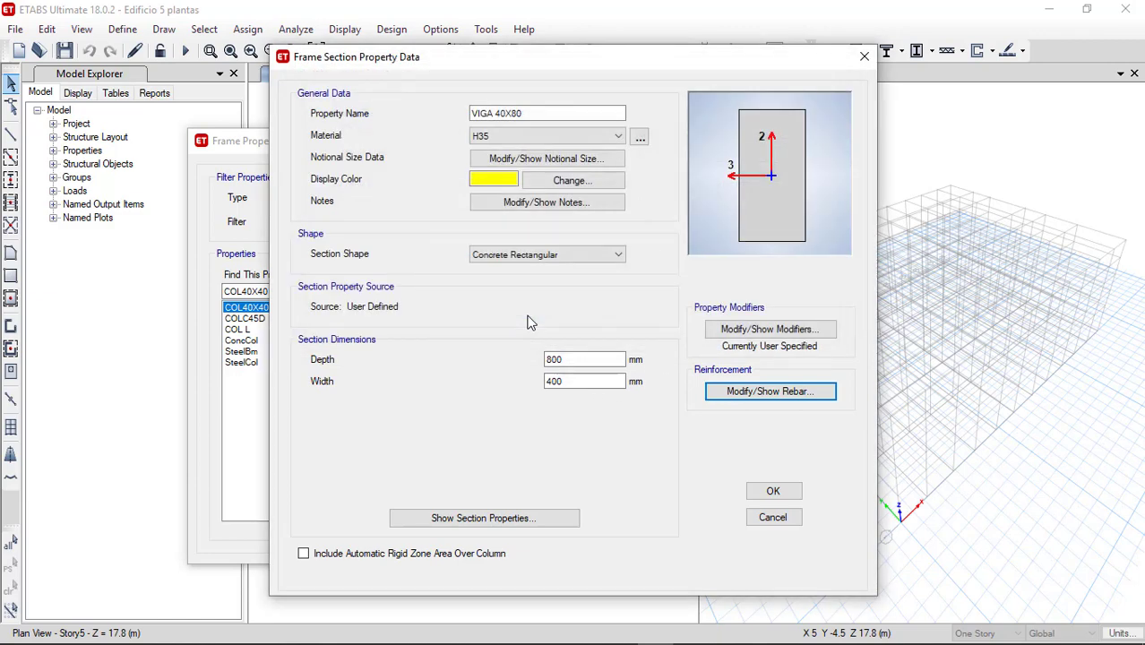
pyautogui.click(773, 493)
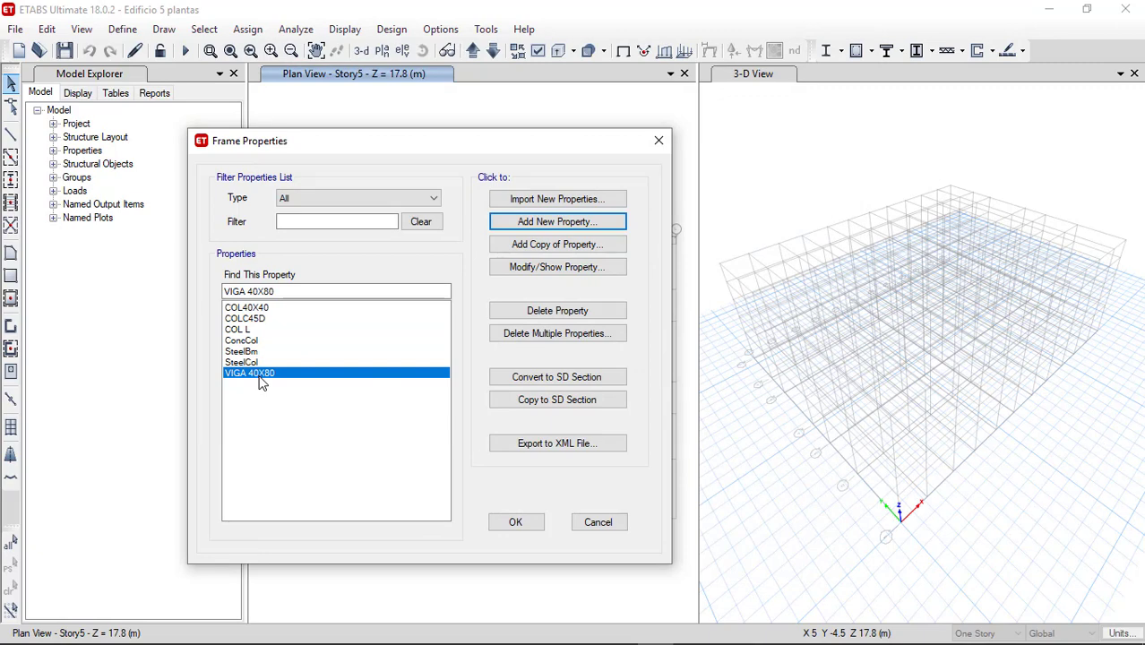
# Add a copy of VIGA 40X80 with a depth of 600 mm and name it VIGA 60X40
pyautogui.click(557, 252)
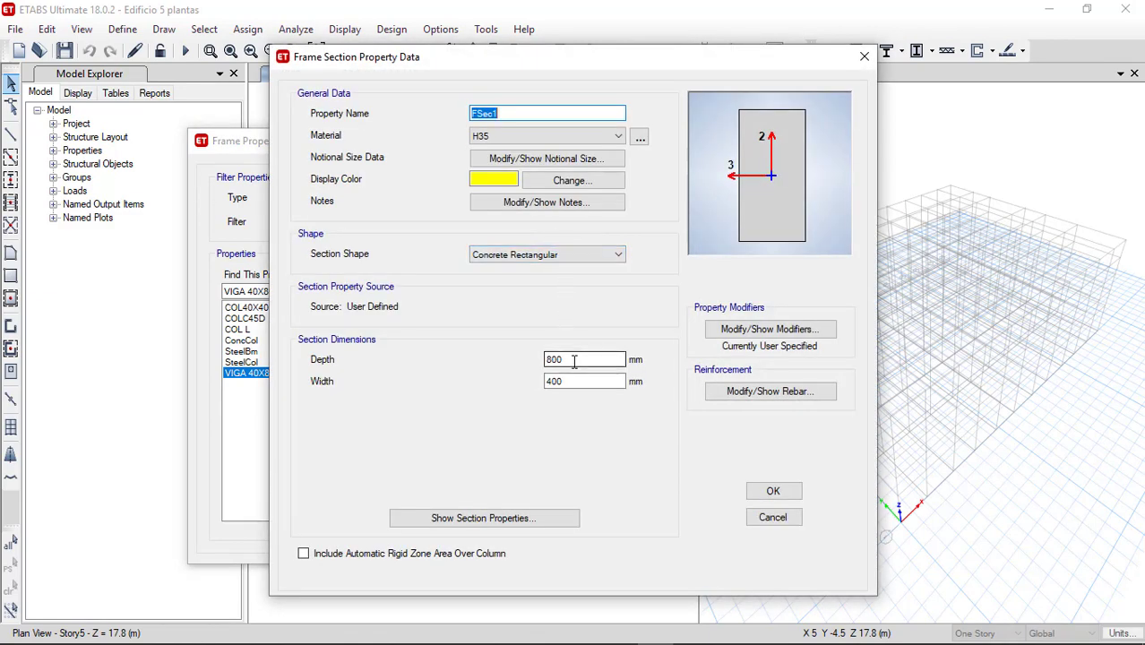
pyautogui.moveTo(575, 361); pyautogui.dragTo(541, 366)
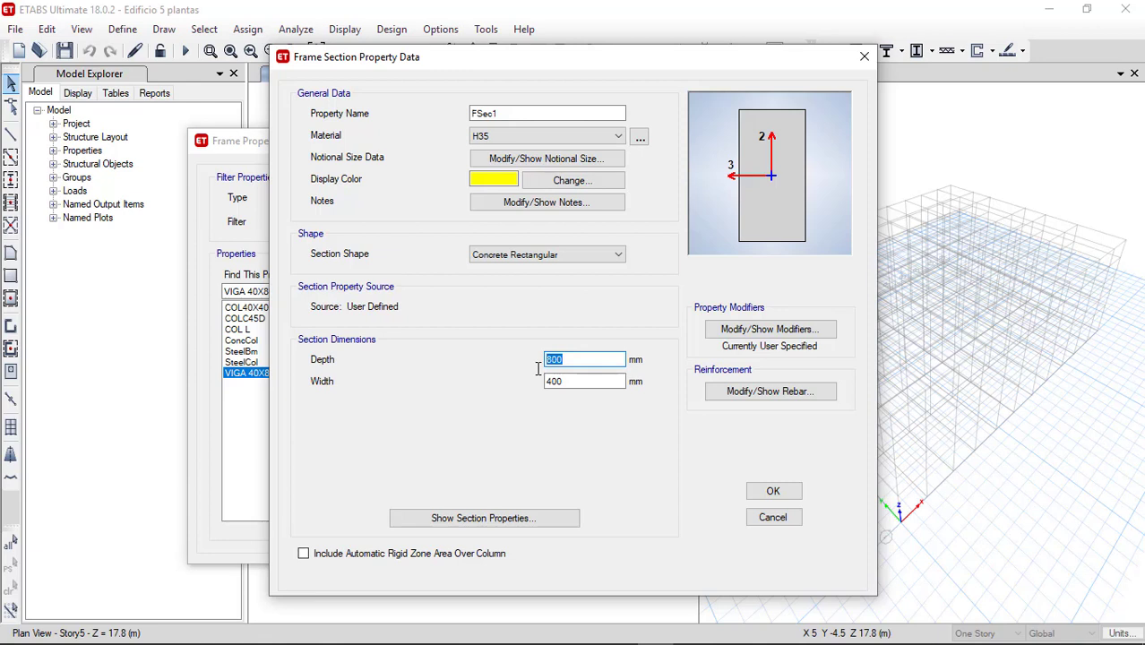
pyautogui.write('600')
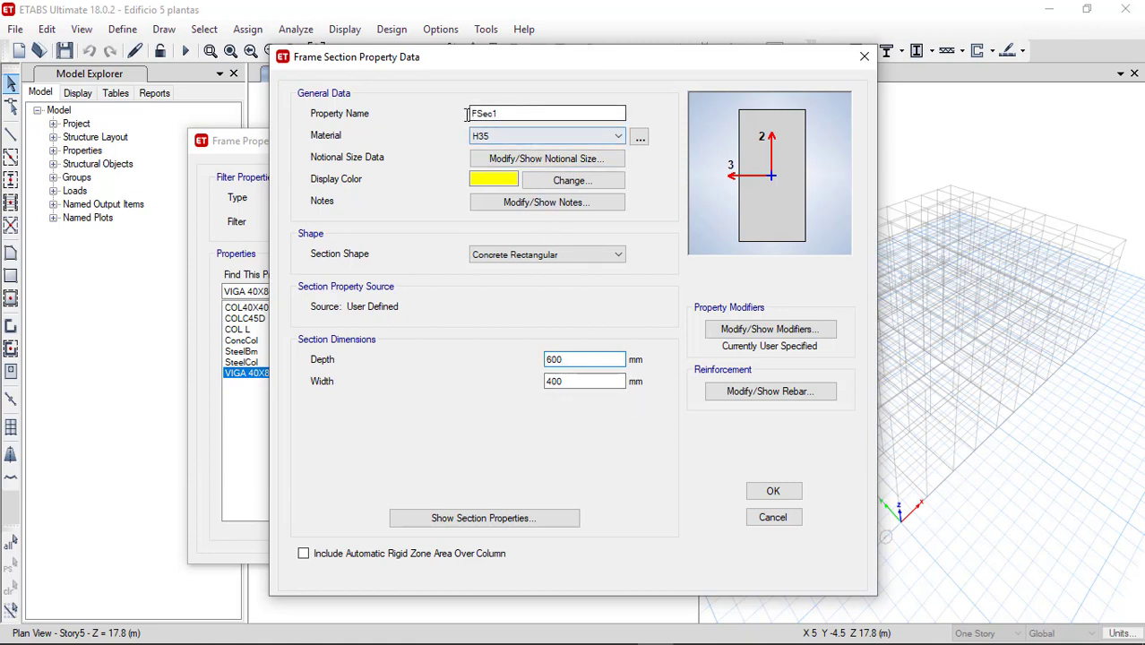
pyautogui.doubleClick(499, 114)
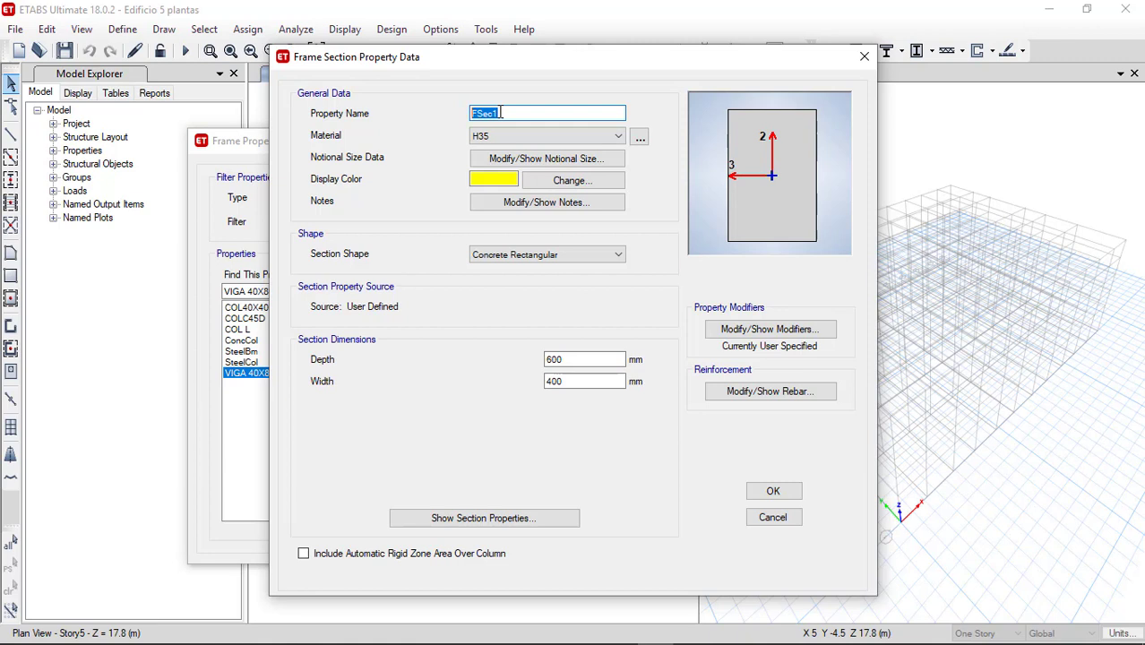
pyautogui.write('VIGA 60X40')
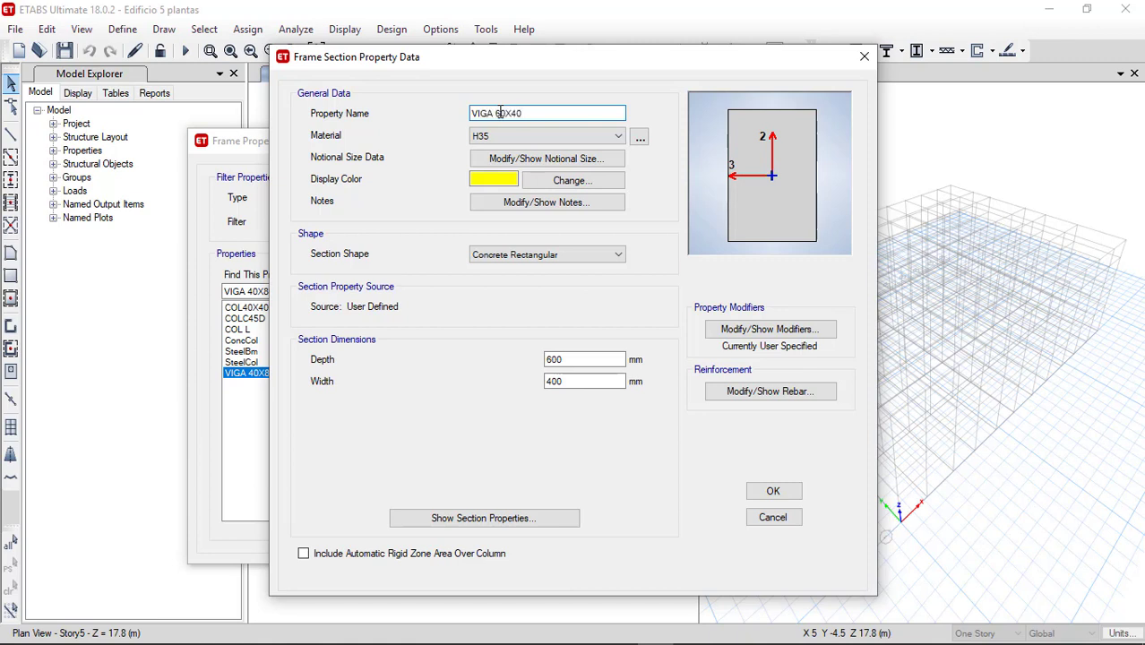
# Check VIGA 60X40's stiffness modifiers and reinforcement data, and accept the section
pyautogui.click(760, 329)
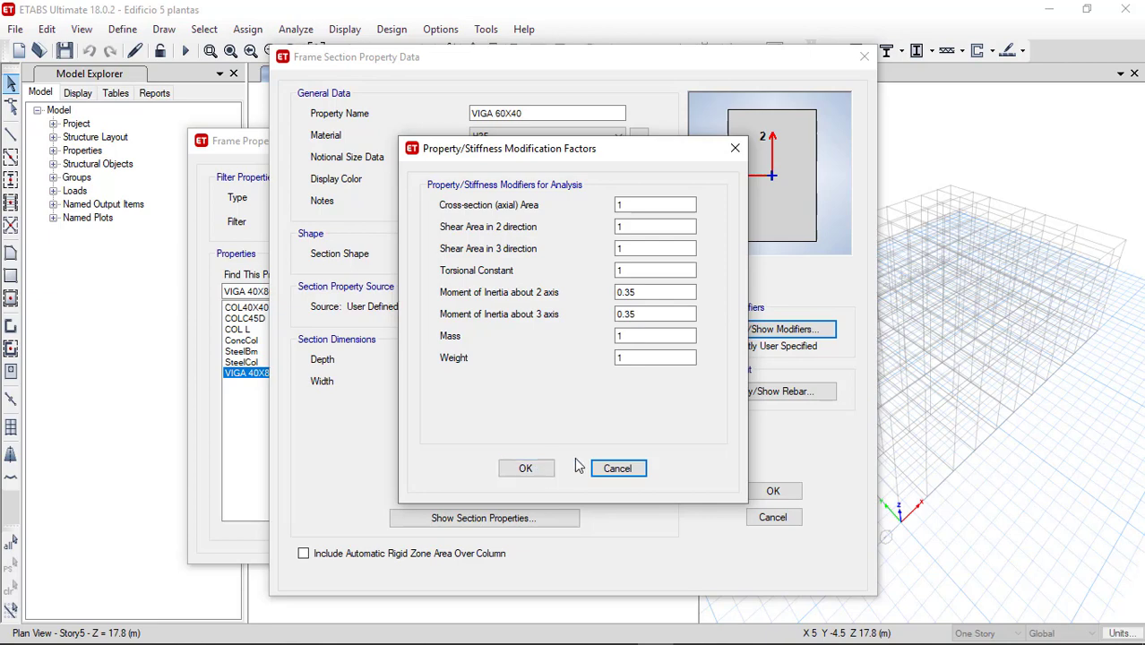
pyautogui.click(735, 149)
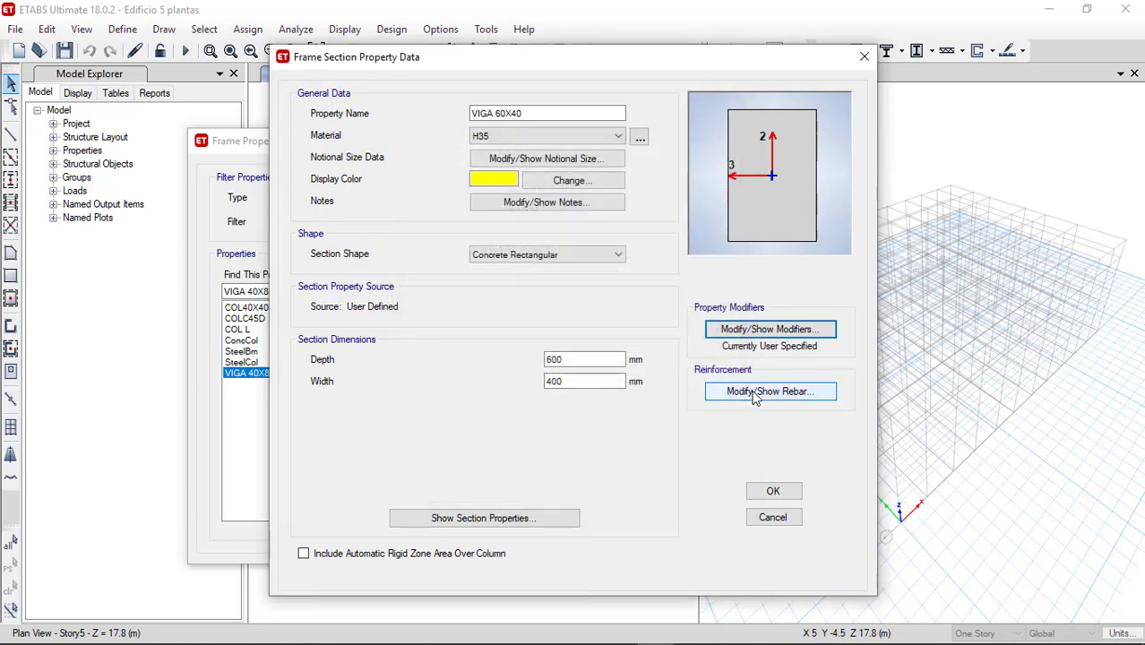
pyautogui.click(752, 392)
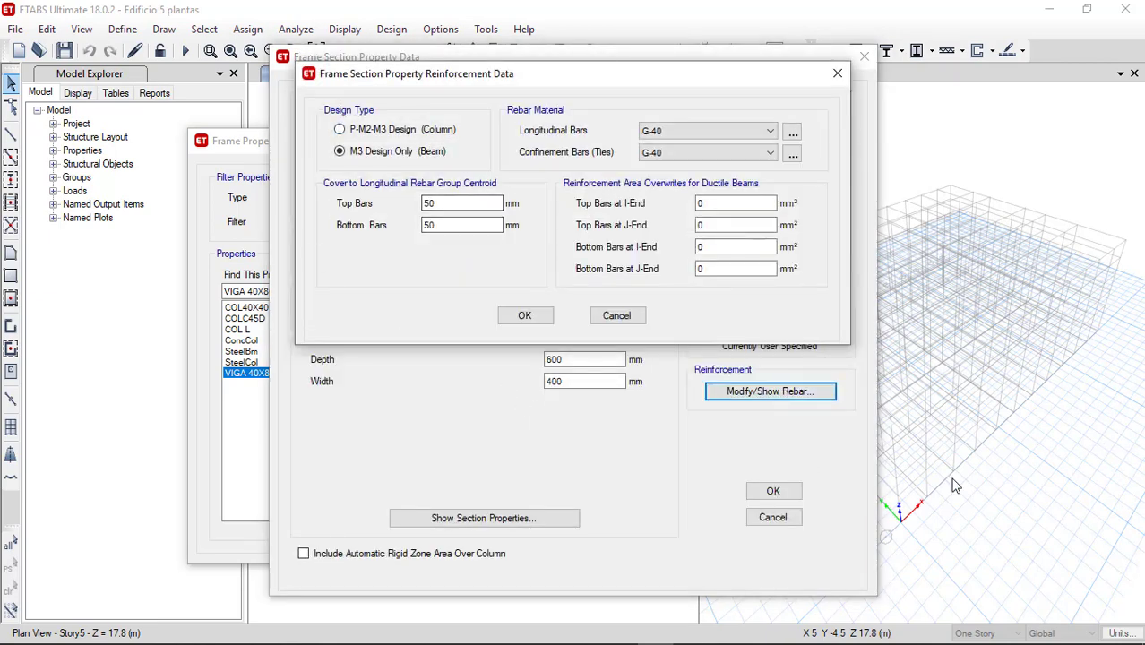
pyautogui.click(536, 319)
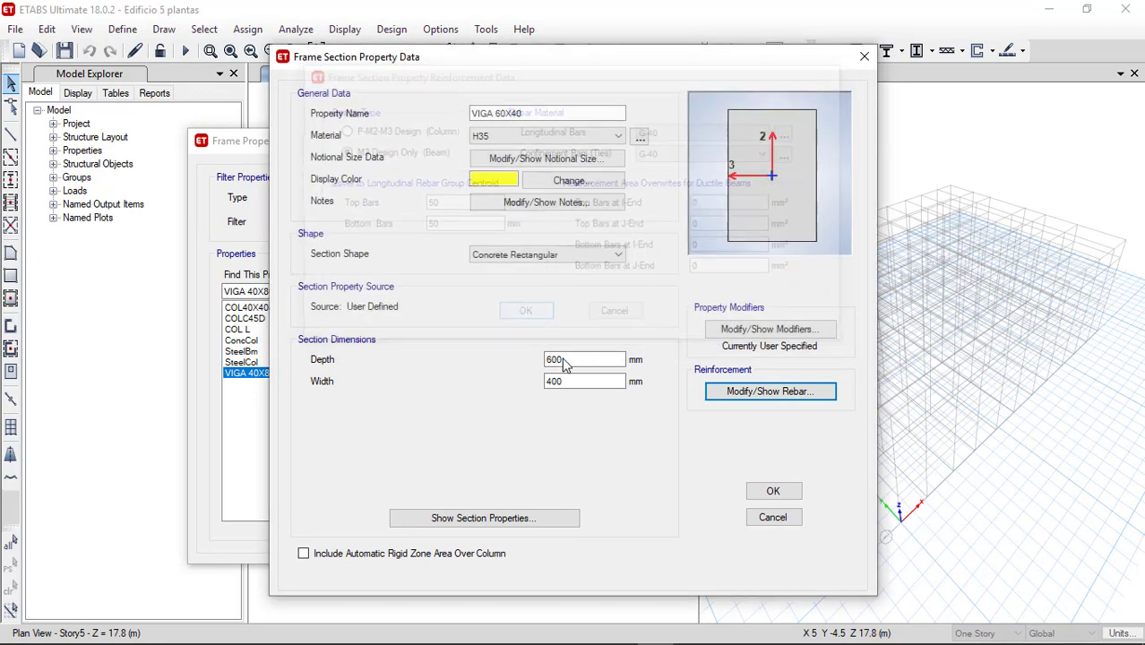
pyautogui.click(773, 492)
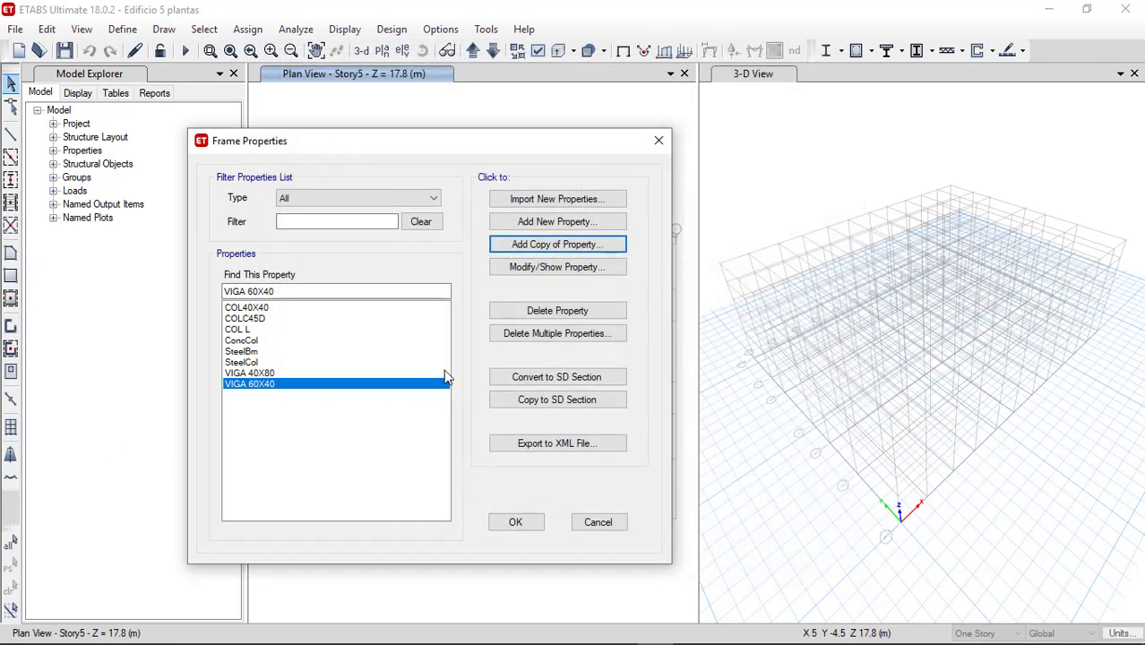
# Add a copy of VIGA 60X40 named VIGA 40X50 with a depth of 500 mm, and accept the frame sections
pyautogui.click(529, 253)
pyautogui.moveTo(564, 360); pyautogui.dragTo(540, 358)
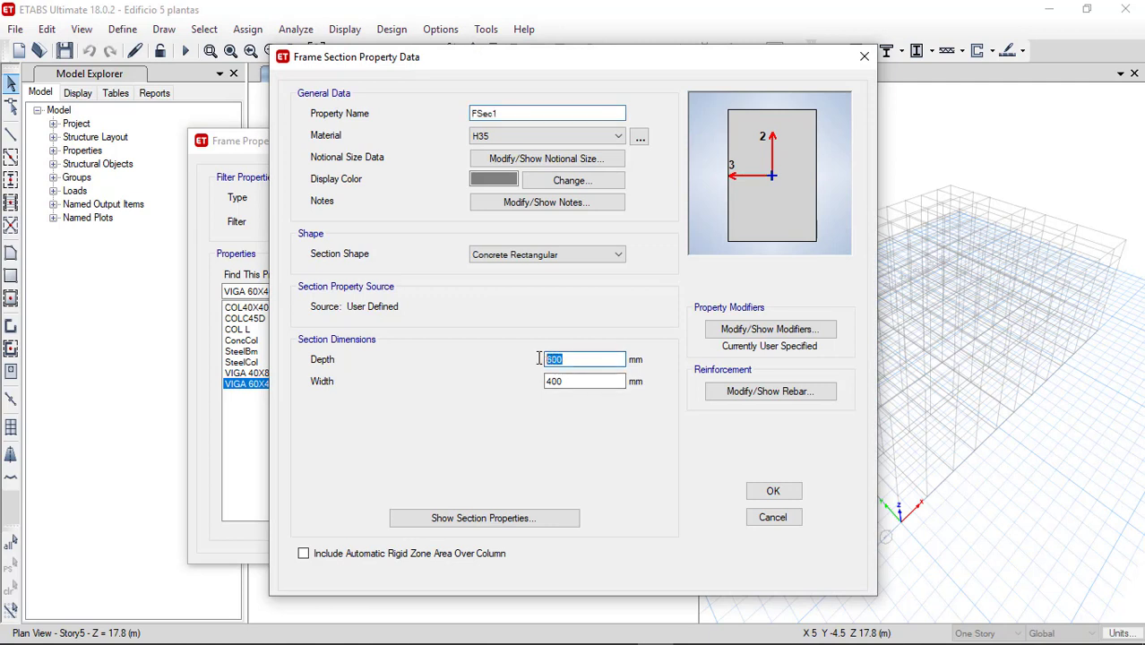
pyautogui.write('500')
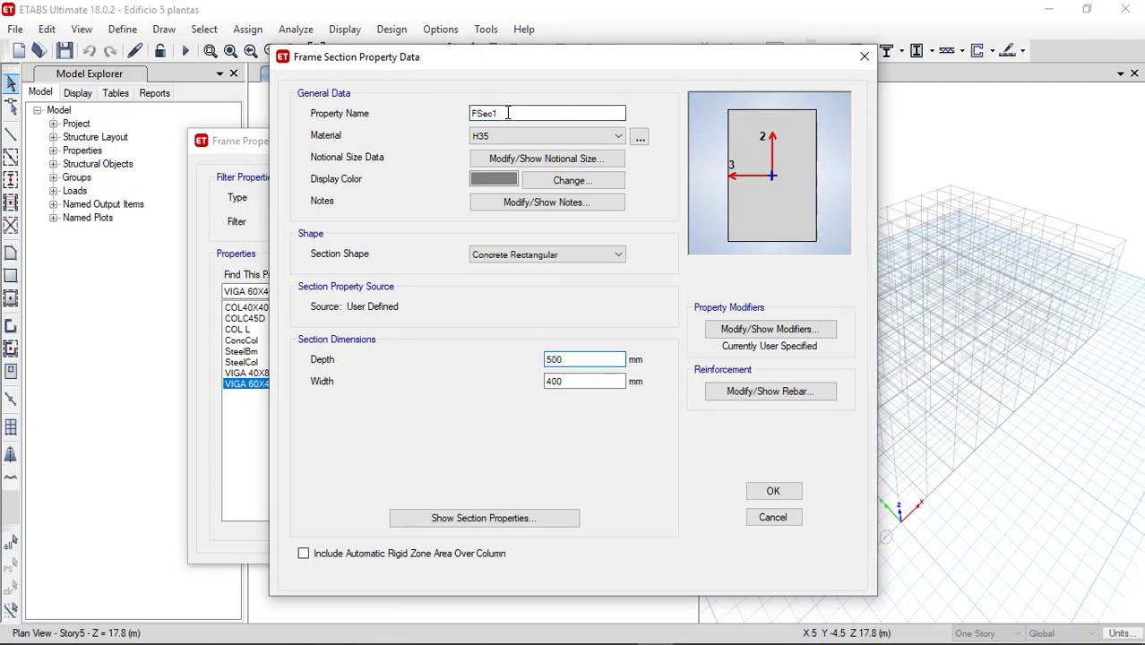
pyautogui.moveTo(507, 113); pyautogui.dragTo(473, 117)
pyautogui.write('VIGA')
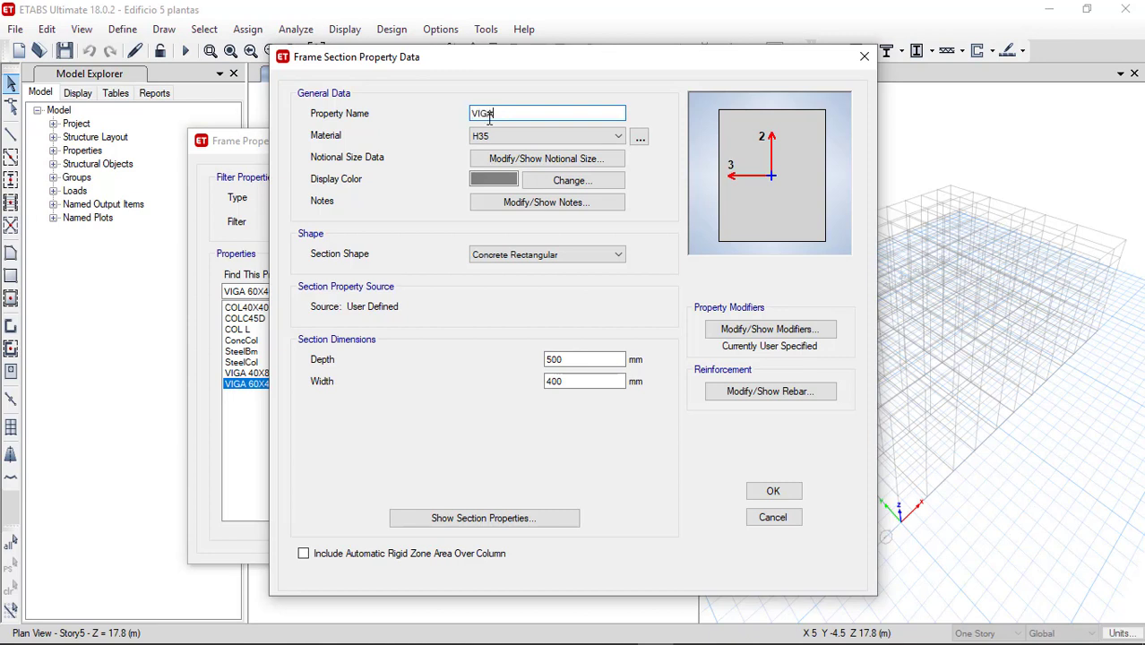
pyautogui.write(' 40X50')
pyautogui.click(768, 492)
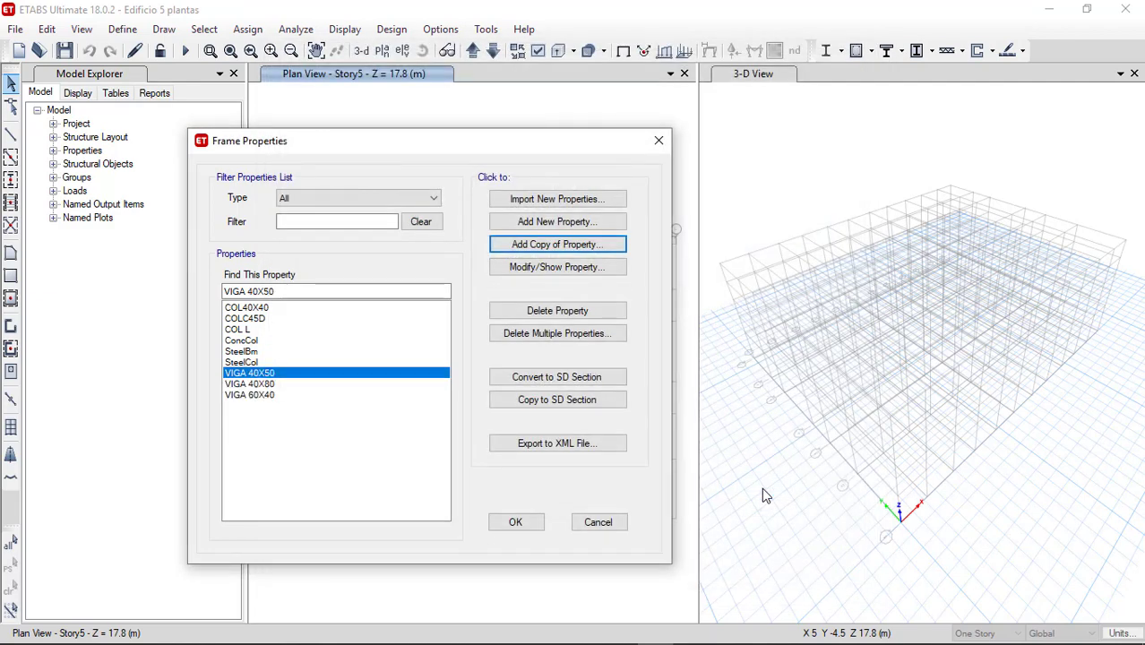
pyautogui.click(509, 524)
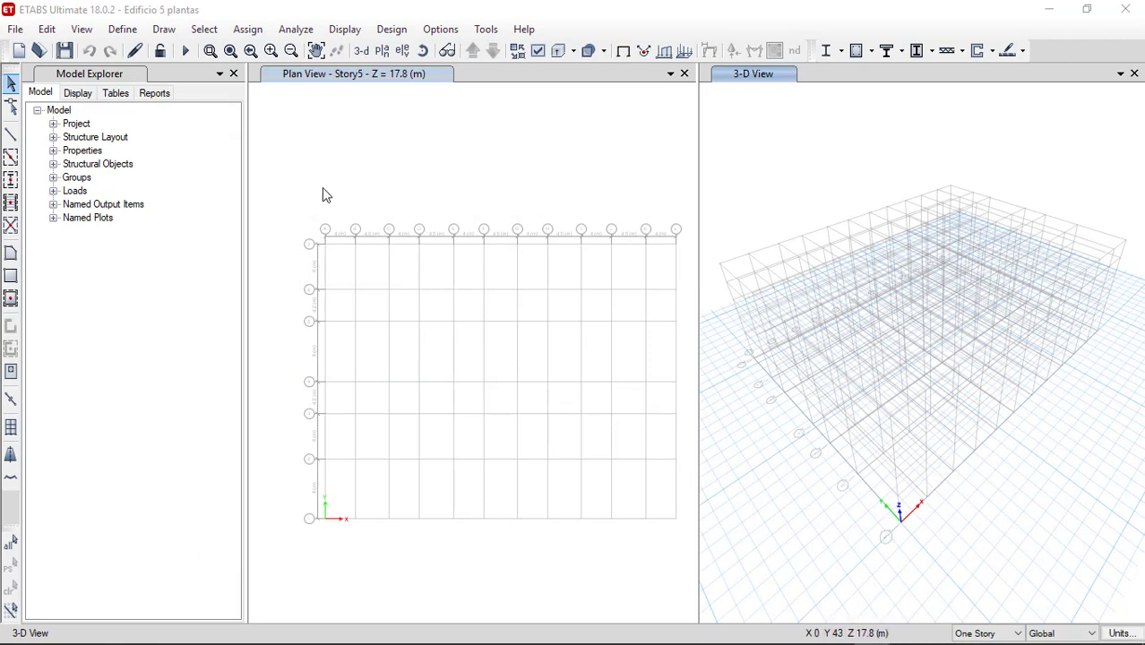
# Add a new slab section property named LOSA 12
pyautogui.click(126, 31)
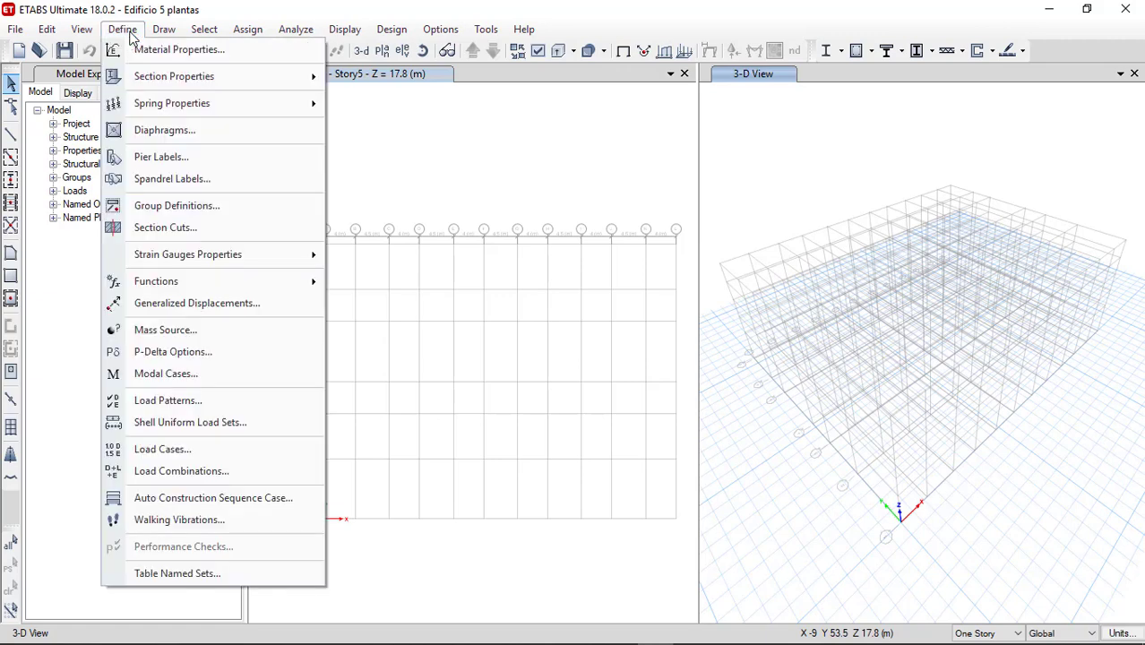
pyautogui.moveTo(177, 79)
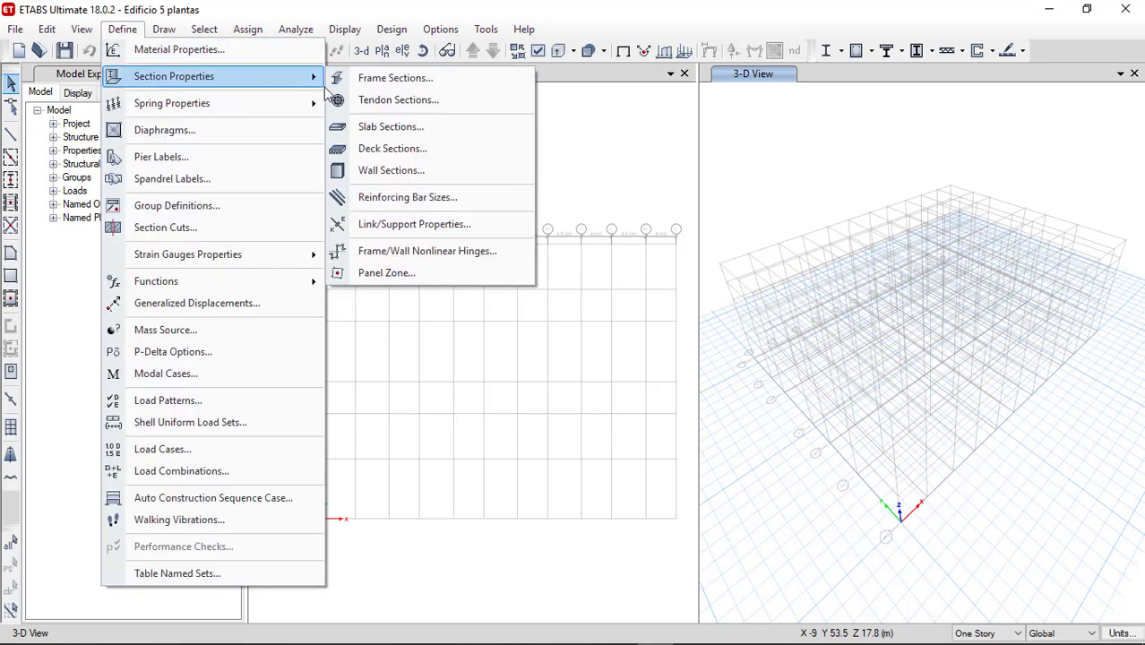
pyautogui.click(405, 135)
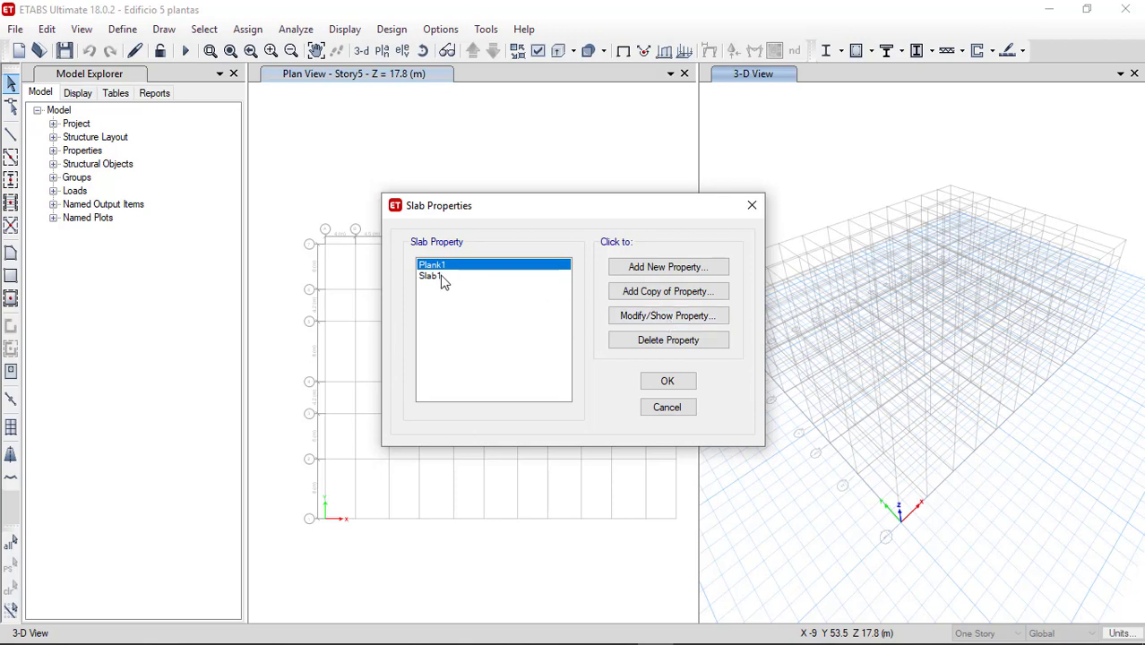
pyautogui.click(669, 266)
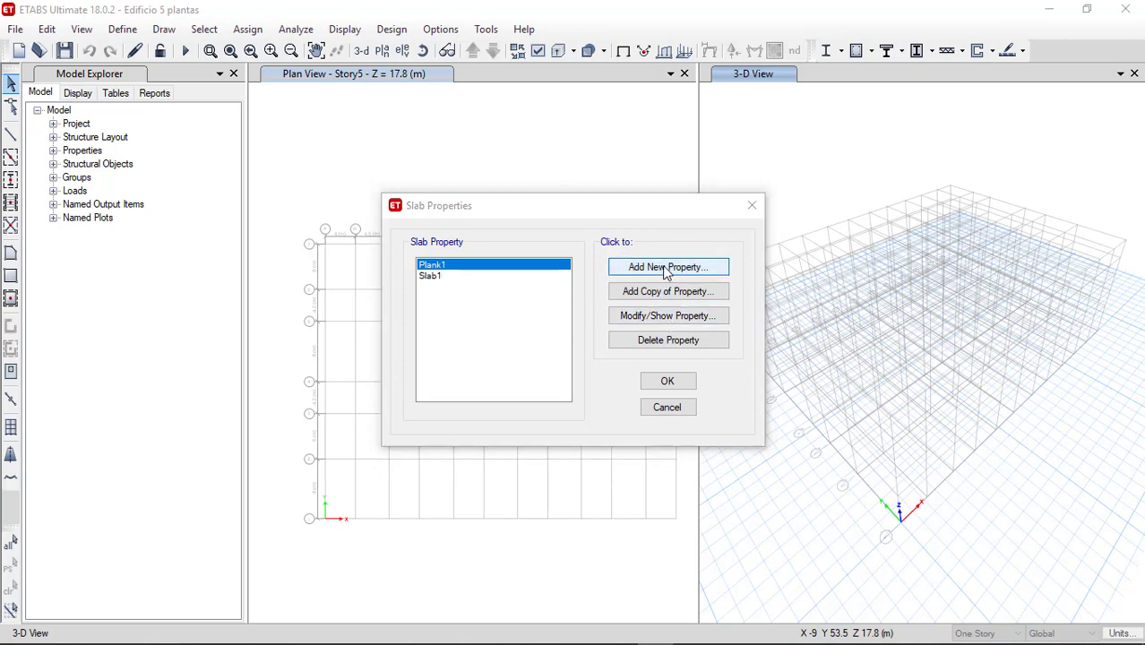
pyautogui.doubleClick(610, 151)
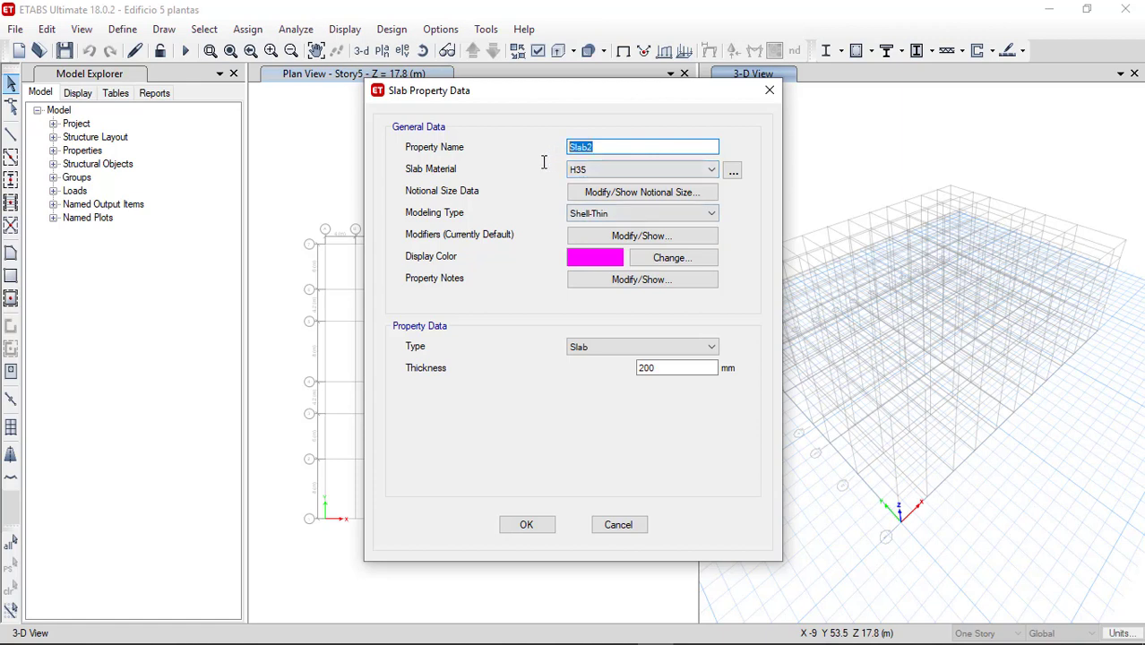
pyautogui.write('LOSA 12')
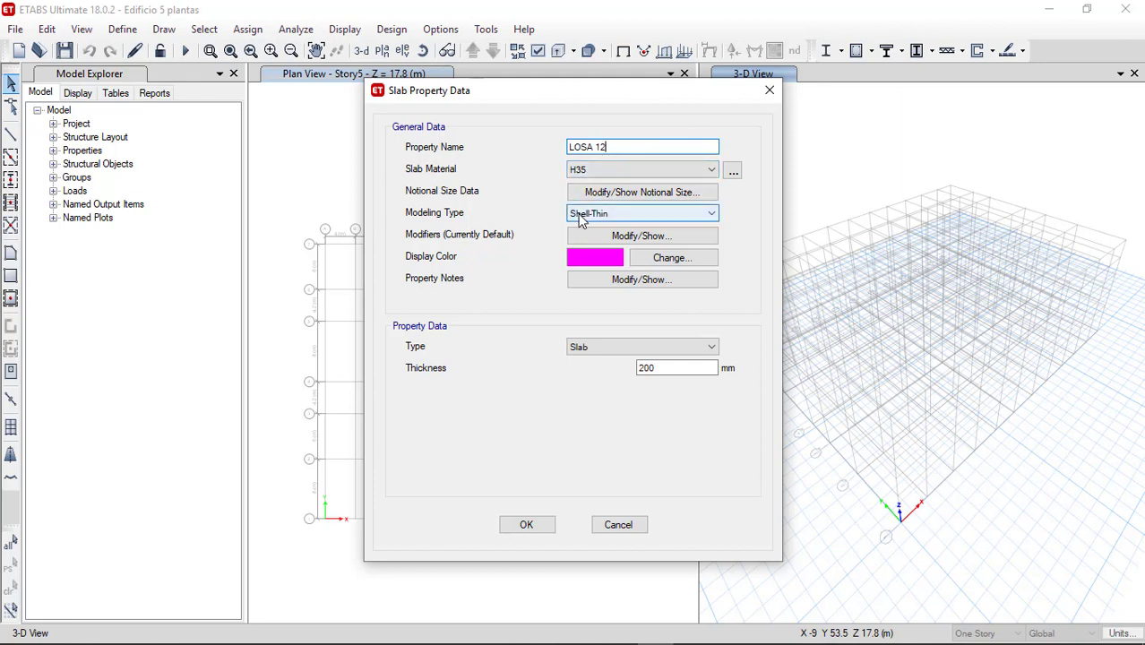
# Keep the Shell-Thin modeling type for LOSA 12 and set its thickness to 120 mm
pyautogui.click(582, 216)
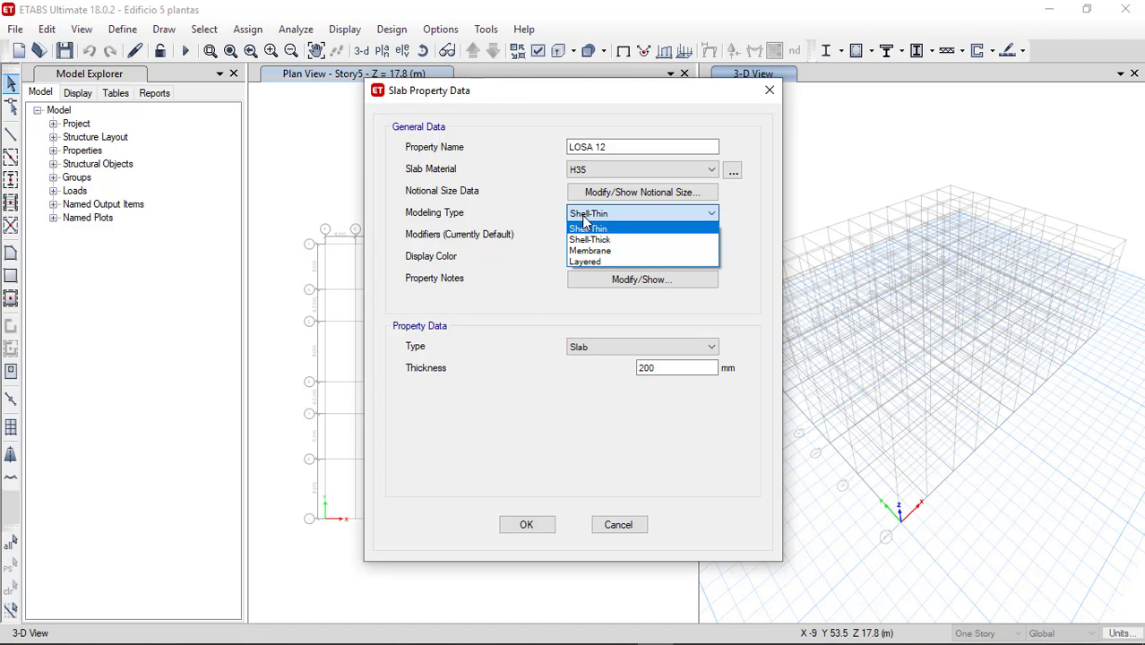
pyautogui.click(587, 217)
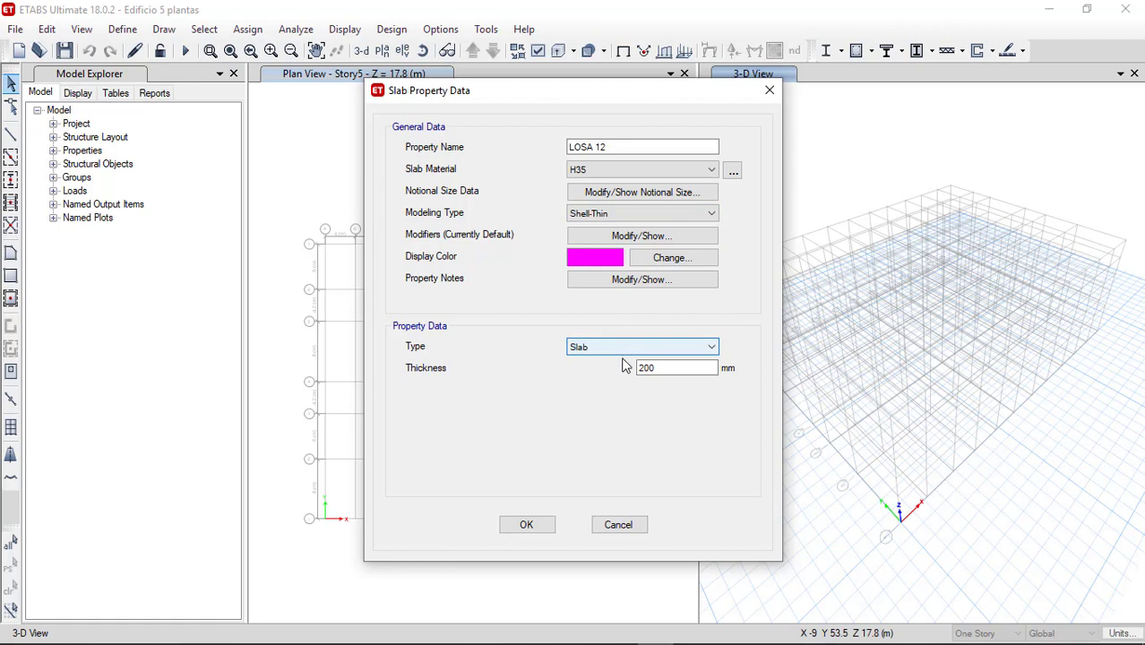
pyautogui.moveTo(665, 369); pyautogui.dragTo(613, 385)
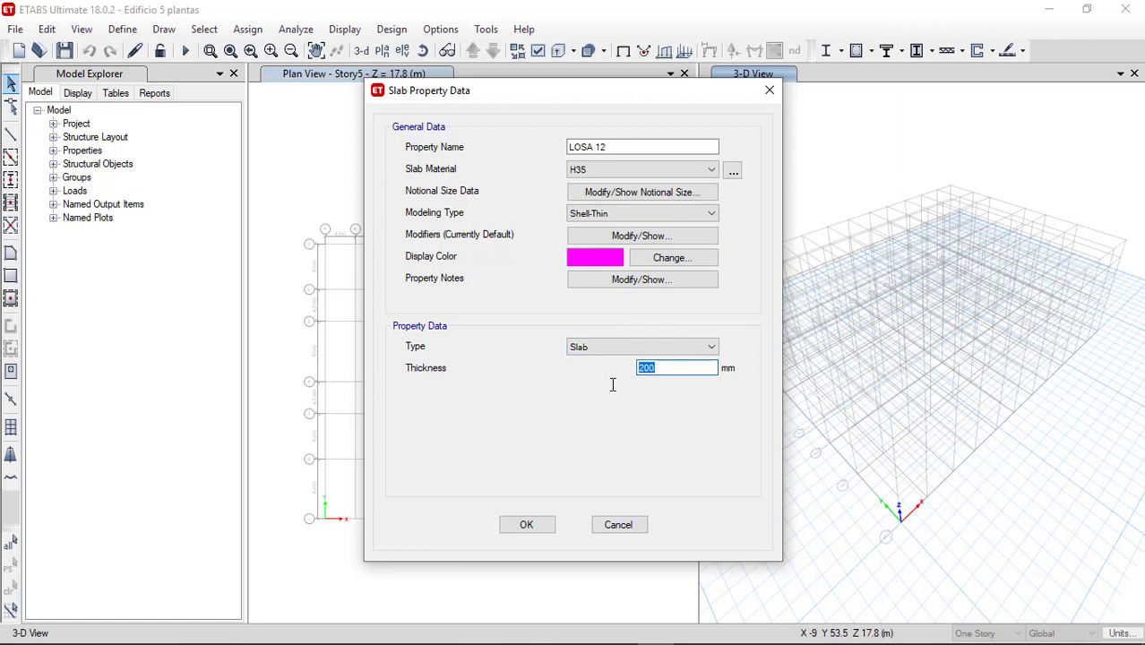
pyautogui.write('120')
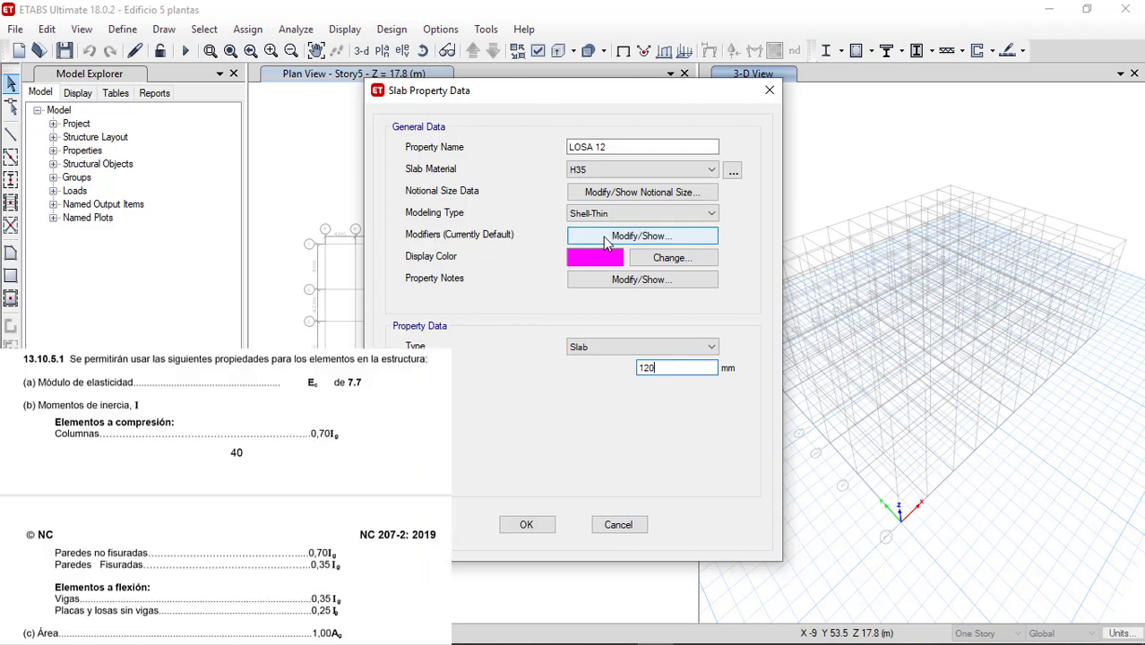
# Set LOSA 12's bending m12 stiffness modifier to 0.25 and accept the slab properties
pyautogui.click(606, 240)
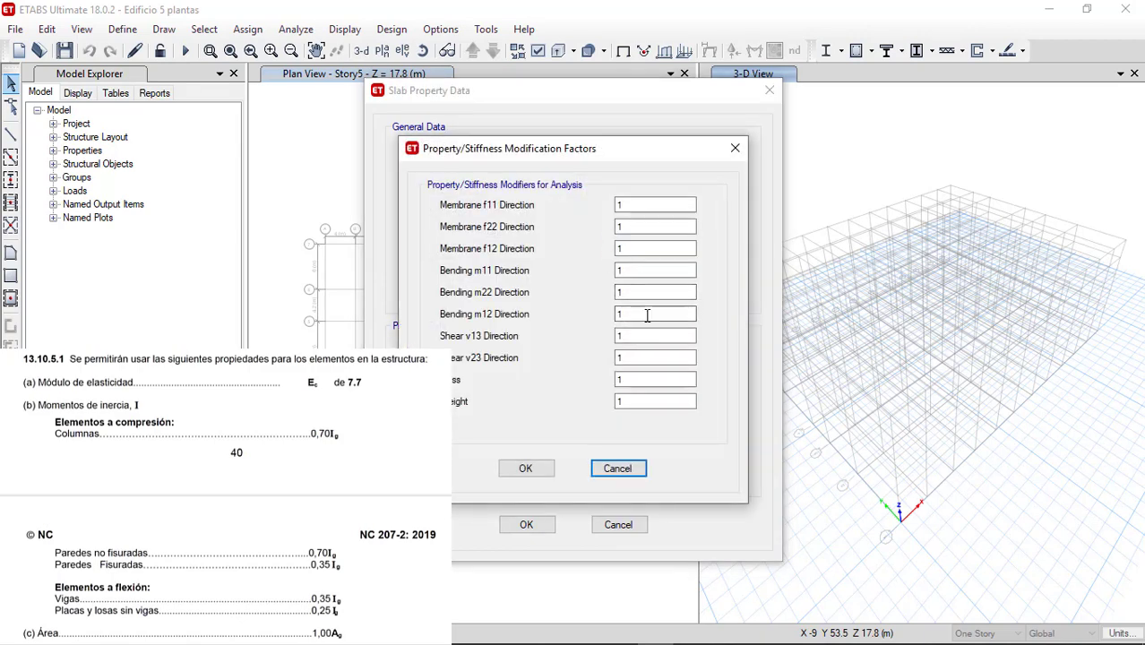
pyautogui.doubleClick(647, 312)
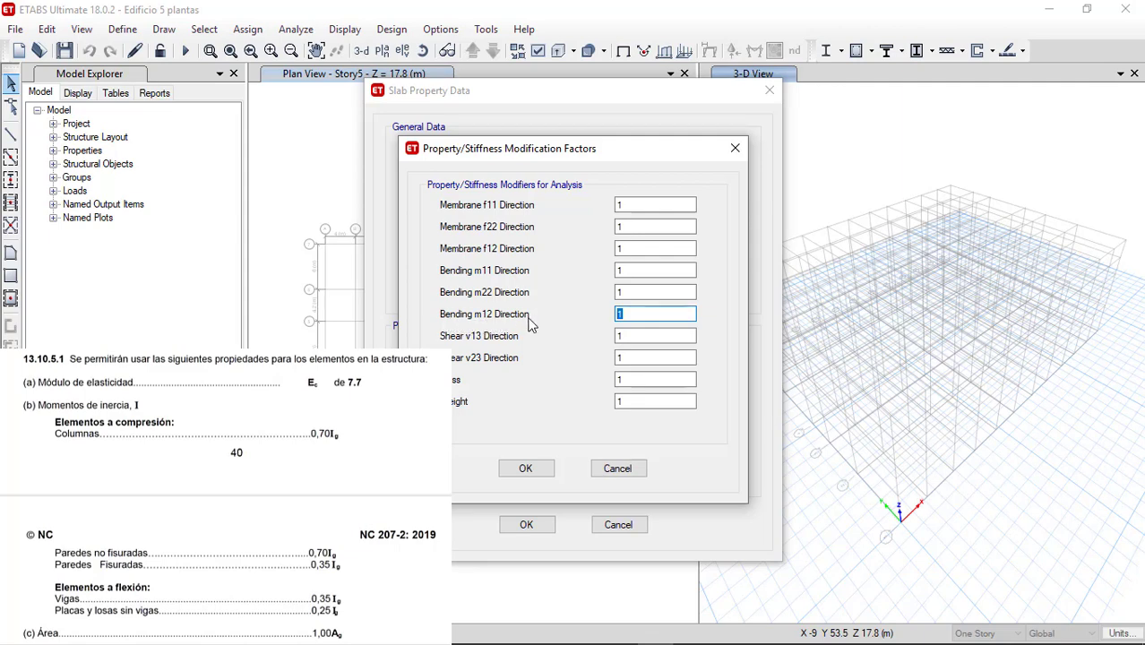
pyautogui.write('0.25')
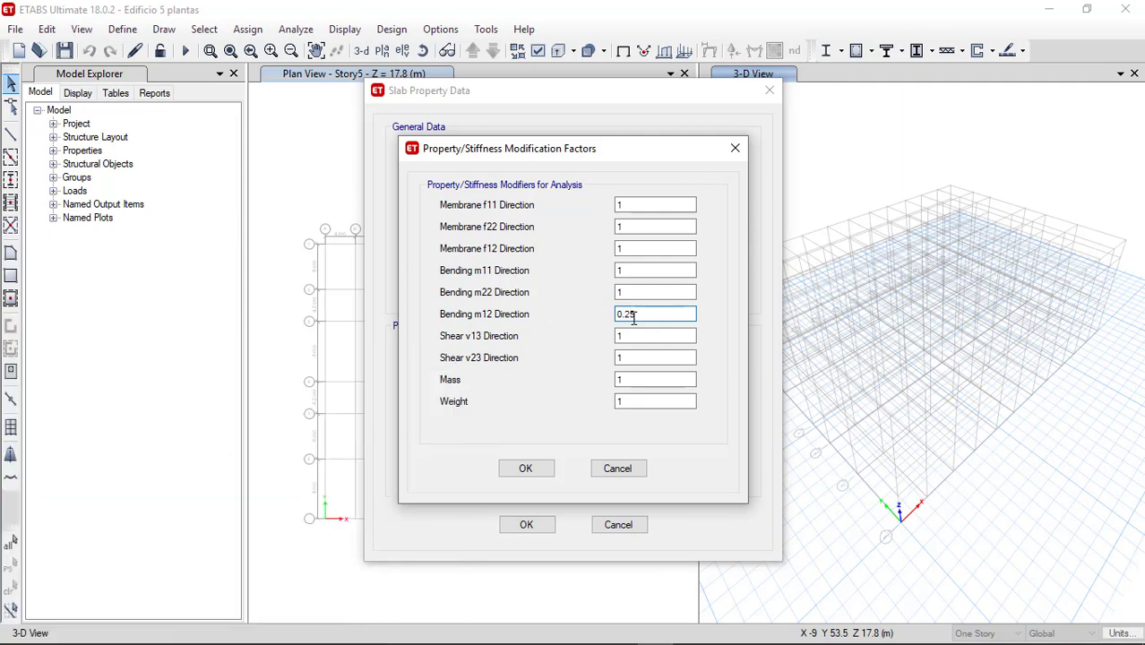
pyautogui.click(535, 474)
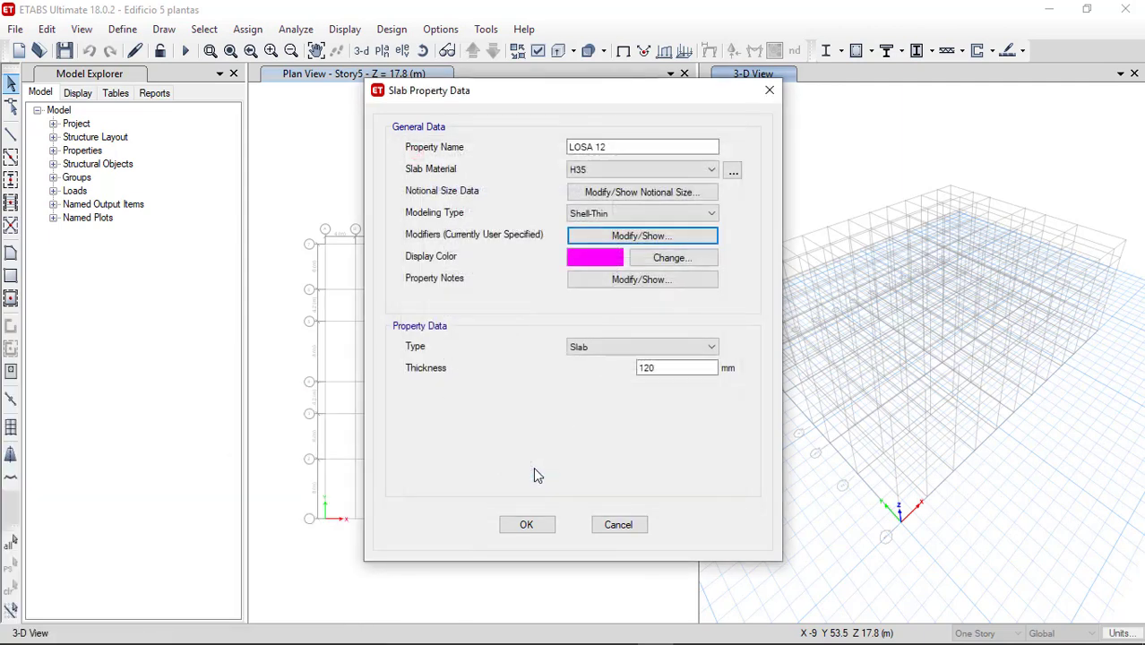
pyautogui.click(526, 525)
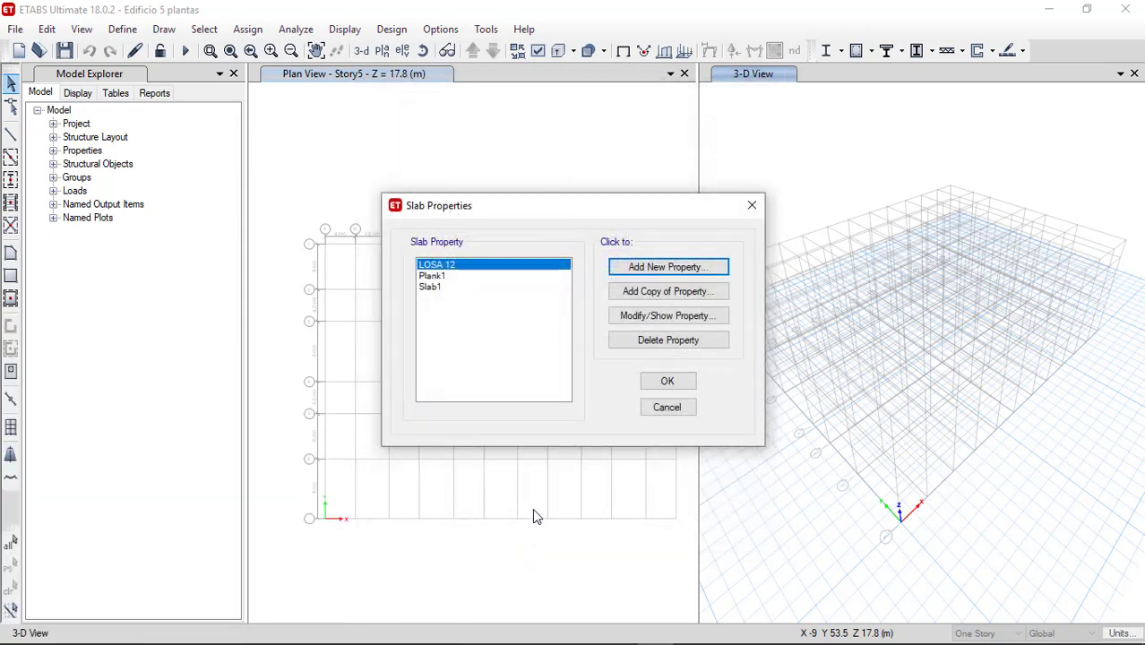
pyautogui.click(674, 384)
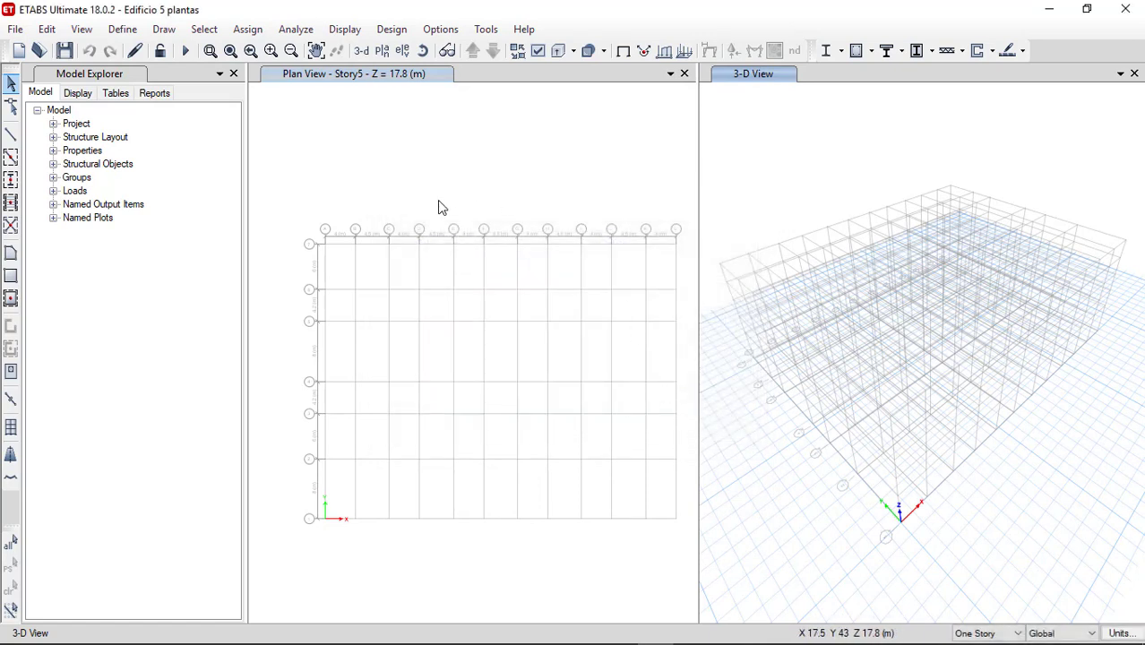
# Open the existing wall section property Wall1 for modification and rename it MURO15
pyautogui.click(132, 32)
pyautogui.moveTo(159, 85)
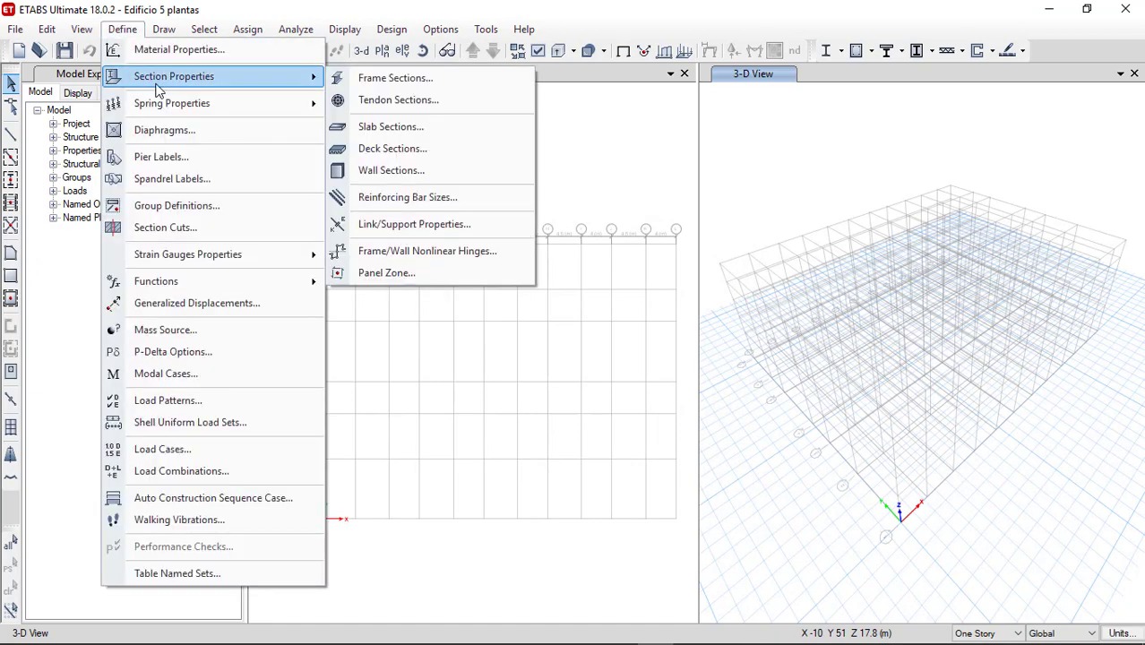
pyautogui.click(384, 172)
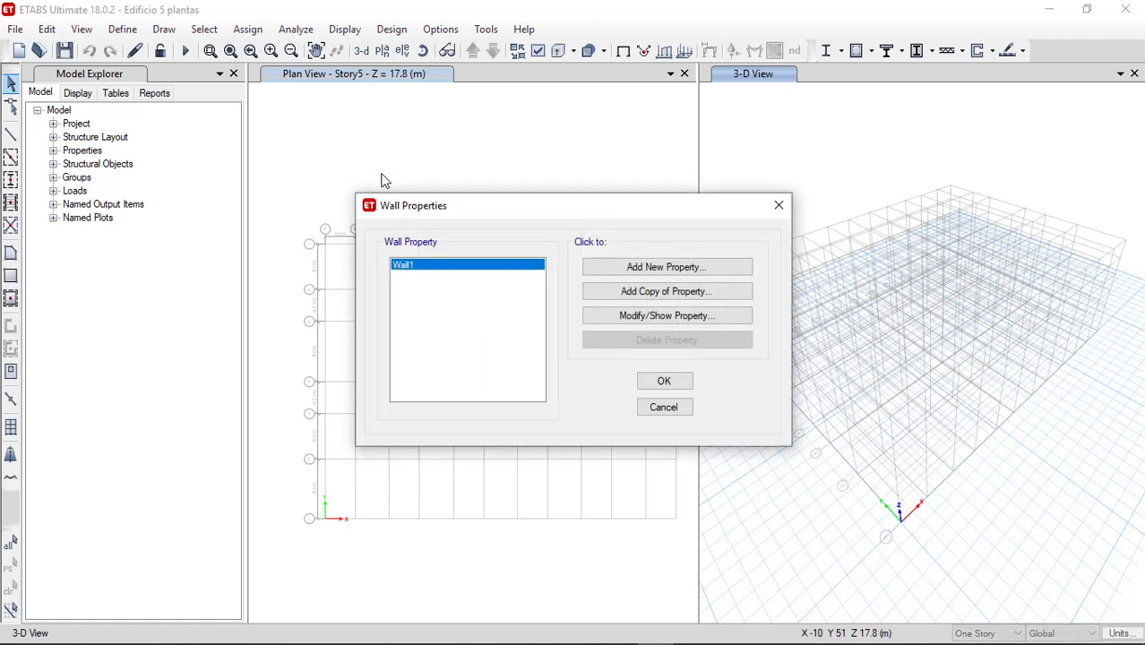
pyautogui.click(651, 319)
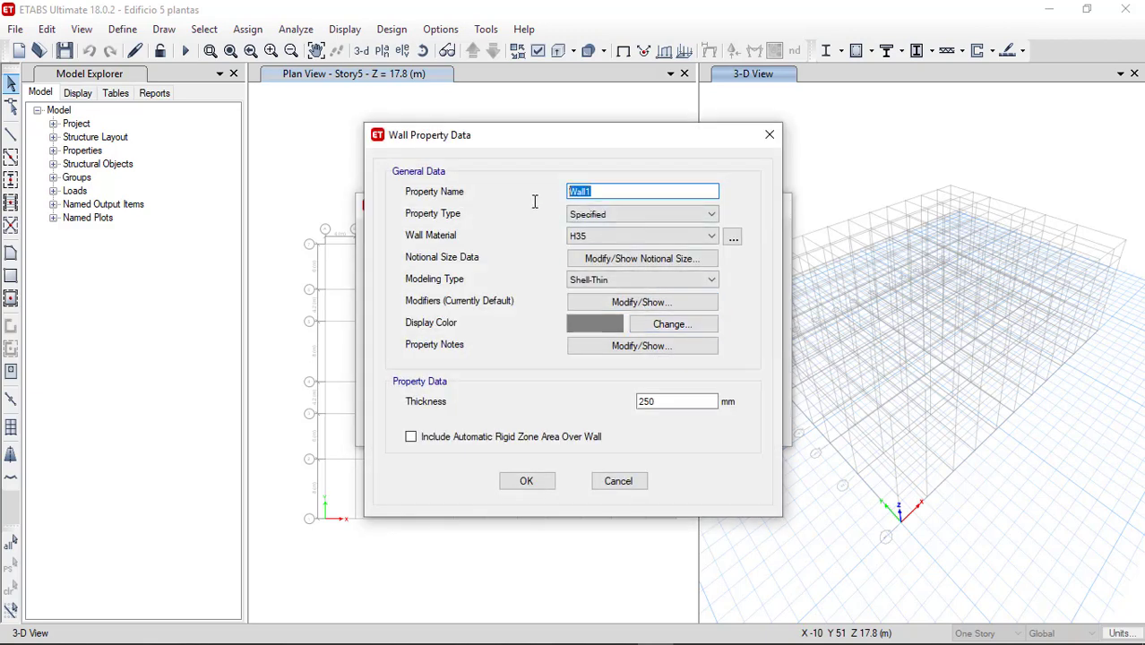
pyautogui.write('MURO15')
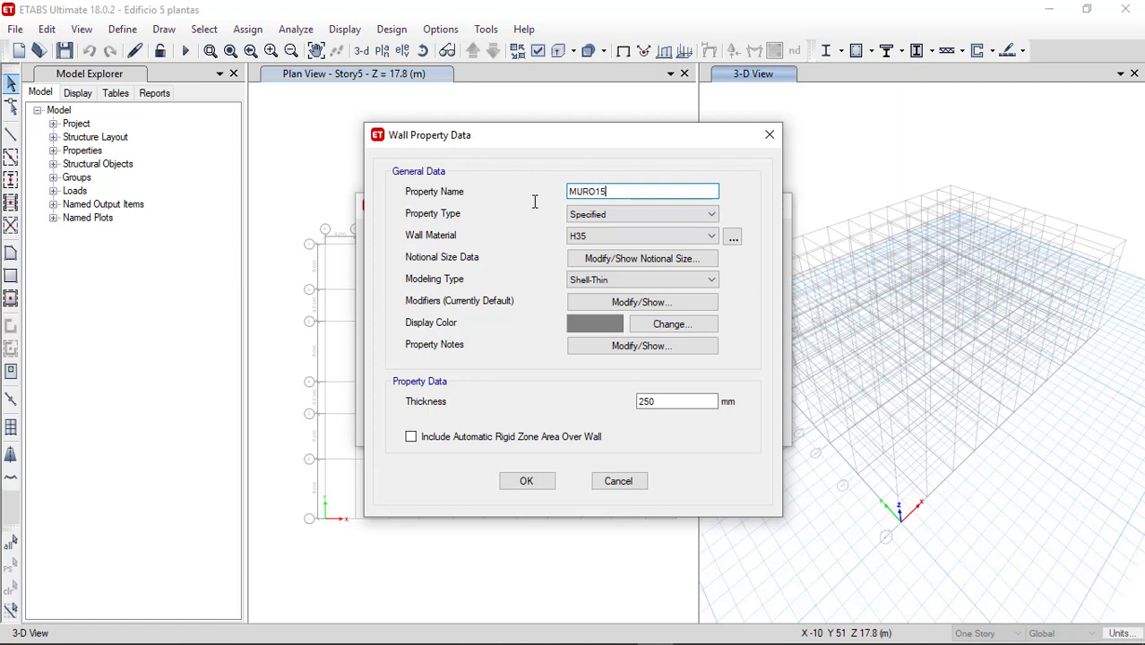
# Keep the Shell-Thin modeling type for MURO15 and set its thickness to 150 mm
pyautogui.click(593, 283)
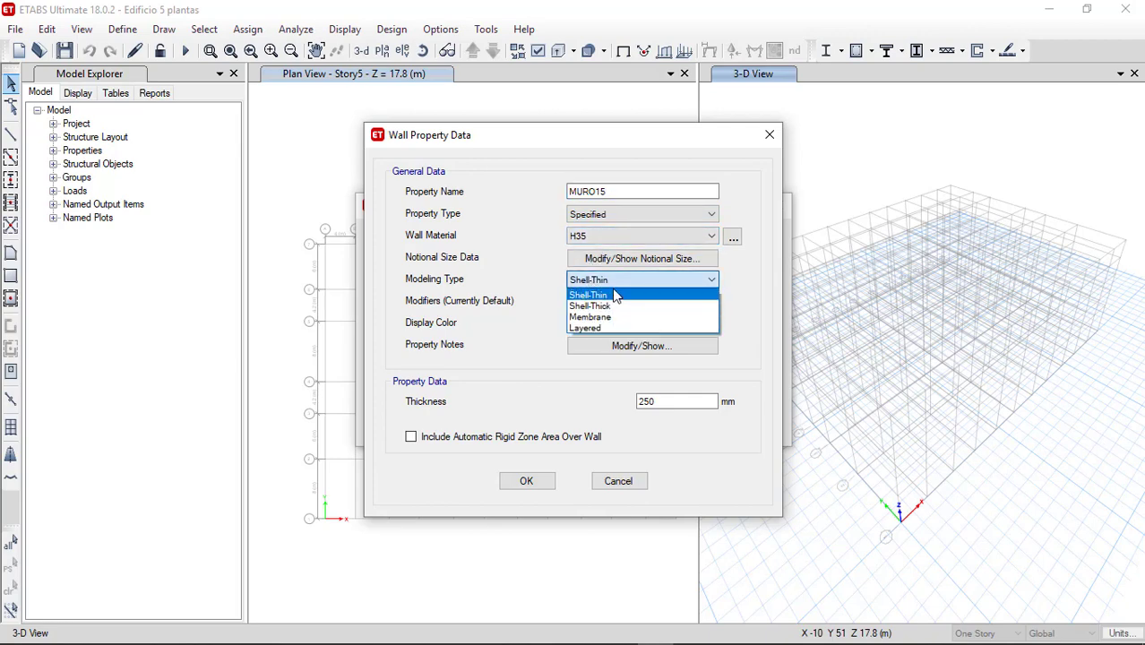
pyautogui.click(616, 296)
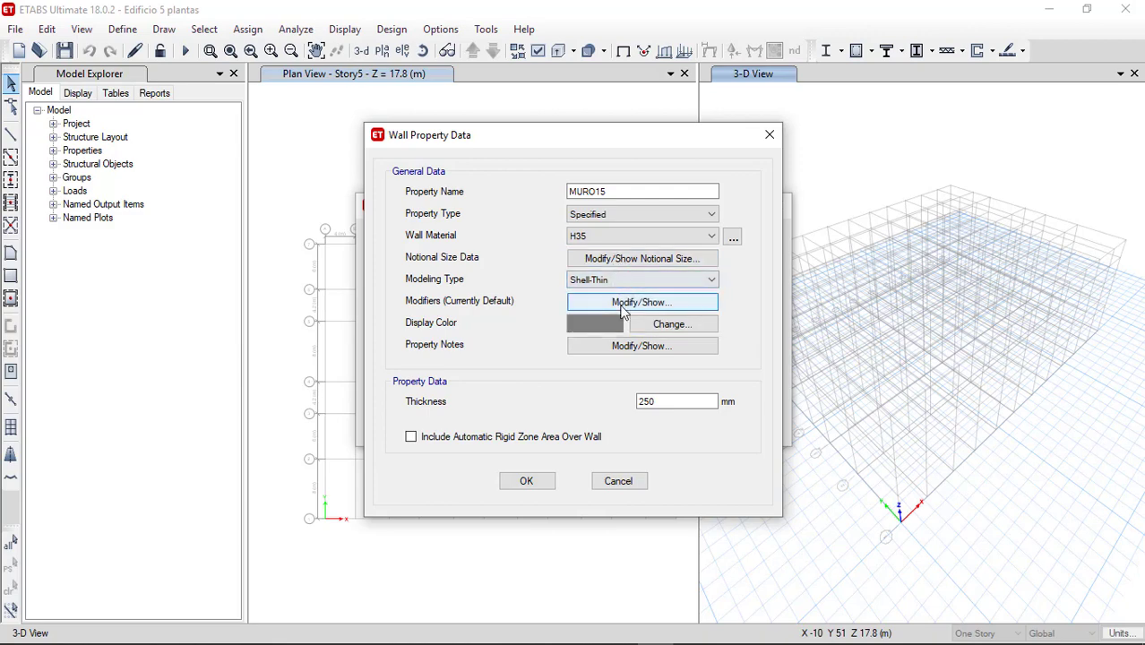
pyautogui.moveTo(669, 402); pyautogui.dragTo(632, 406)
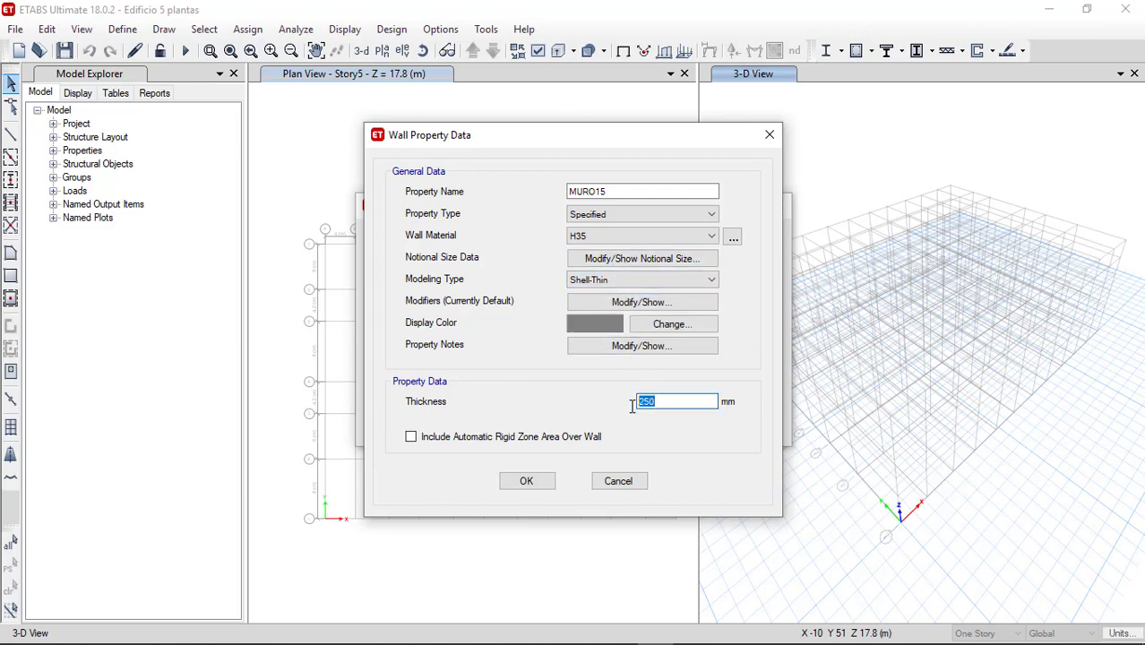
pyautogui.write('150')
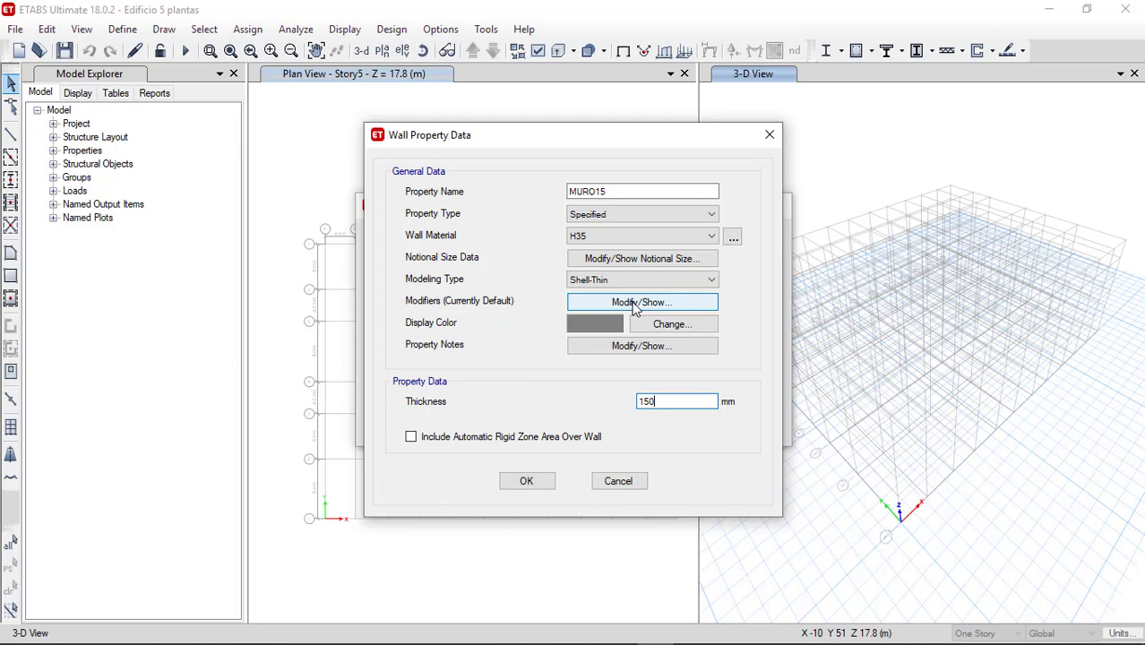
# Set MURO15's bending m12 stiffness modifier to 0.35 and accept the wall properties
pyautogui.click(634, 304)
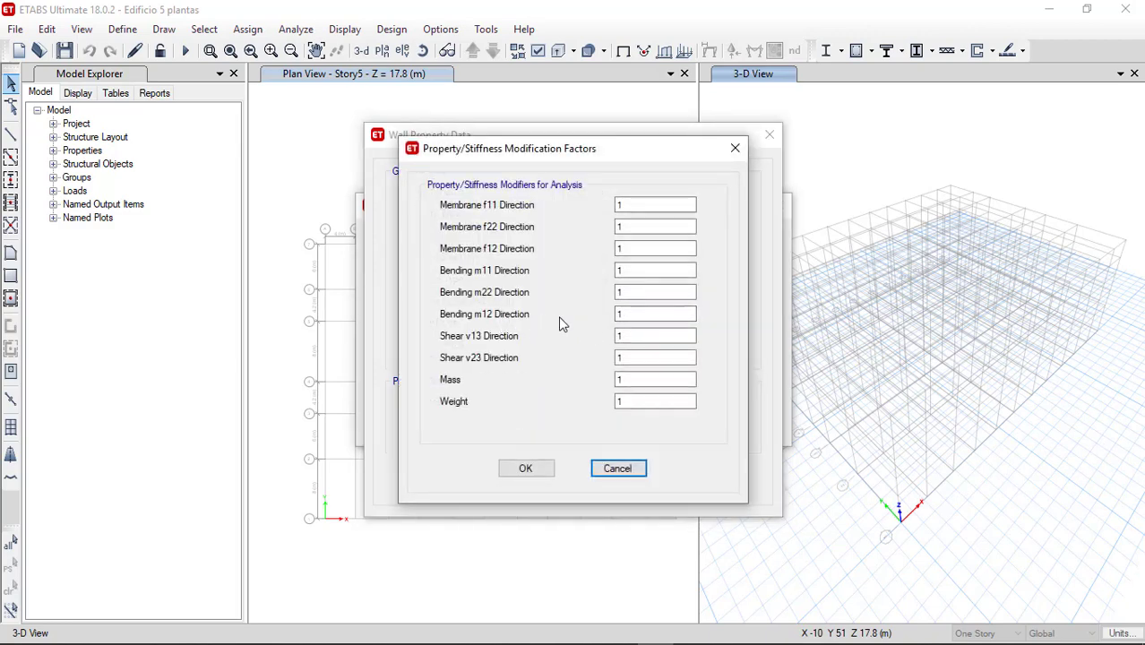
pyautogui.doubleClick(636, 315)
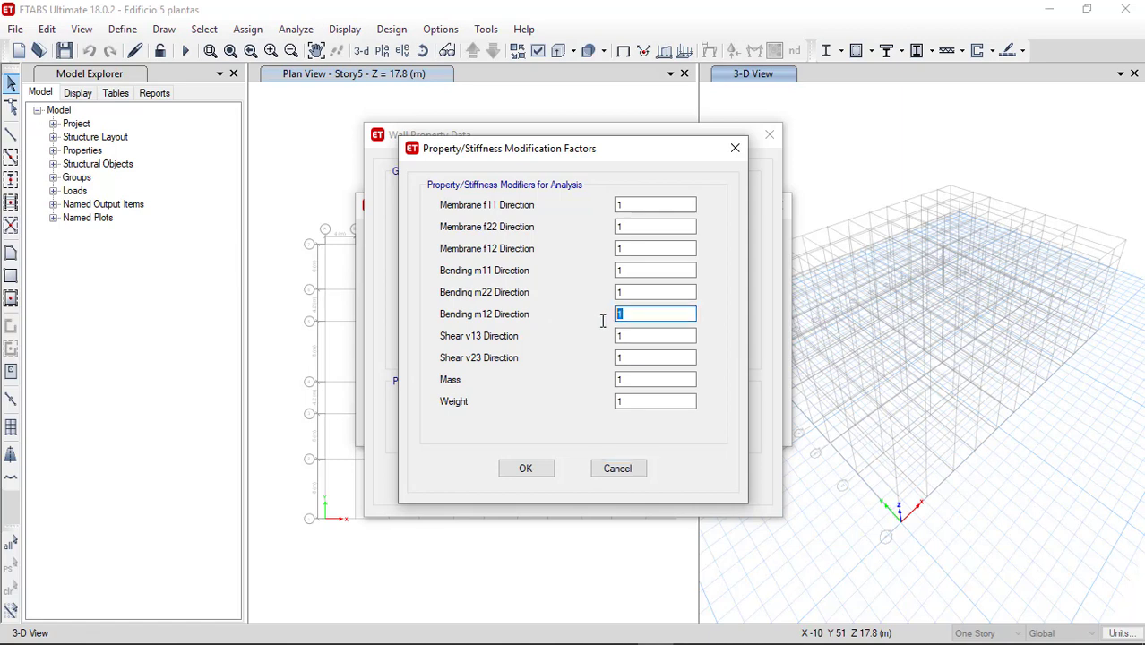
pyautogui.write('0.35')
pyautogui.click(536, 471)
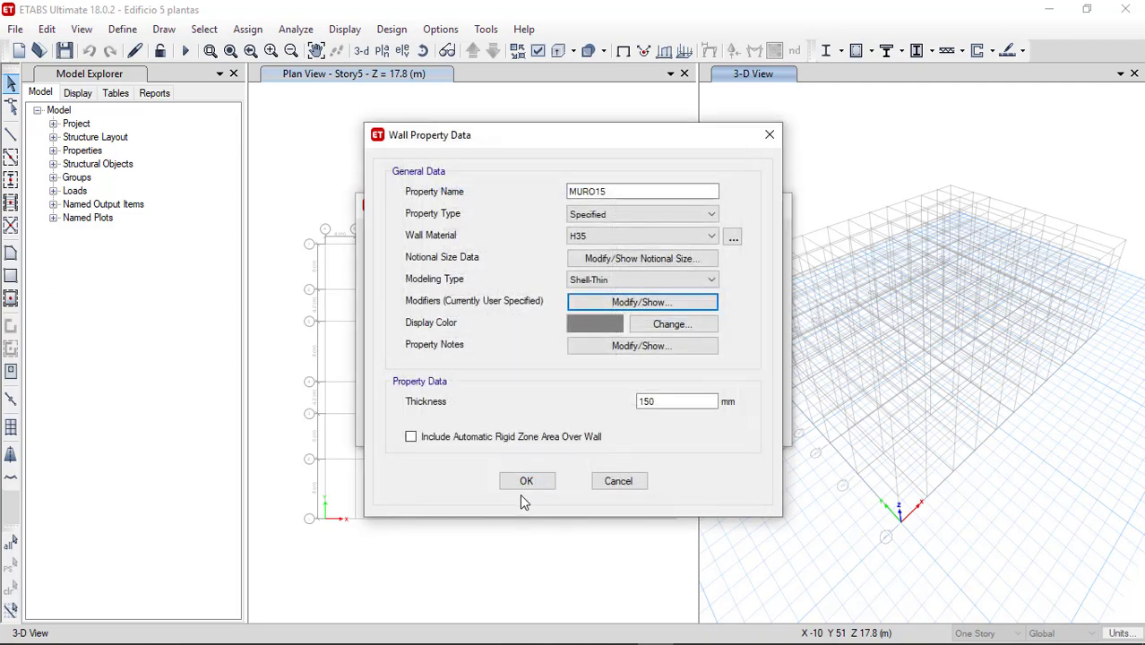
pyautogui.click(528, 479)
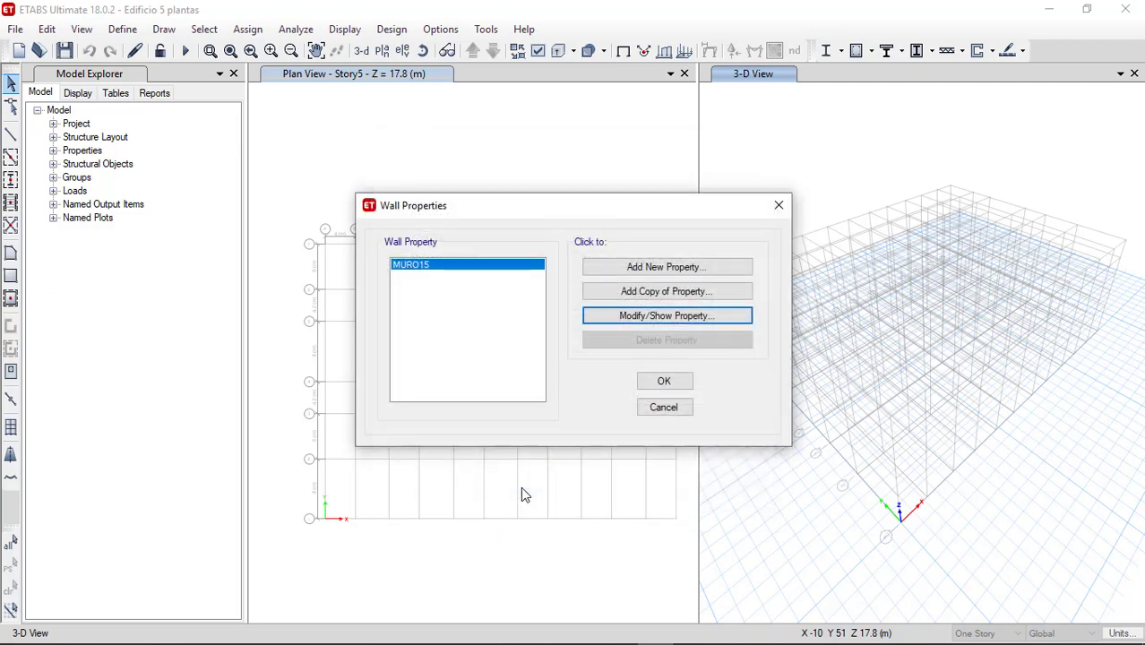
pyautogui.click(663, 382)
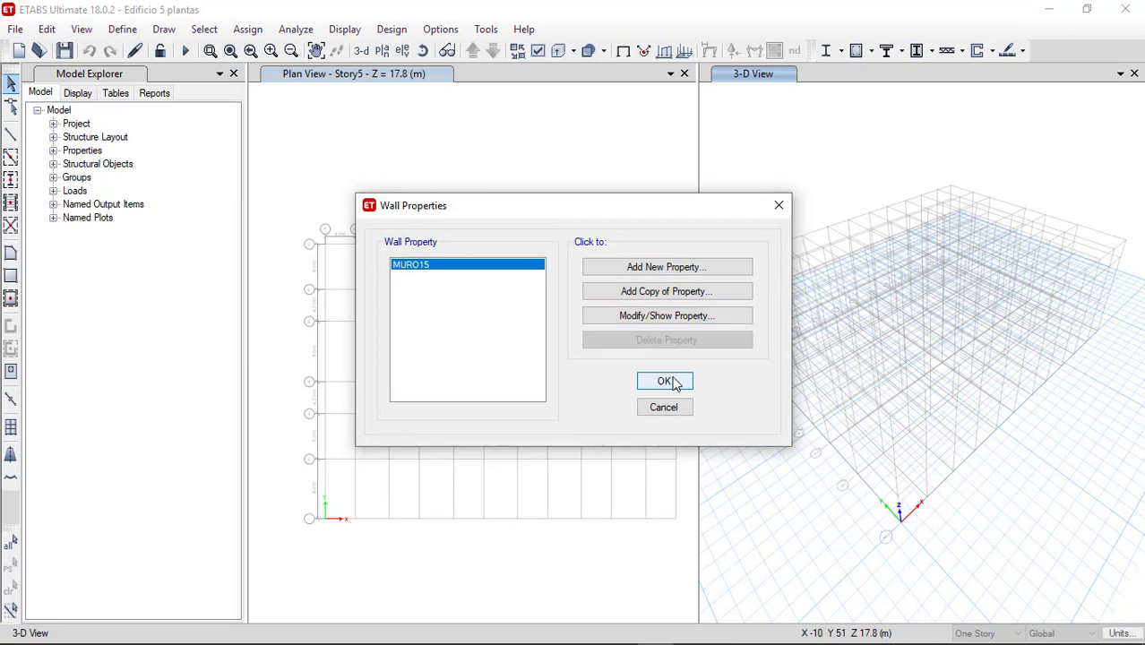
pyautogui.click(664, 383)
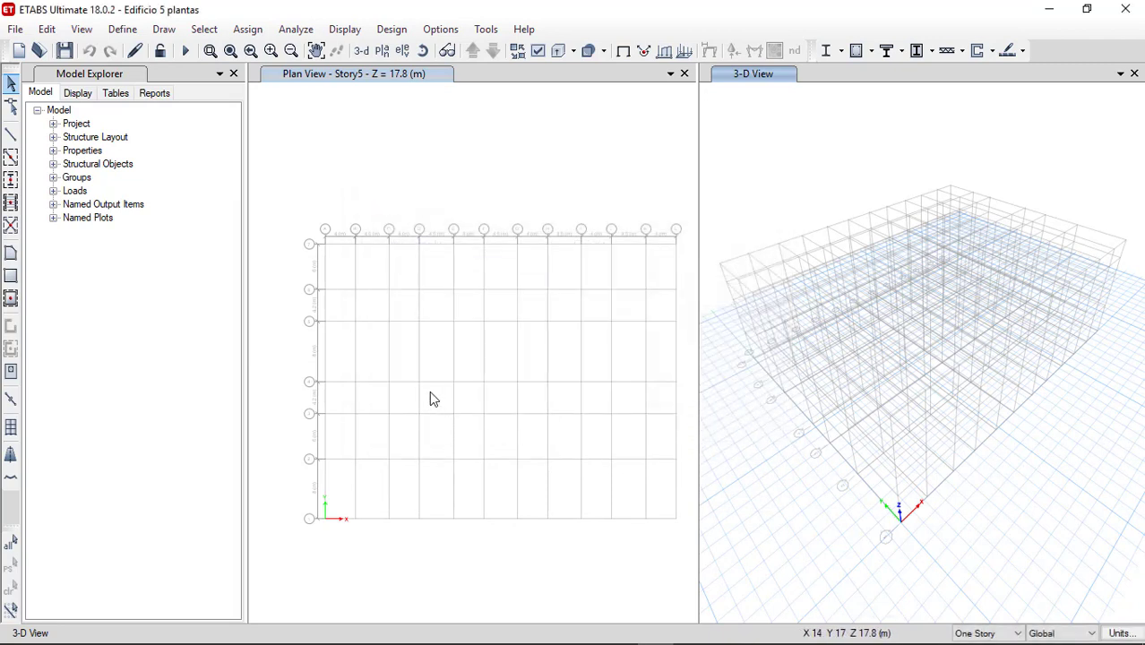